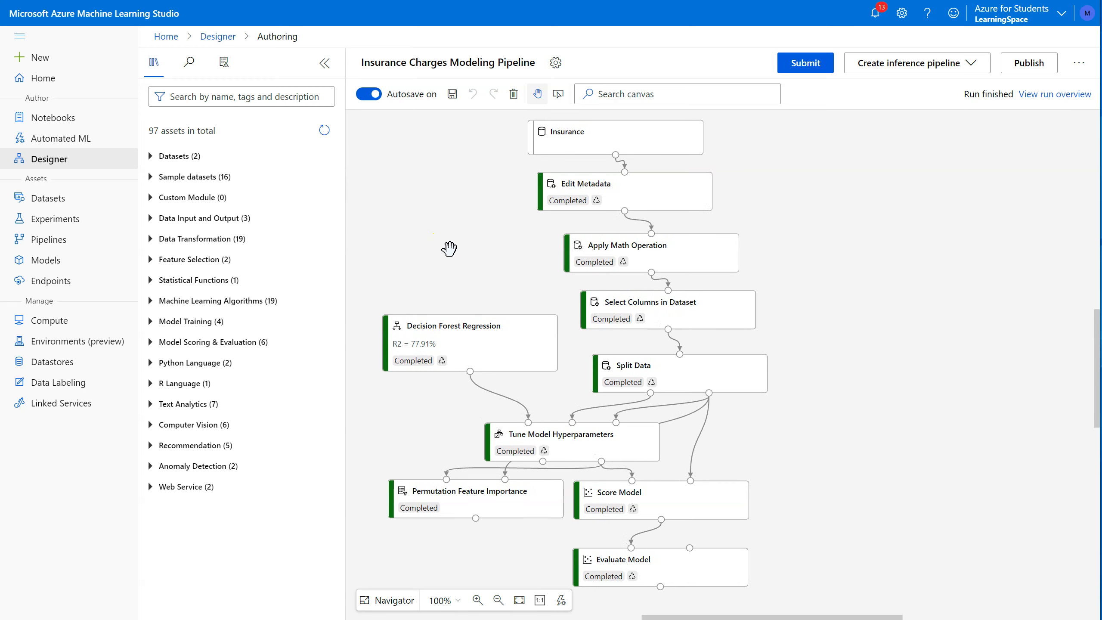
Step: Submit the Insurance Charges Modeling Pipeline to the existing InsuranceChargesLinearRegression experiment and open the run's details
{"action": "left_click", "coordinate": [805, 65]}
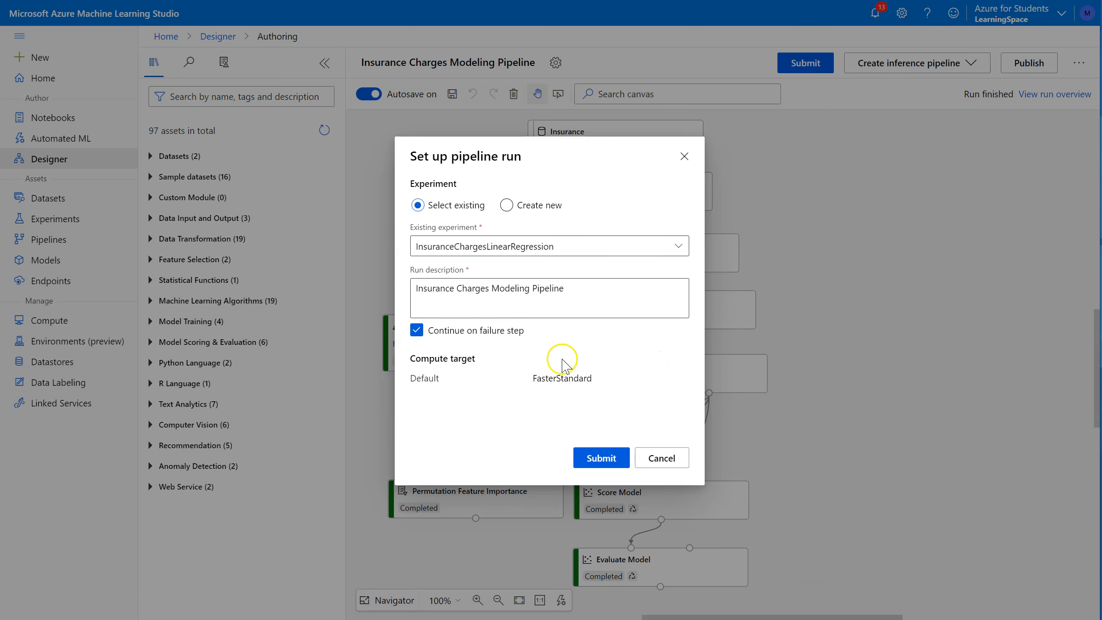
{"action": "left_click", "coordinate": [600, 459]}
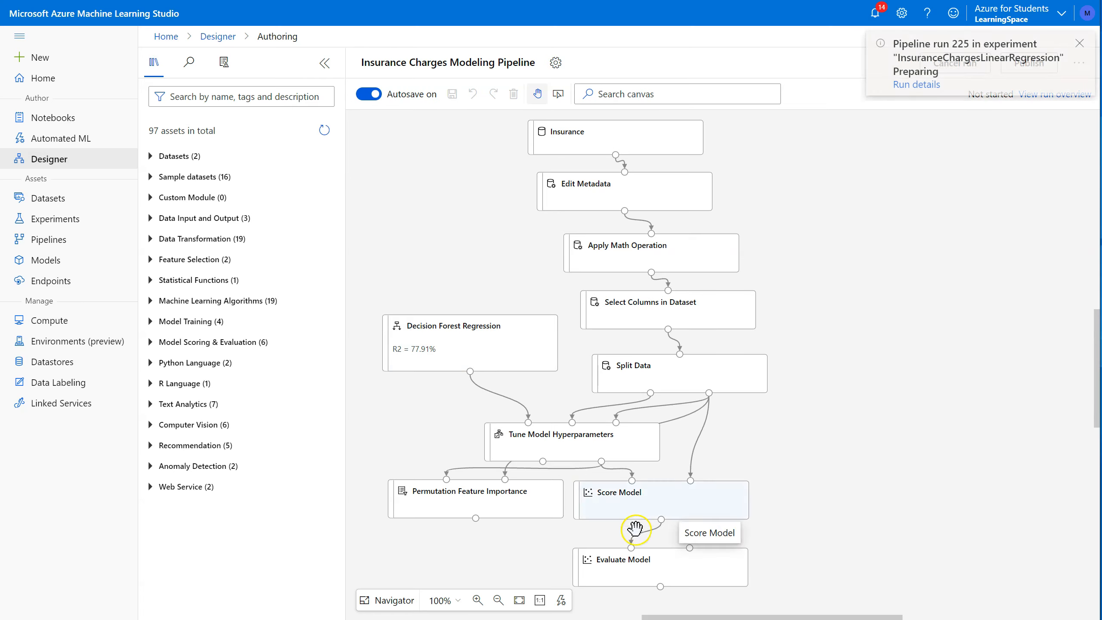
{"action": "left_click", "coordinate": [932, 92]}
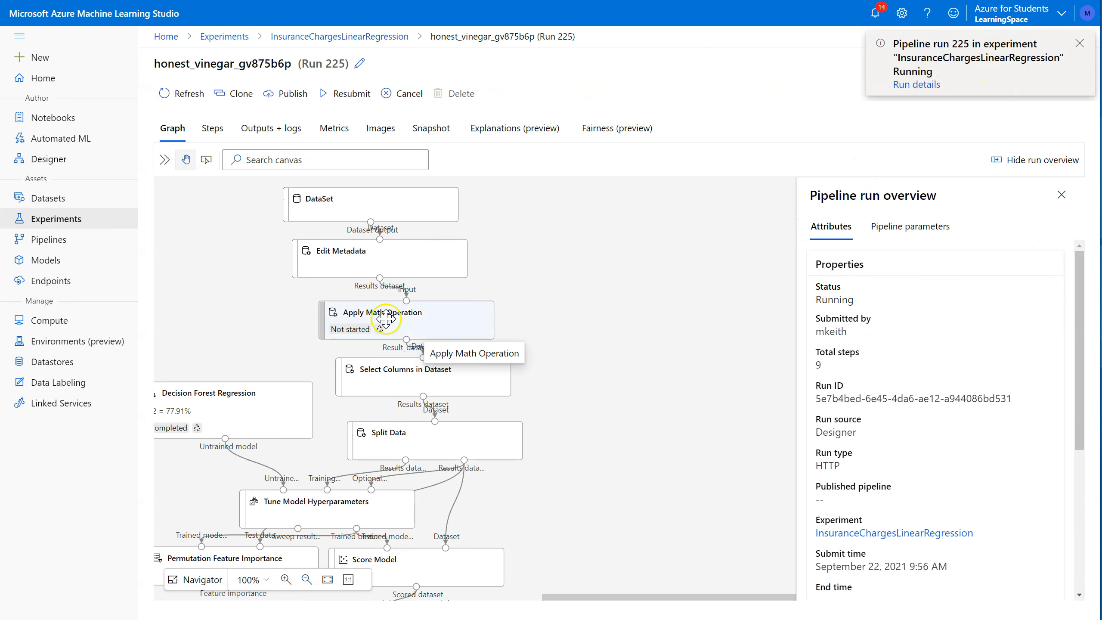
{"action": "left_click_drag", "start_coordinate": [566, 322], "coordinate": [693, 324]}
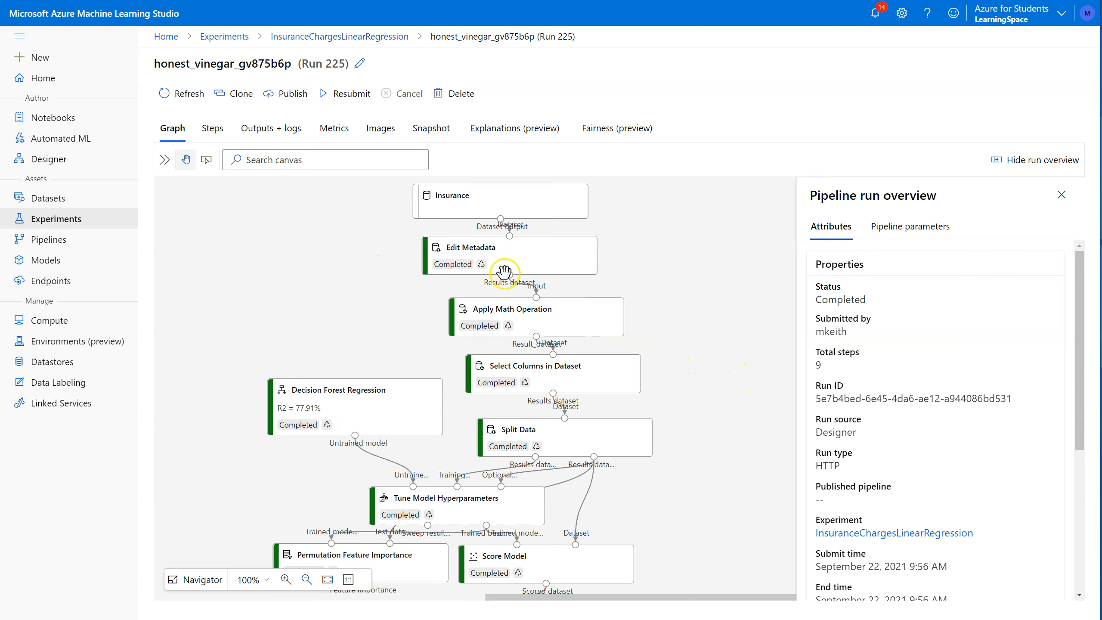
Step: Examine the Insurance dataset's parameters, the graph and the pipeline run overview of the submitted run
{"action": "left_click", "coordinate": [486, 206]}
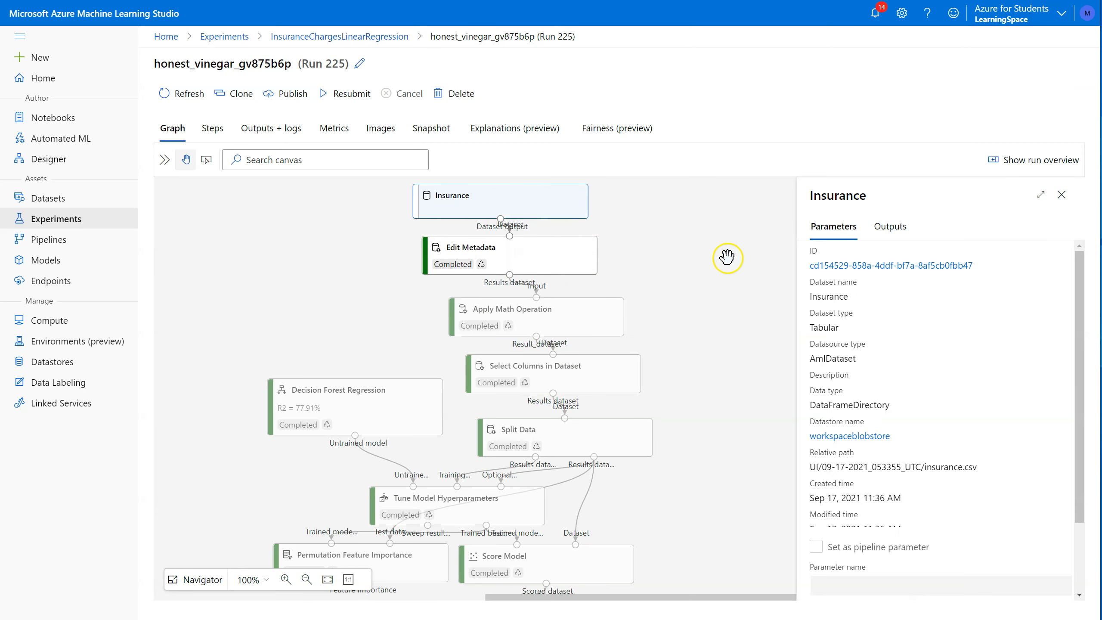
{"action": "left_click", "coordinate": [727, 259]}
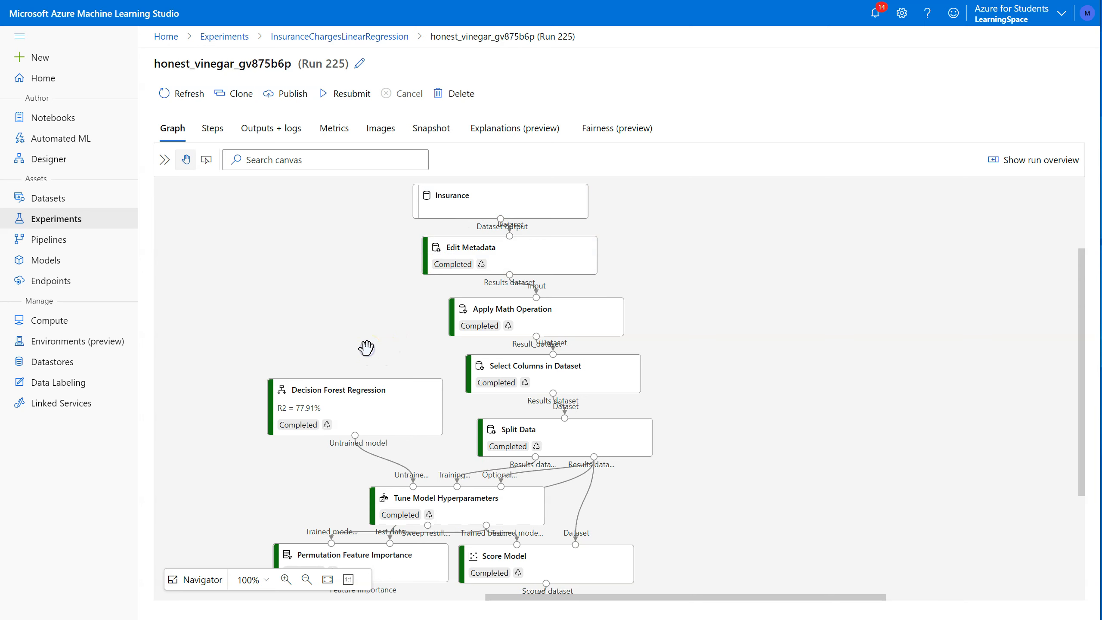
{"action": "left_click_drag", "start_coordinate": [348, 306], "coordinate": [382, 293]}
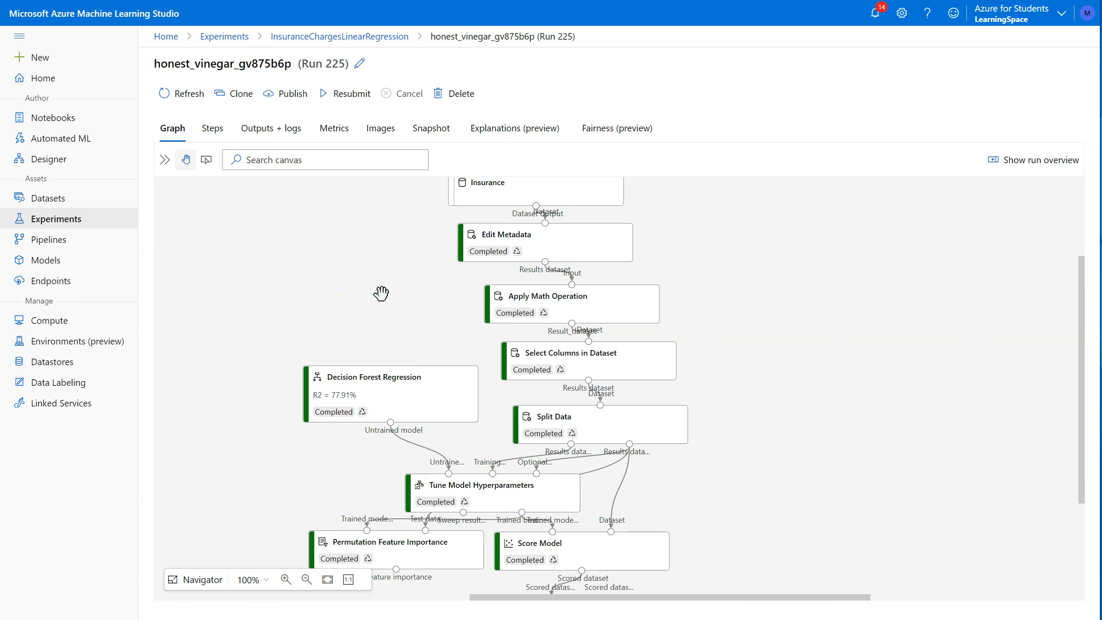
{"action": "left_click", "coordinate": [164, 160]}
{"action": "left_click", "coordinate": [507, 265]}
{"action": "left_click", "coordinate": [1069, 164]}
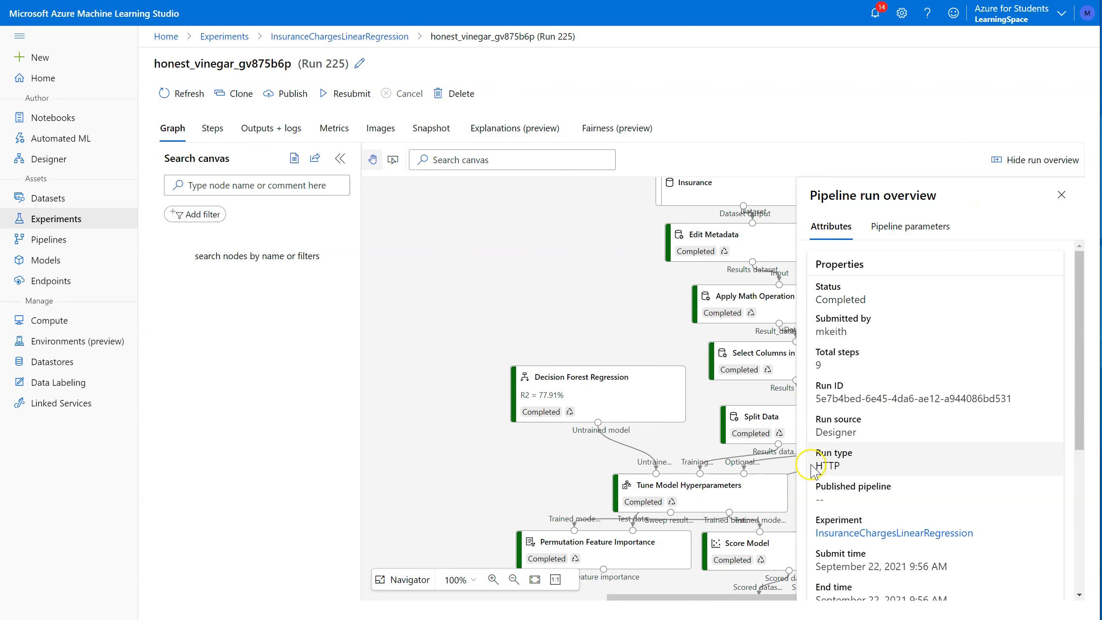
{"action": "left_click_drag", "start_coordinate": [556, 313], "coordinate": [533, 254]}
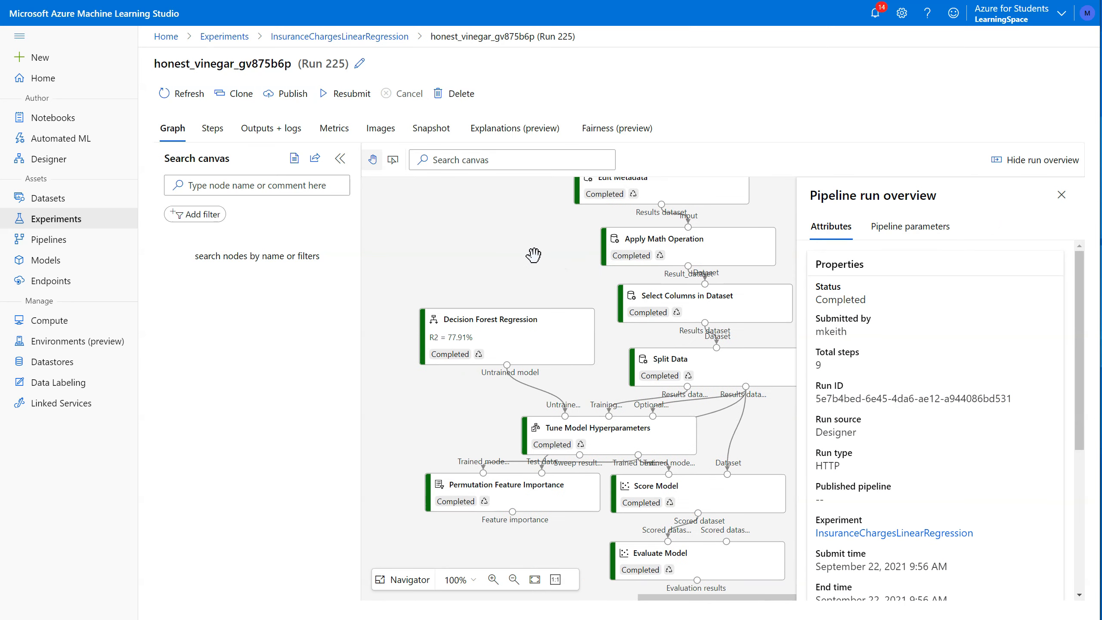
Step: Open the InsuranceChargesLinearRegression experiment's run list and deselect all selected runs
{"action": "left_click", "coordinate": [327, 38]}
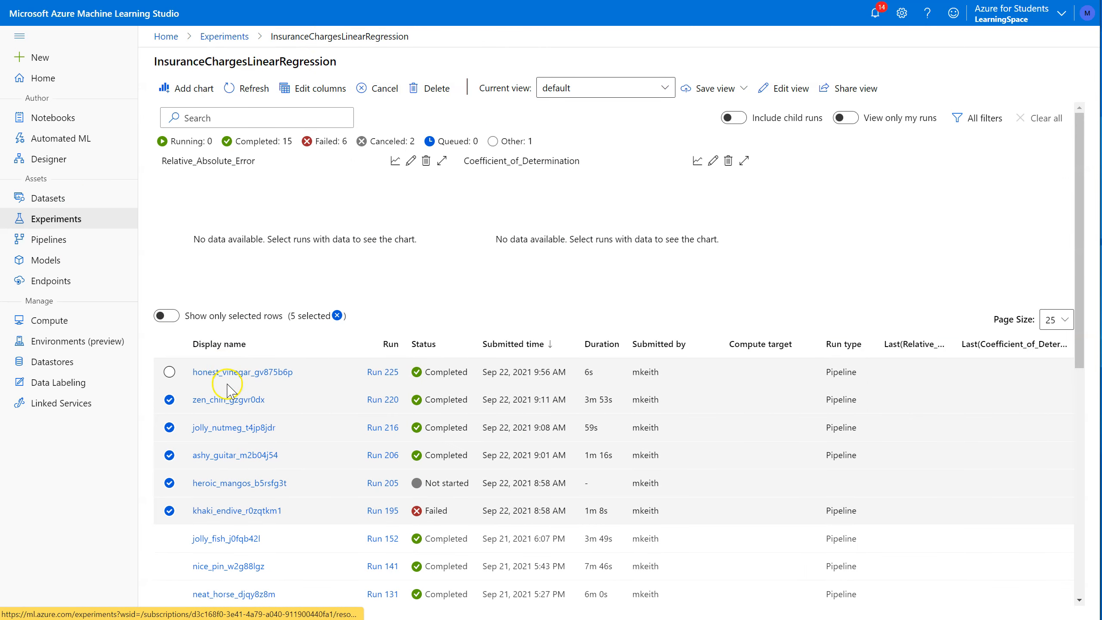
{"action": "left_click", "coordinate": [169, 399]}
{"action": "left_click", "coordinate": [169, 427]}
{"action": "left_click", "coordinate": [170, 455]}
{"action": "left_click", "coordinate": [170, 482]}
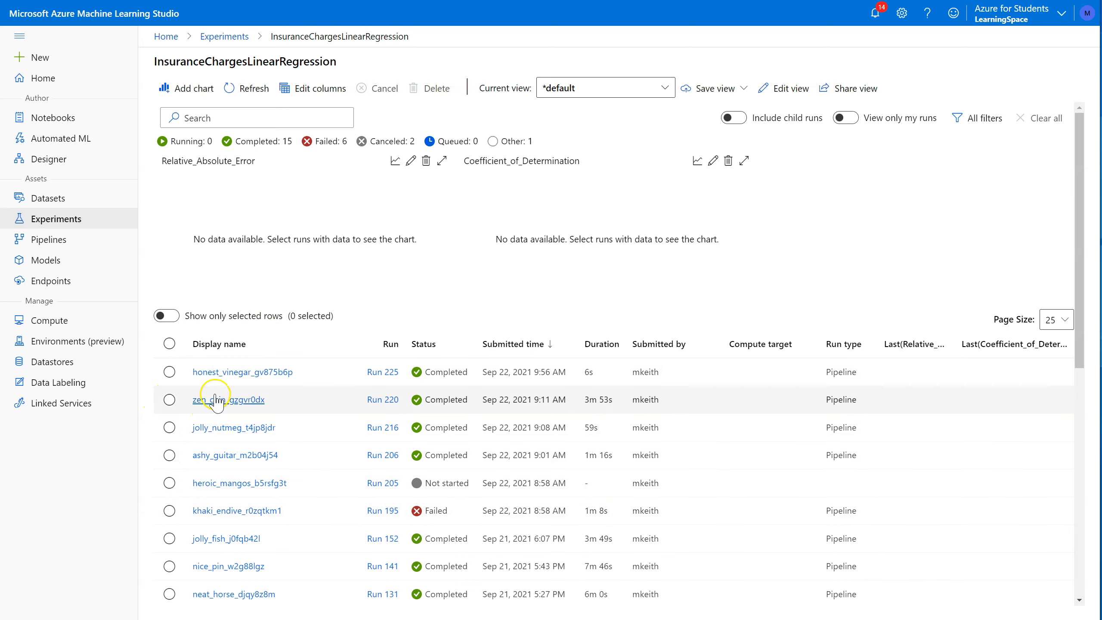
Step: Open the most recent run, Run 225, and view its full graph without the run overview
{"action": "left_click", "coordinate": [234, 372]}
{"action": "left_click_drag", "start_coordinate": [617, 419], "coordinate": [731, 326]}
{"action": "left_click", "coordinate": [718, 222]}
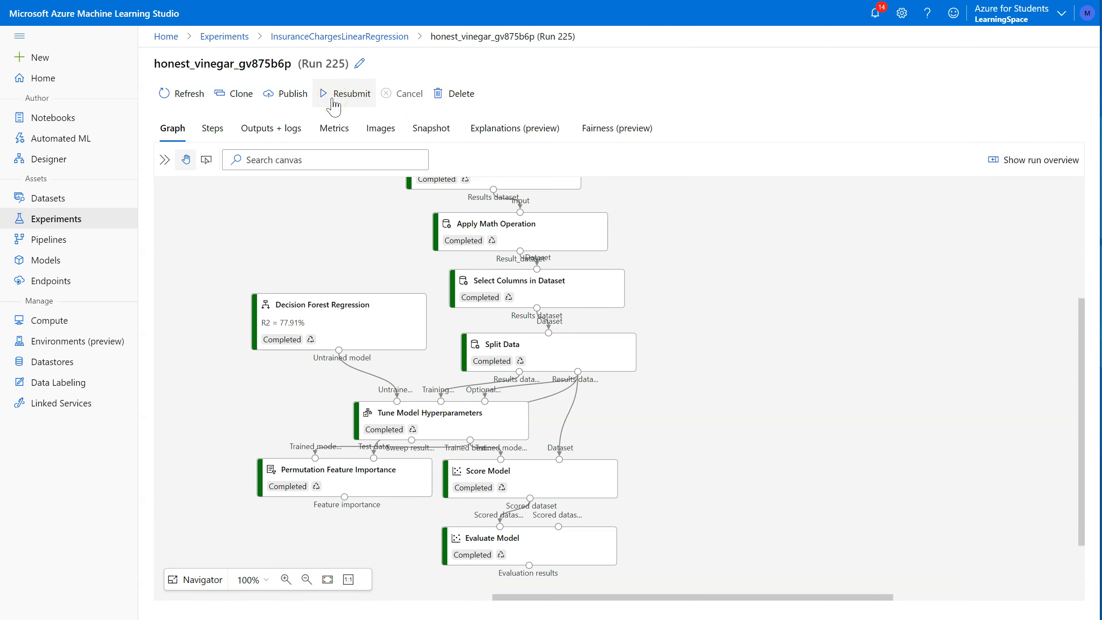
Step: Return to the Insurance Charges Modeling Pipeline draft in Designer
{"action": "left_click", "coordinate": [50, 162]}
{"action": "left_click", "coordinate": [259, 426]}
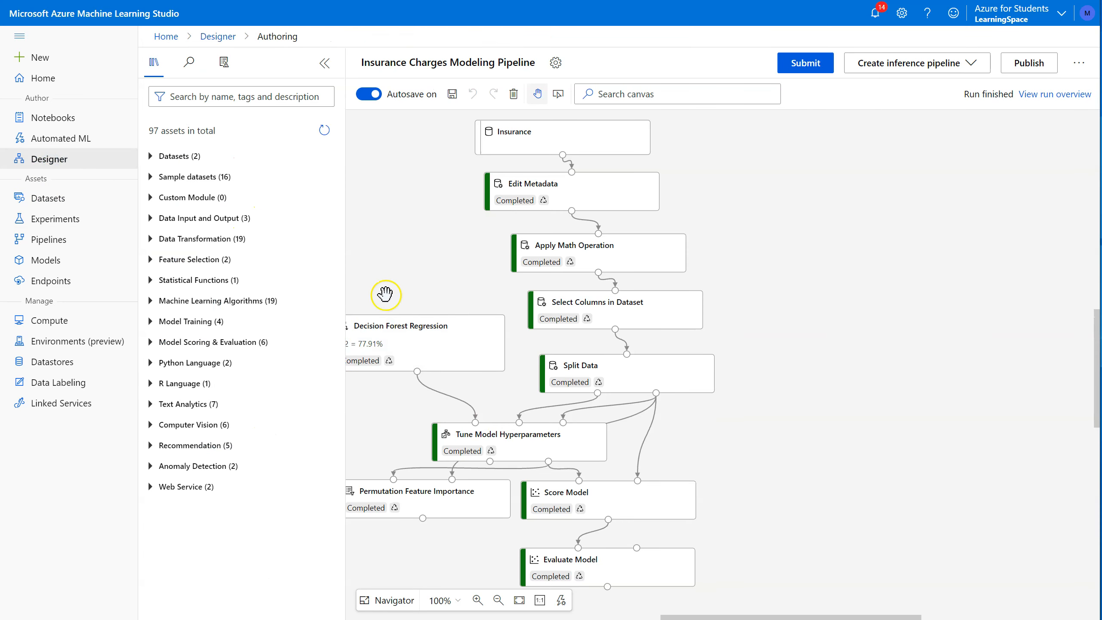
{"action": "left_click_drag", "start_coordinate": [421, 220], "coordinate": [516, 229]}
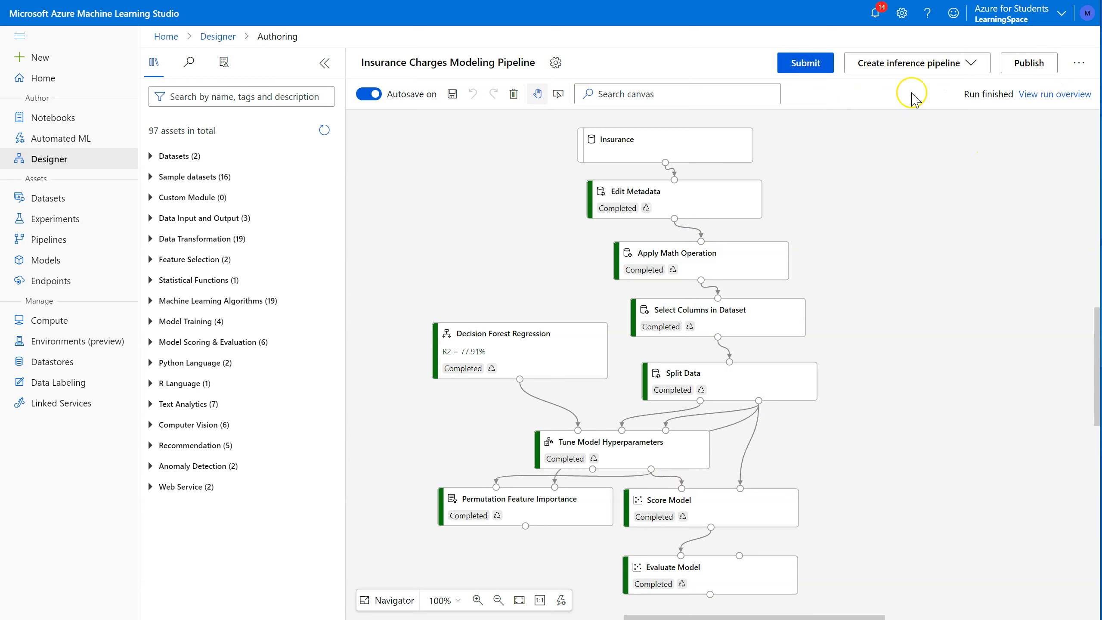
Step: Create a real-time inference pipeline from the Insurance Charges Modeling Pipeline
{"action": "left_click", "coordinate": [927, 69]}
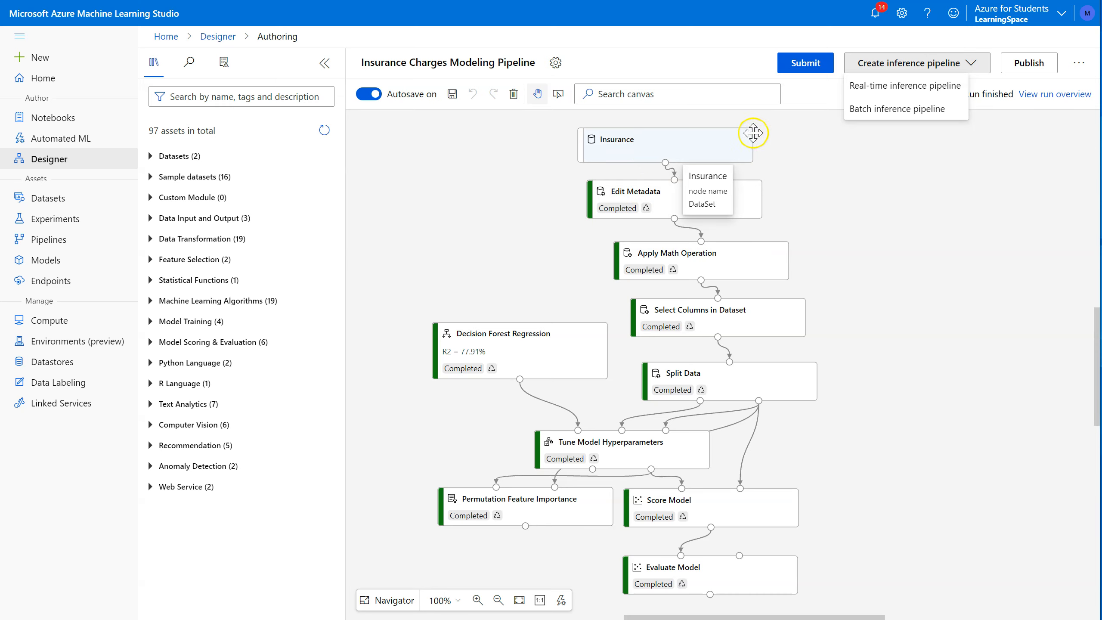
{"action": "left_click", "coordinate": [893, 86]}
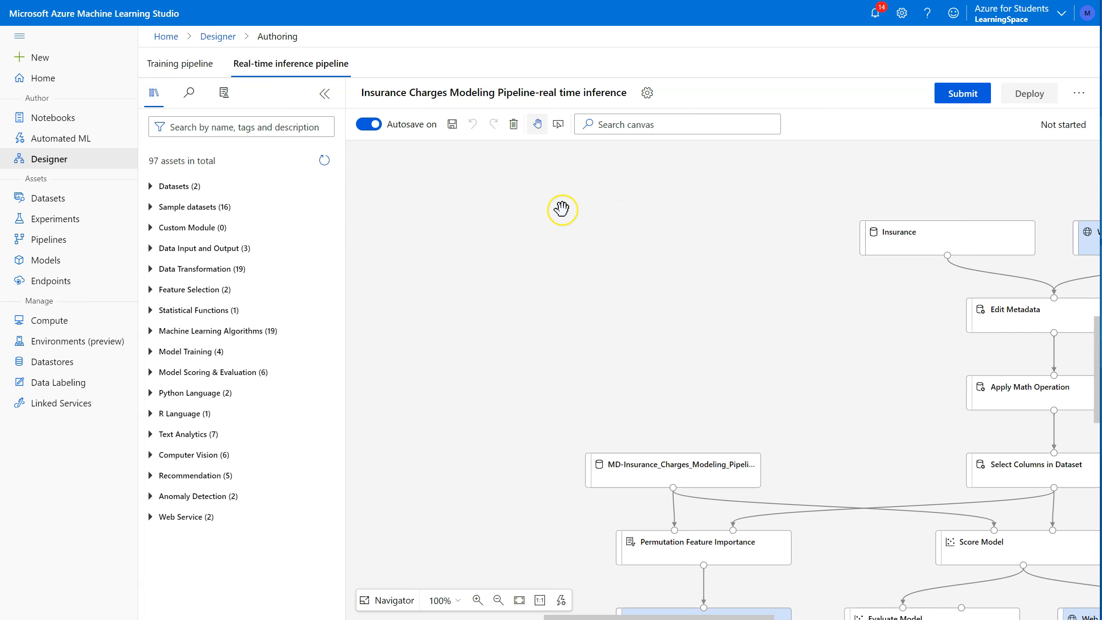
{"action": "left_click_drag", "start_coordinate": [756, 348], "coordinate": [531, 294]}
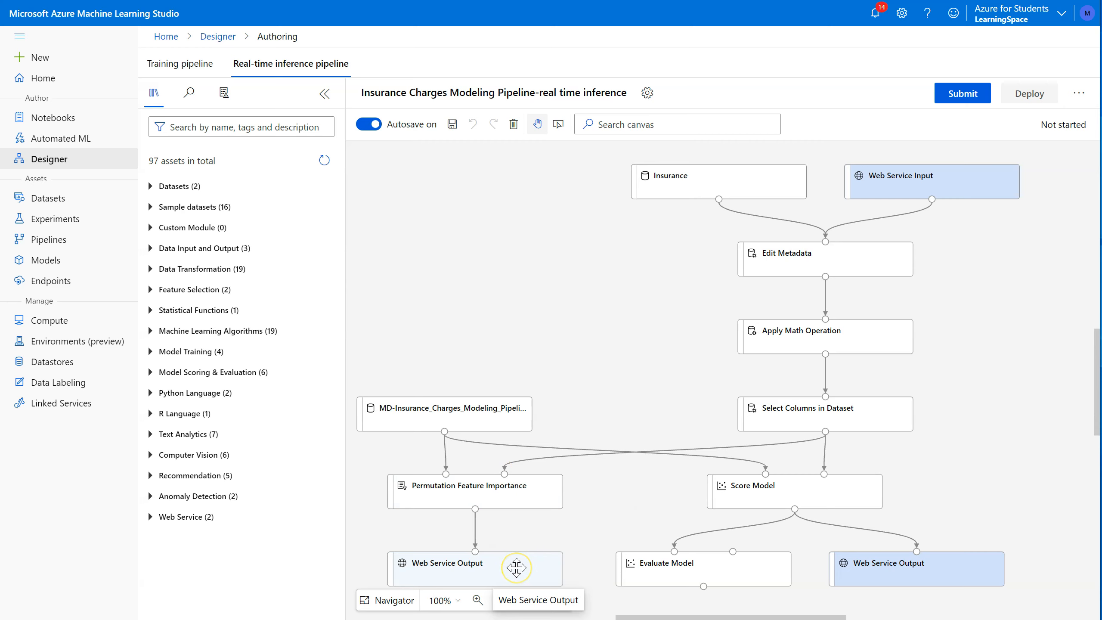
Step: Delete Permutation Feature Importance and its Web Service Output, and move the trained-model dataset beside Select Columns in Dataset
{"action": "left_click", "coordinate": [533, 486]}
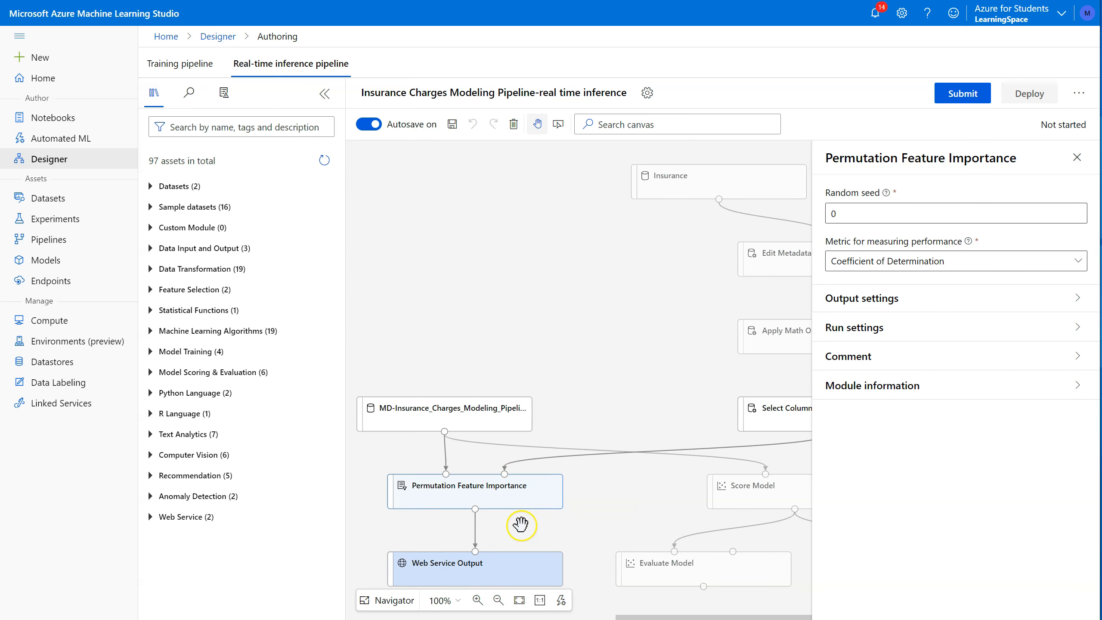
{"action": "key", "text": "Delete"}
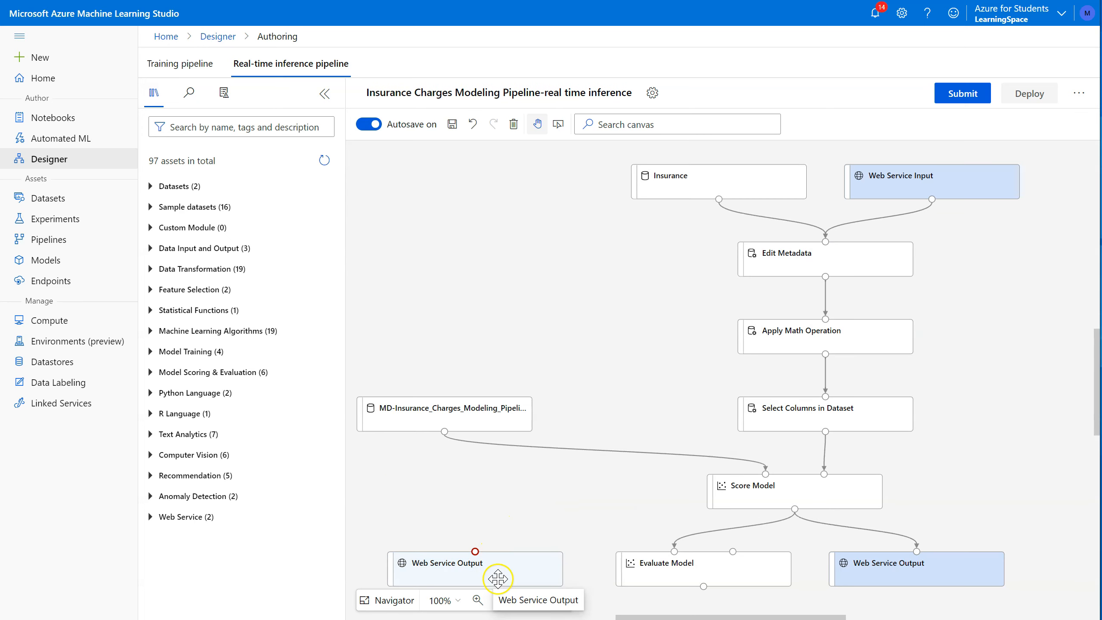
{"action": "left_click_drag", "start_coordinate": [498, 579], "coordinate": [696, 410]}
{"action": "left_click_drag", "start_coordinate": [984, 423], "coordinate": [797, 421]}
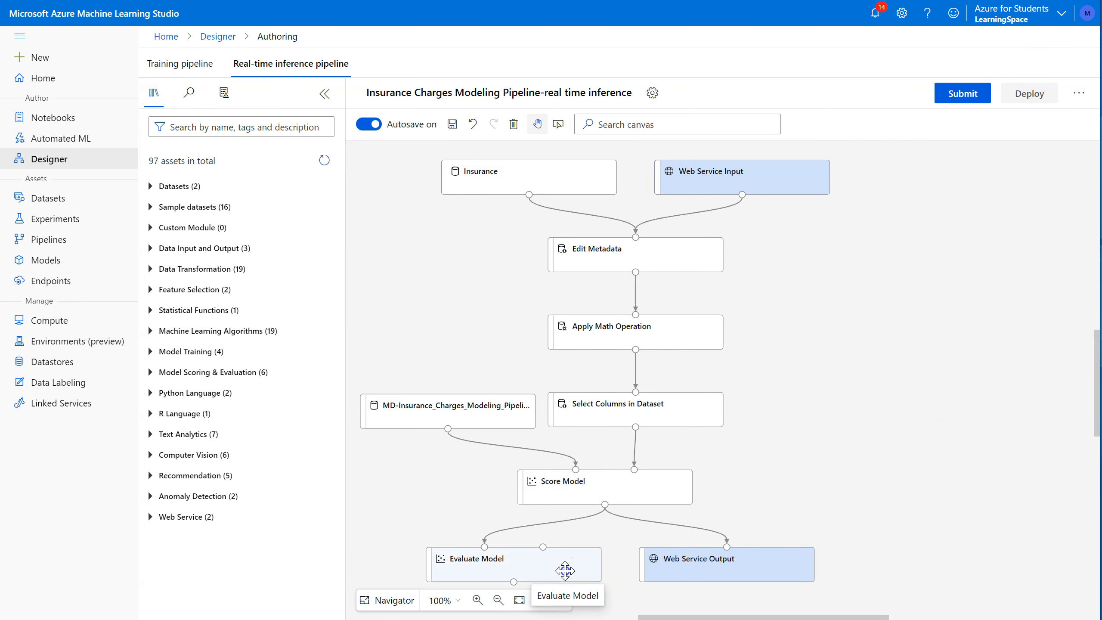
Step: Delete the Evaluate Model module and move the remaining Web Service Output directly beneath Score Model
{"action": "left_click", "coordinate": [565, 570]}
{"action": "key", "text": "Delete"}
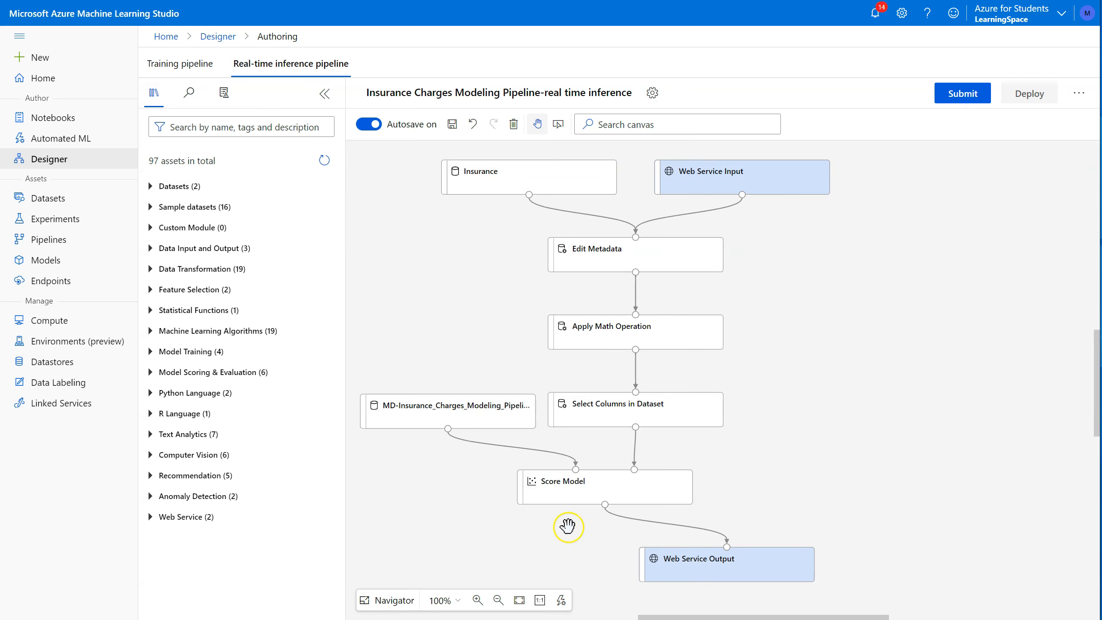
{"action": "left_click_drag", "start_coordinate": [677, 572], "coordinate": [586, 578]}
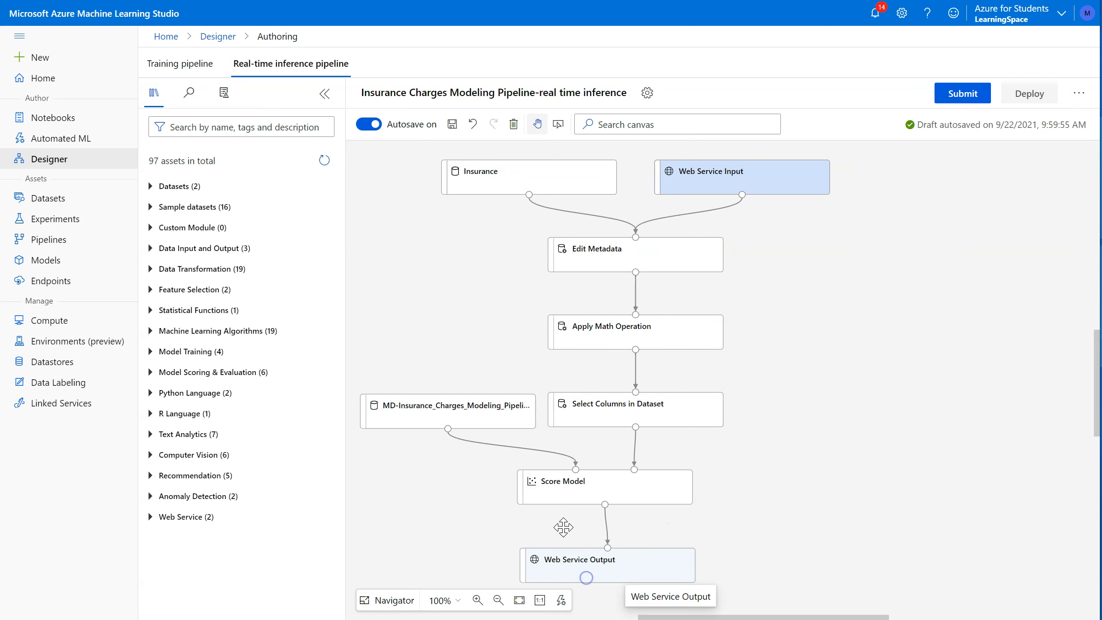
Step: Examine the parameters of the MD-Insurance_Charges_Modeling_Pipeline trained-model dataset and of the Web Service Input
{"action": "left_click", "coordinate": [480, 406]}
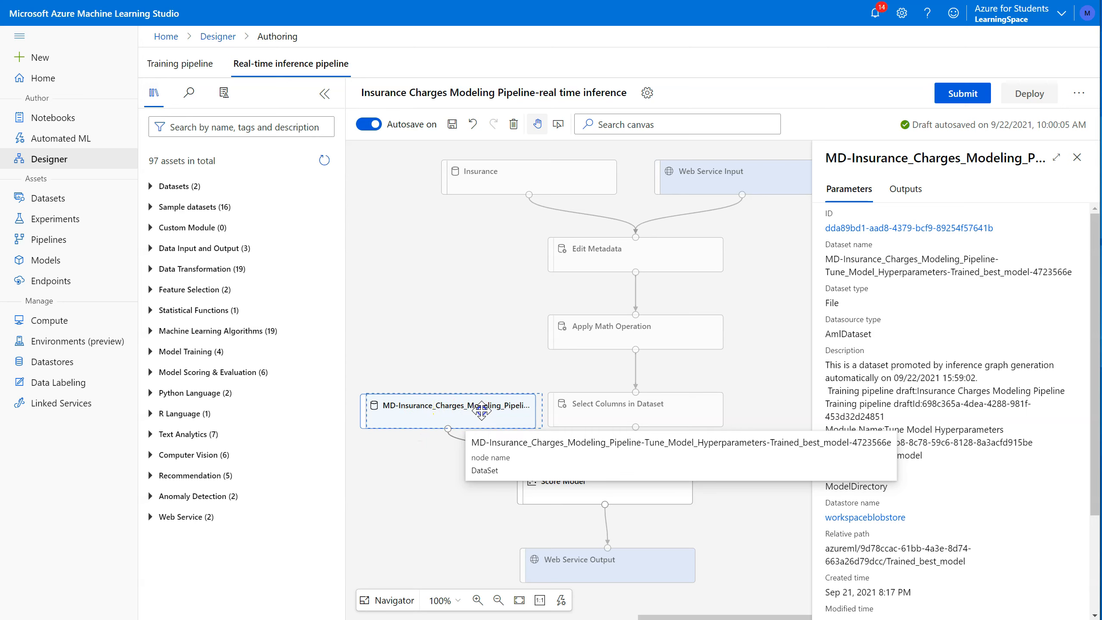
{"action": "left_click_drag", "start_coordinate": [476, 412], "coordinate": [482, 410]}
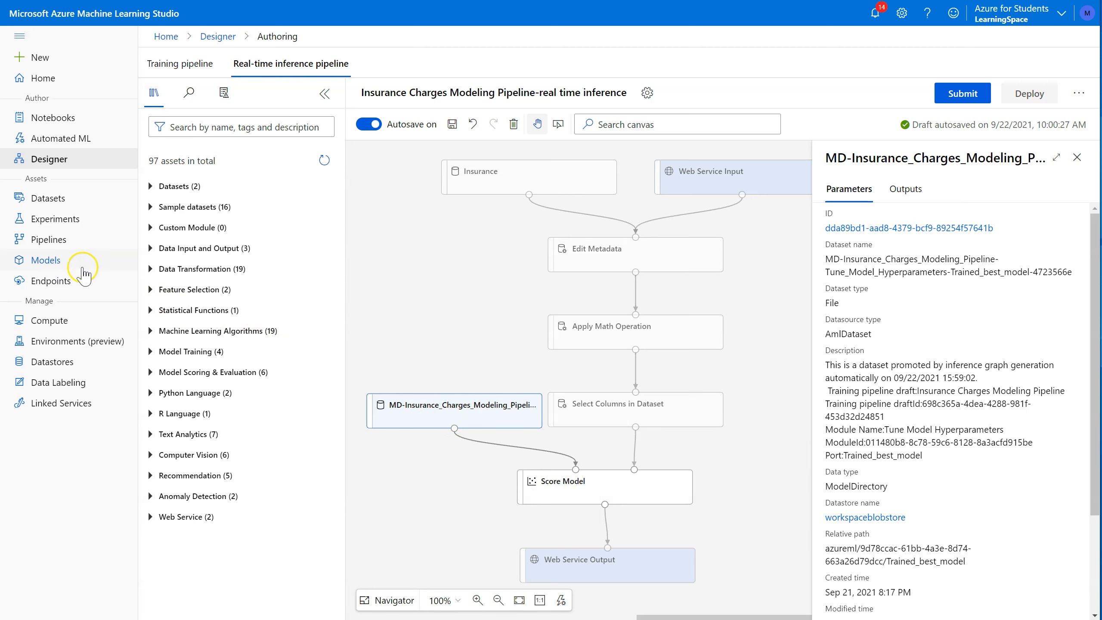
{"action": "left_click", "coordinate": [68, 265]}
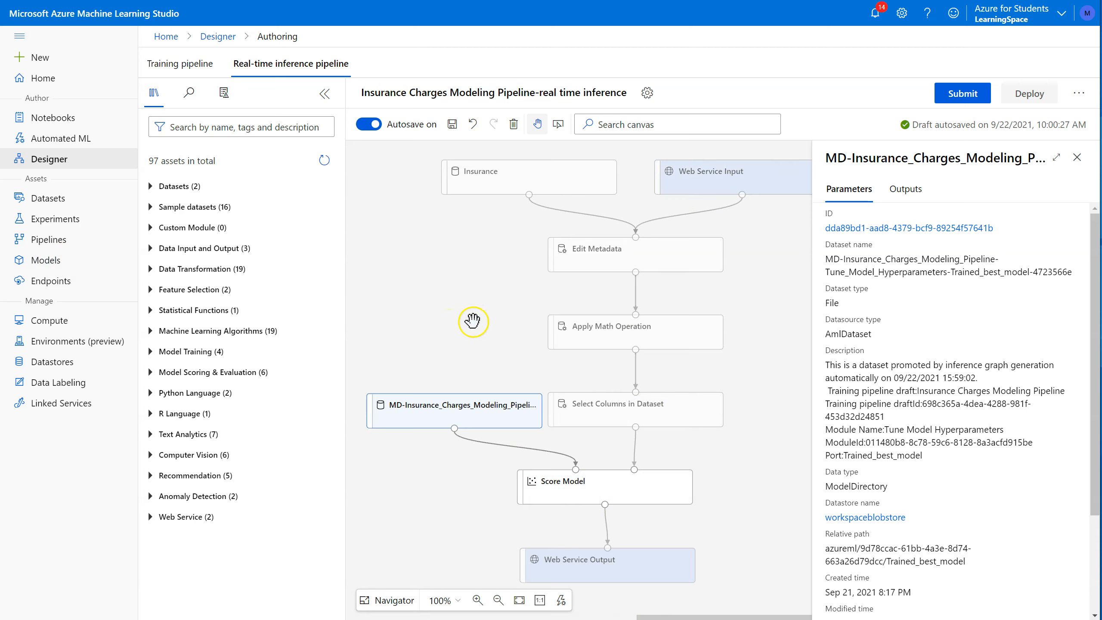
{"action": "left_click", "coordinate": [732, 175]}
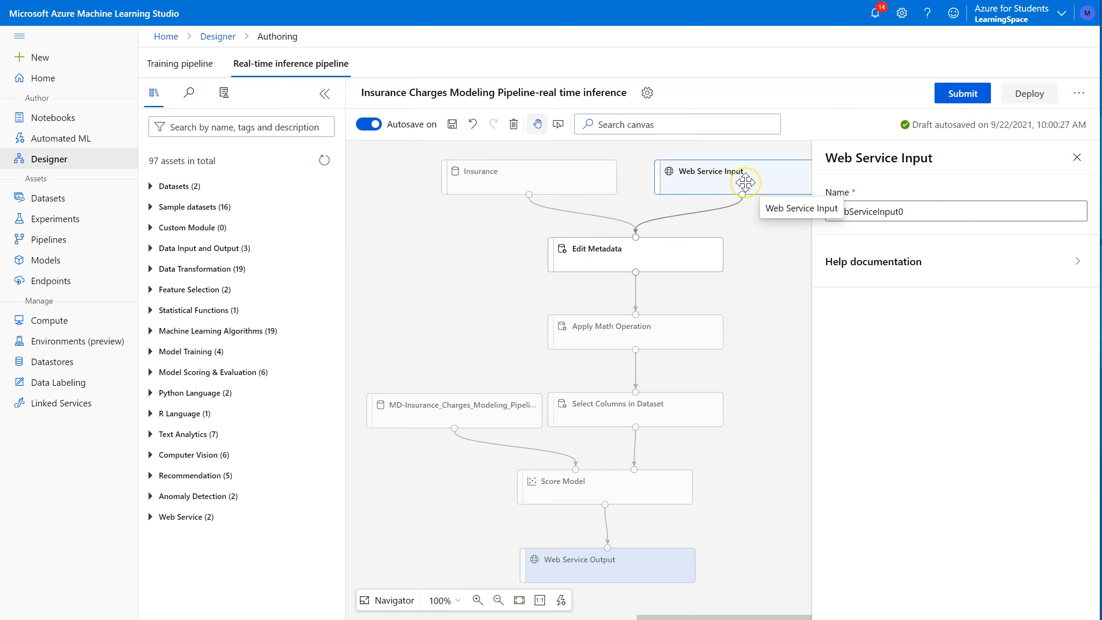
Step: Preview the Insurance dataset, review all its columns from age through charges, and close the preview
{"action": "left_click", "coordinate": [544, 174]}
{"action": "right_click", "coordinate": [540, 176]}
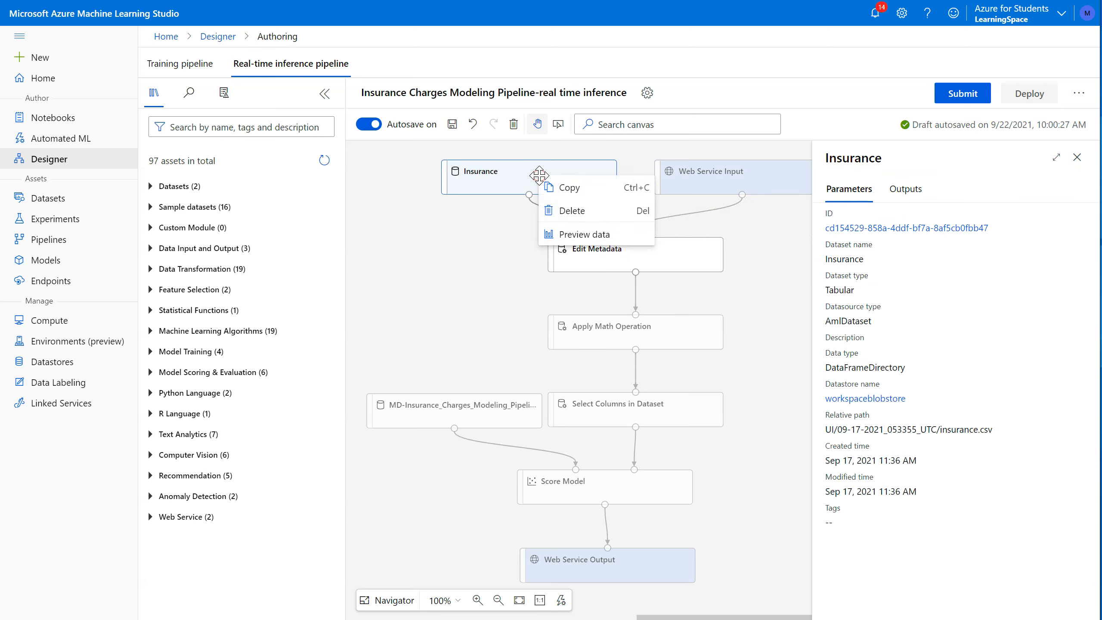
{"action": "left_click", "coordinate": [593, 234]}
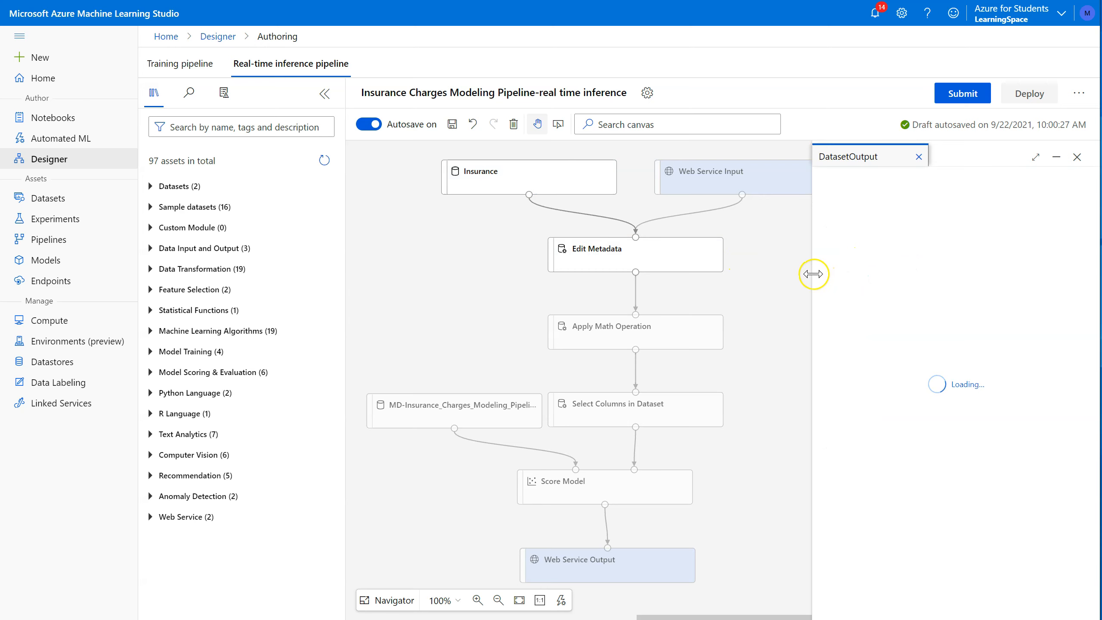
{"action": "left_click_drag", "start_coordinate": [811, 274], "coordinate": [679, 266]}
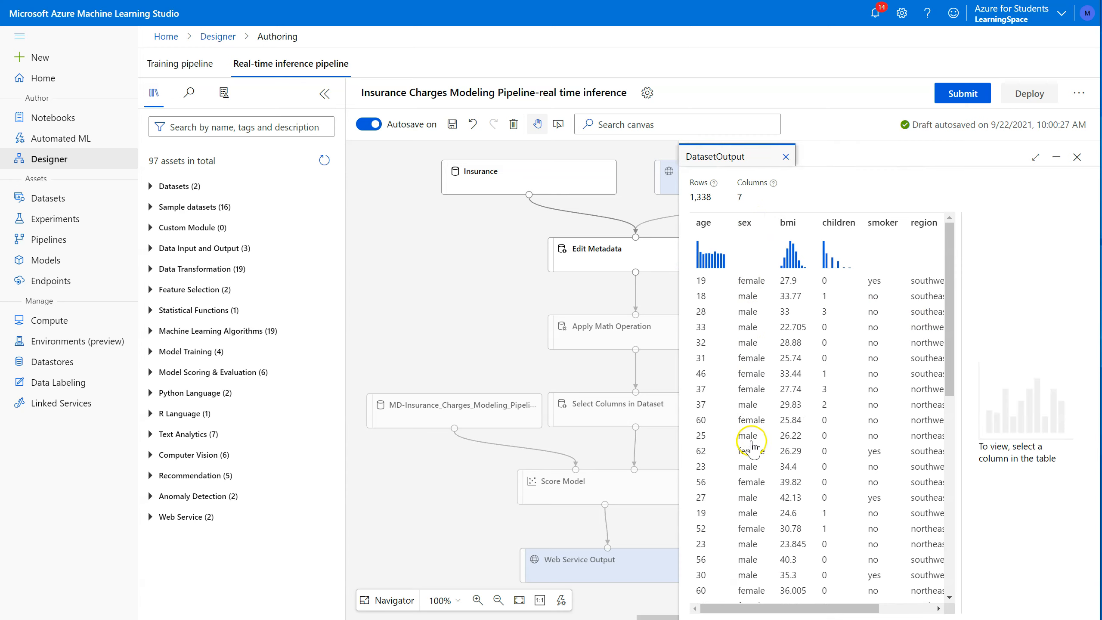
{"action": "left_click_drag", "start_coordinate": [761, 610], "coordinate": [815, 610]}
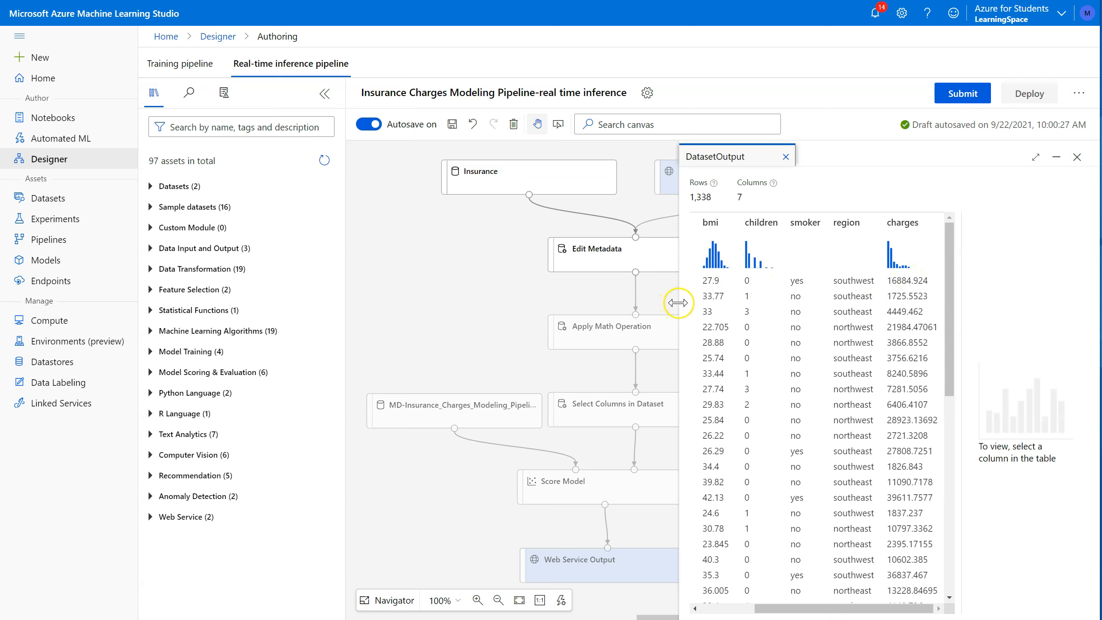
{"action": "double_click", "coordinate": [795, 313]}
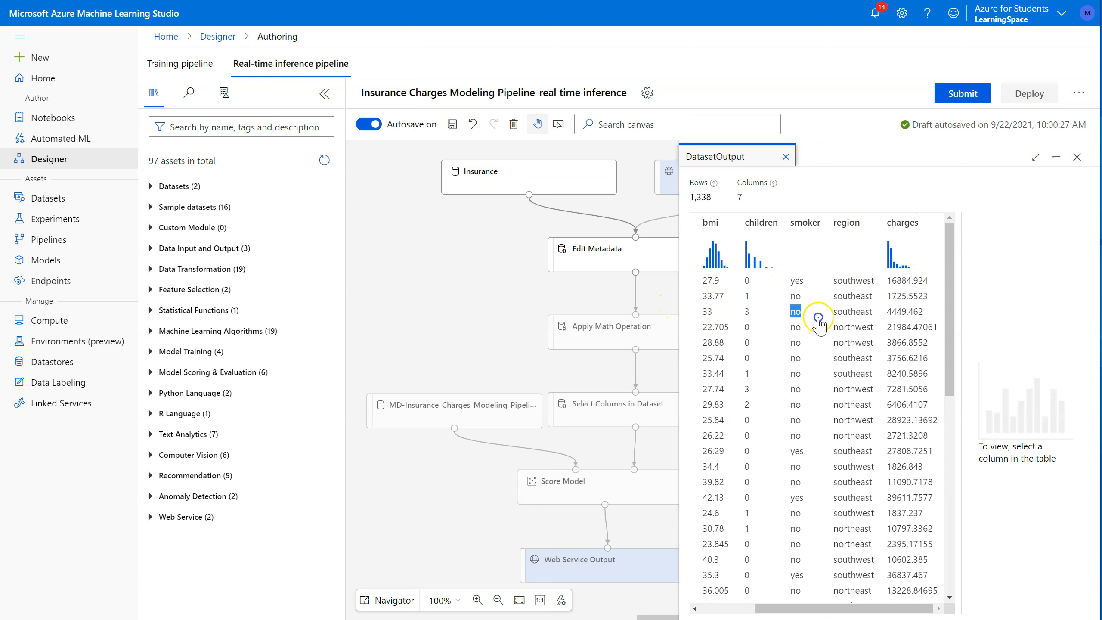
{"action": "left_click_drag", "start_coordinate": [797, 319], "coordinate": [844, 344]}
{"action": "left_click_drag", "start_coordinate": [812, 608], "coordinate": [762, 607]}
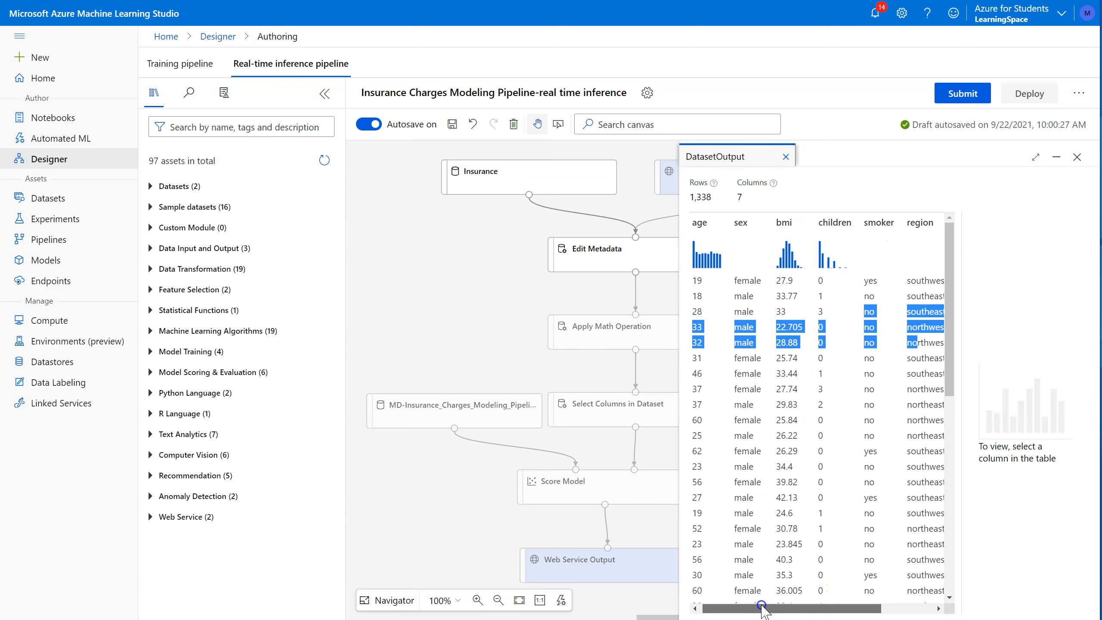
{"action": "left_click", "coordinate": [786, 157]}
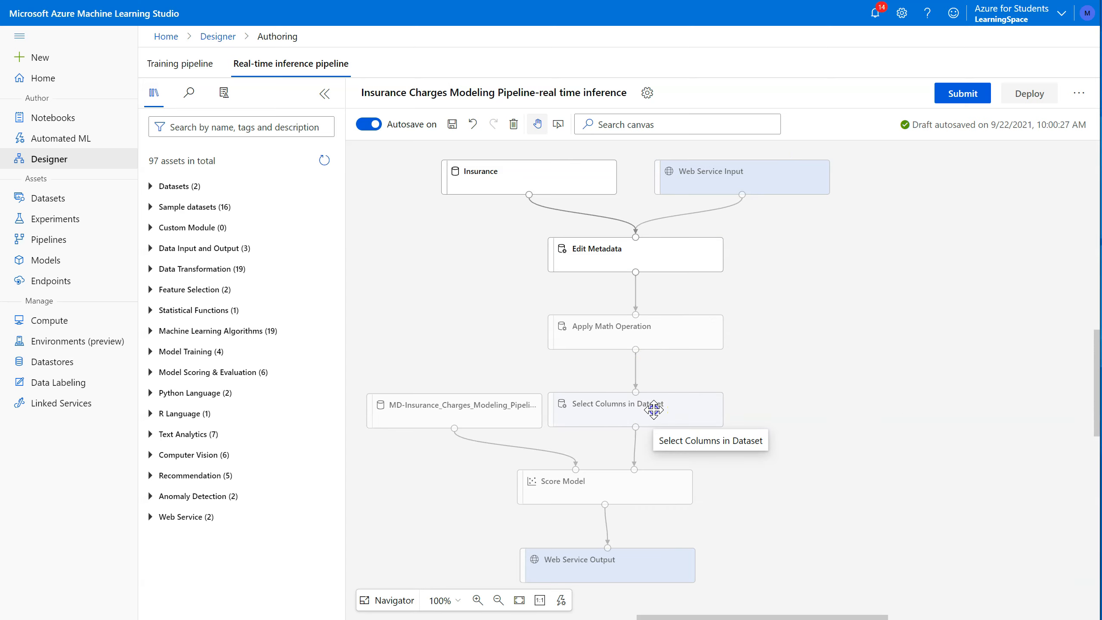
Step: Rearrange the modules so Select Columns in Dataset sits above Edit Metadata, with Apply Math Operation beneath them
{"action": "left_click_drag", "start_coordinate": [654, 409], "coordinate": [688, 223]}
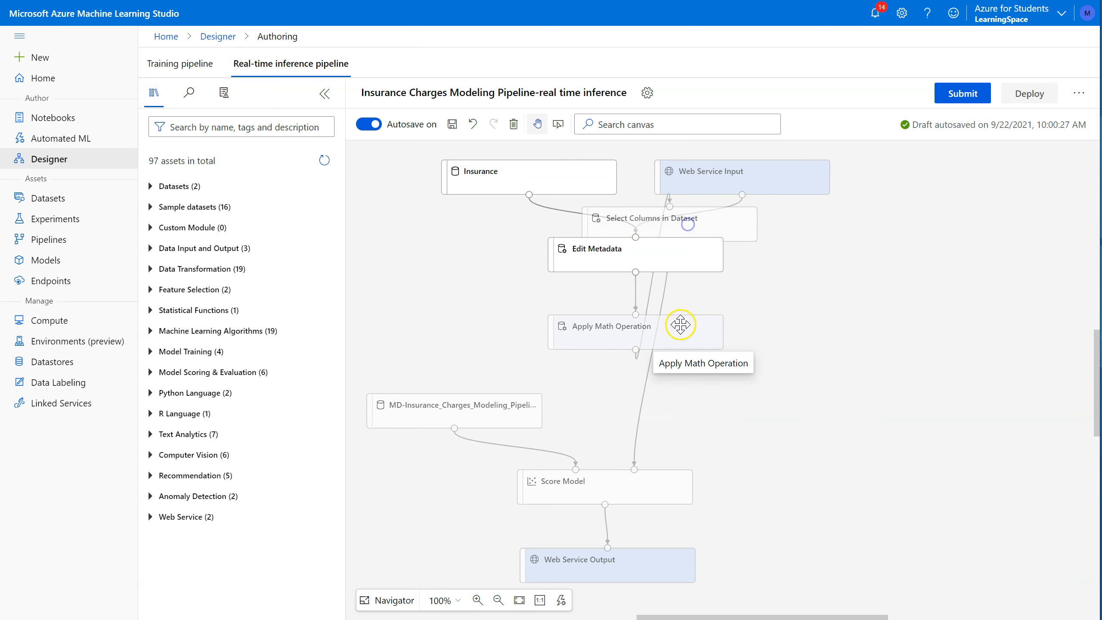
{"action": "left_click_drag", "start_coordinate": [686, 337], "coordinate": [694, 416]}
{"action": "left_click_drag", "start_coordinate": [662, 256], "coordinate": [666, 355]}
{"action": "left_click_drag", "start_coordinate": [692, 226], "coordinate": [657, 274]}
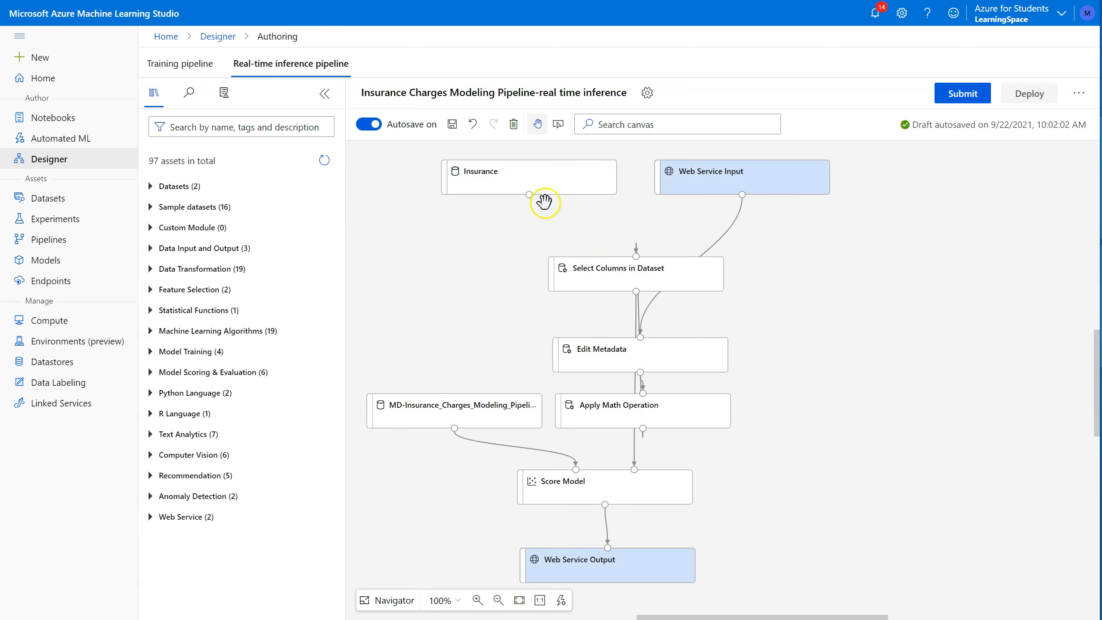
Step: Replace the link from Apply Math Operation into Select Columns in Dataset with a connection from the Insurance dataset
{"action": "left_click_drag", "start_coordinate": [534, 195], "coordinate": [543, 206]}
{"action": "left_click_drag", "start_coordinate": [617, 254], "coordinate": [639, 260]}
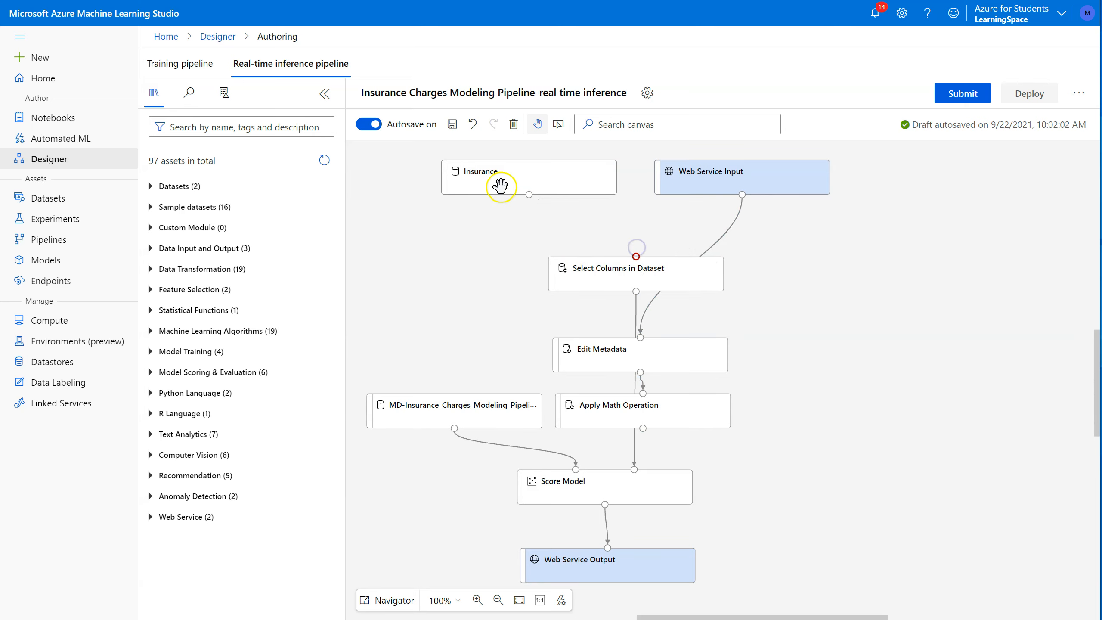
{"action": "left_click_drag", "start_coordinate": [529, 194], "coordinate": [636, 256]}
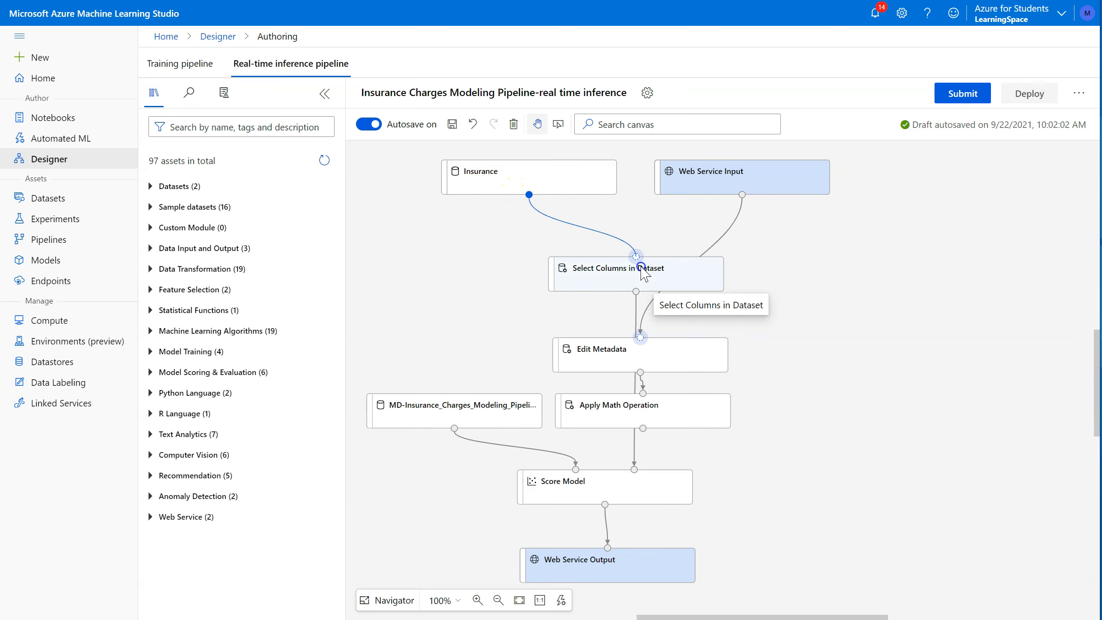
Step: Disconnect Select Columns in Dataset from Score Model and connect its output to Edit Metadata instead
{"action": "left_click", "coordinate": [638, 280]}
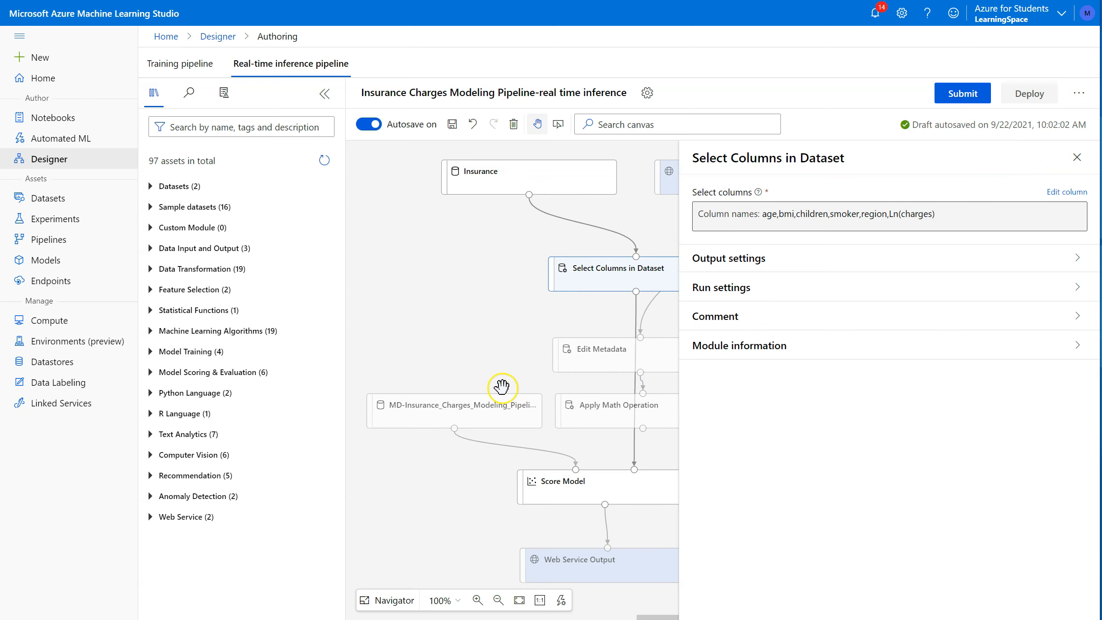
{"action": "left_click_drag", "start_coordinate": [681, 385], "coordinate": [836, 393]}
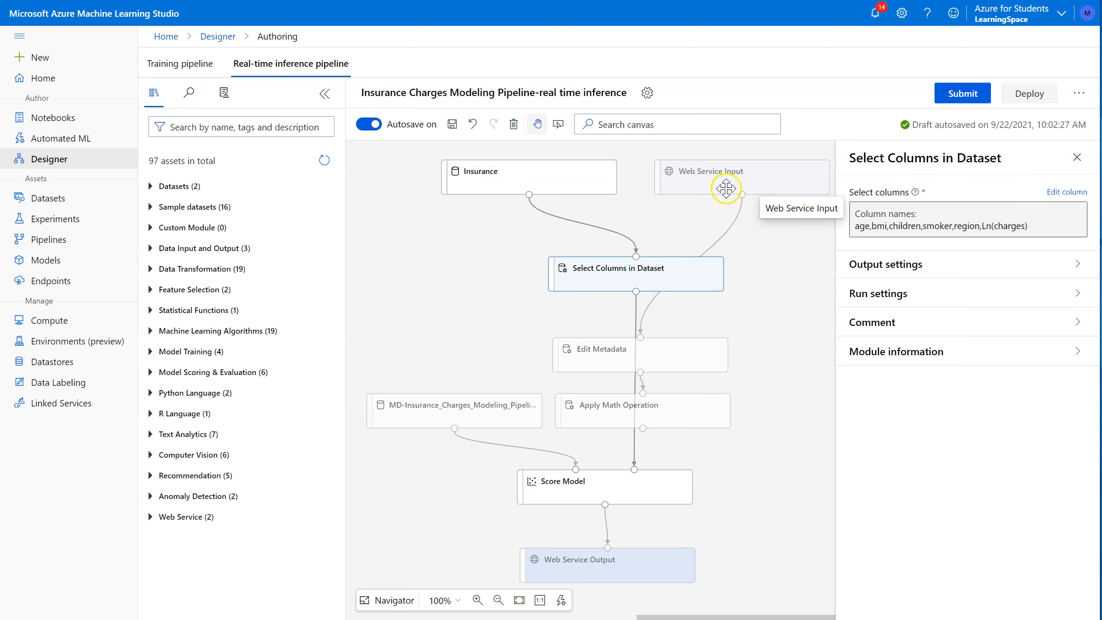
{"action": "left_click", "coordinate": [633, 444]}
{"action": "left_click_drag", "start_coordinate": [639, 454], "coordinate": [640, 341]}
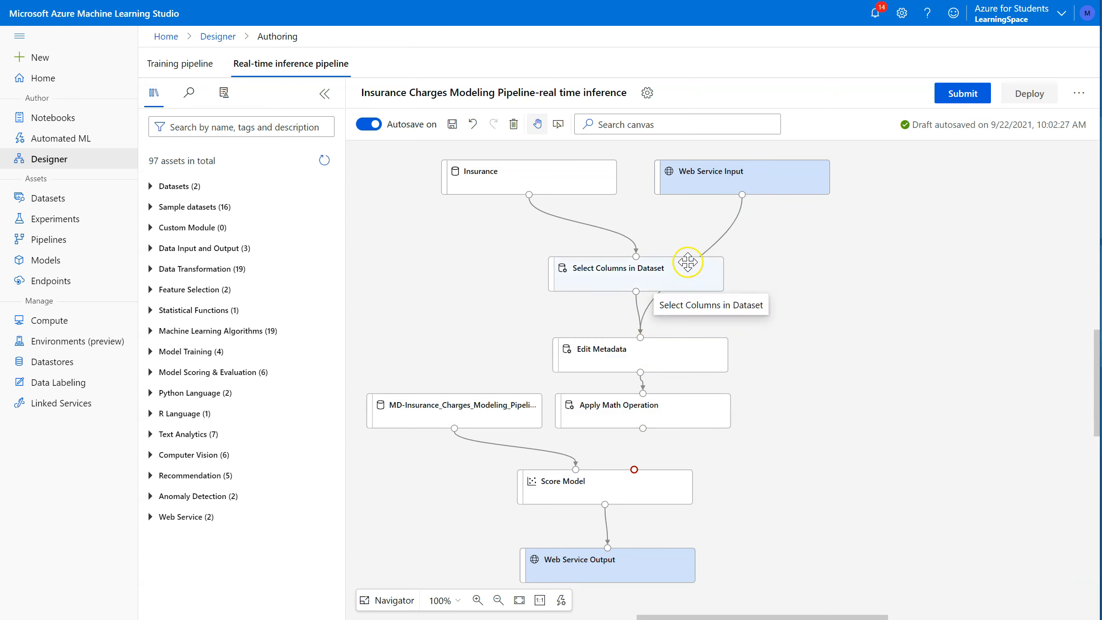
Step: Remove Ln(charges) from the columns included by Select Columns in Dataset, keeping age, bmi, children, smoker and region
{"action": "left_click", "coordinate": [612, 278]}
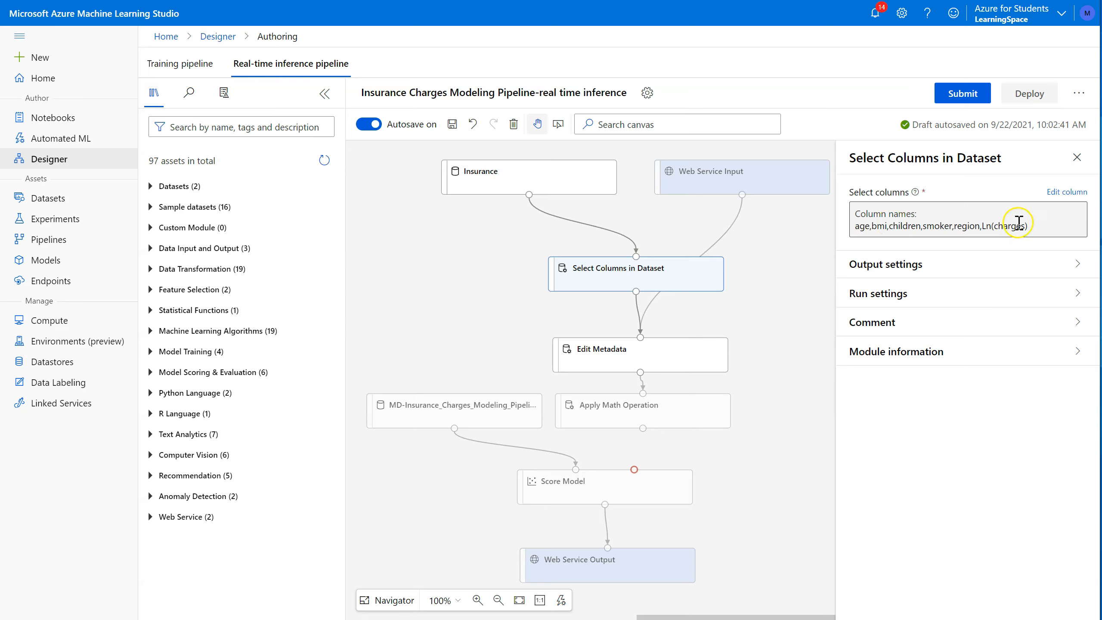
{"action": "left_click", "coordinate": [1060, 192]}
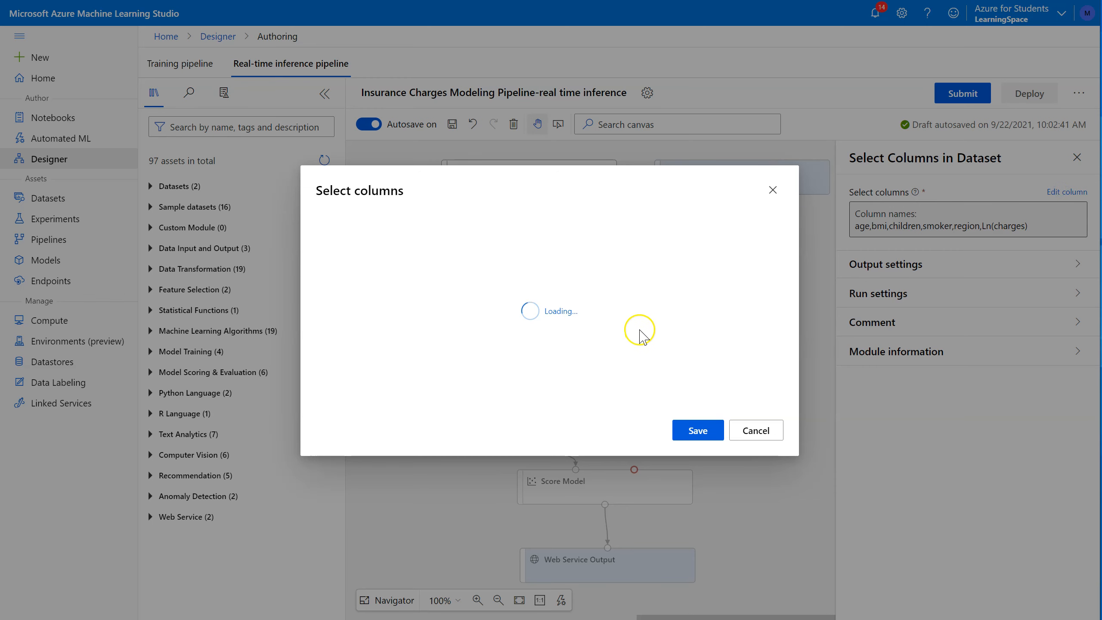
{"action": "left_click", "coordinate": [599, 316]}
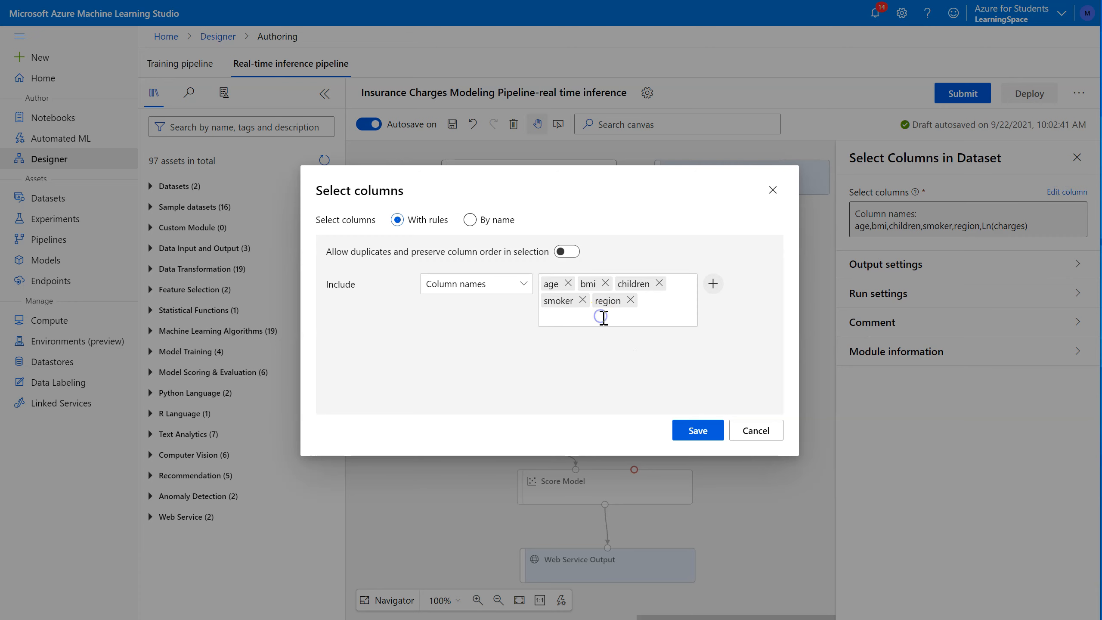
{"action": "left_click", "coordinate": [699, 436]}
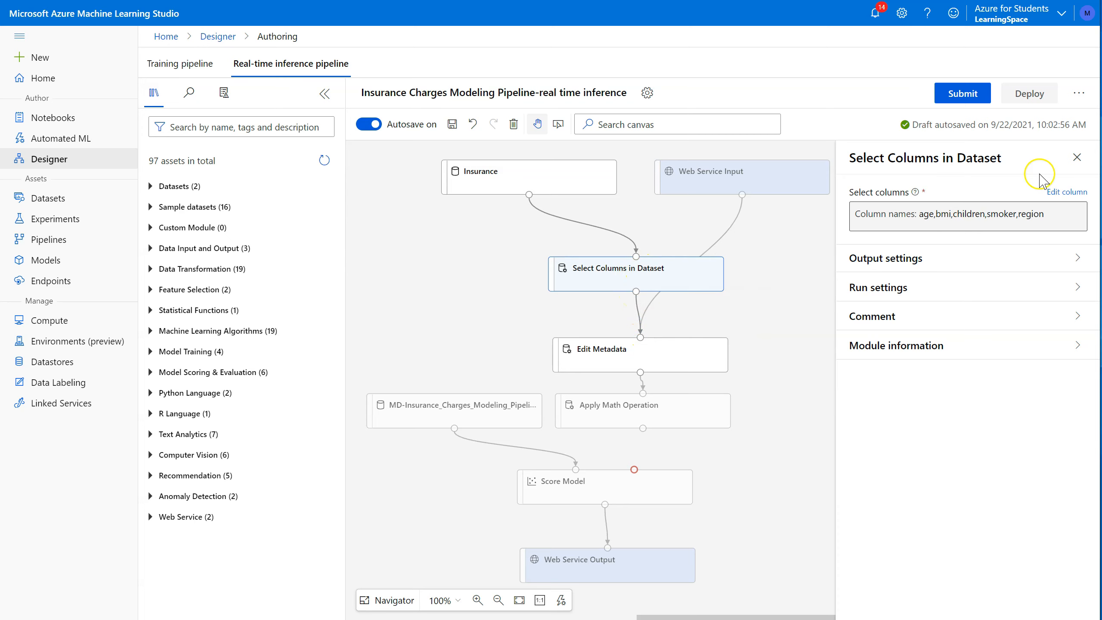
{"action": "left_click_drag", "start_coordinate": [1045, 216], "coordinate": [972, 216]}
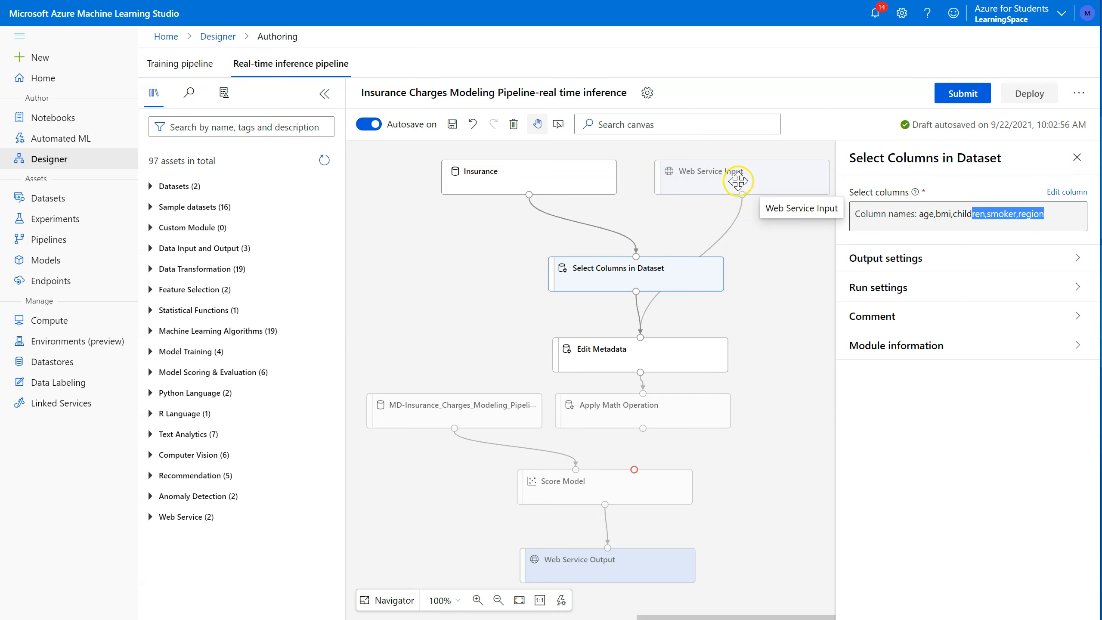
Step: Check the Edit Metadata settings and delete the Apply Math Operation module beneath it
{"action": "left_click", "coordinate": [656, 355]}
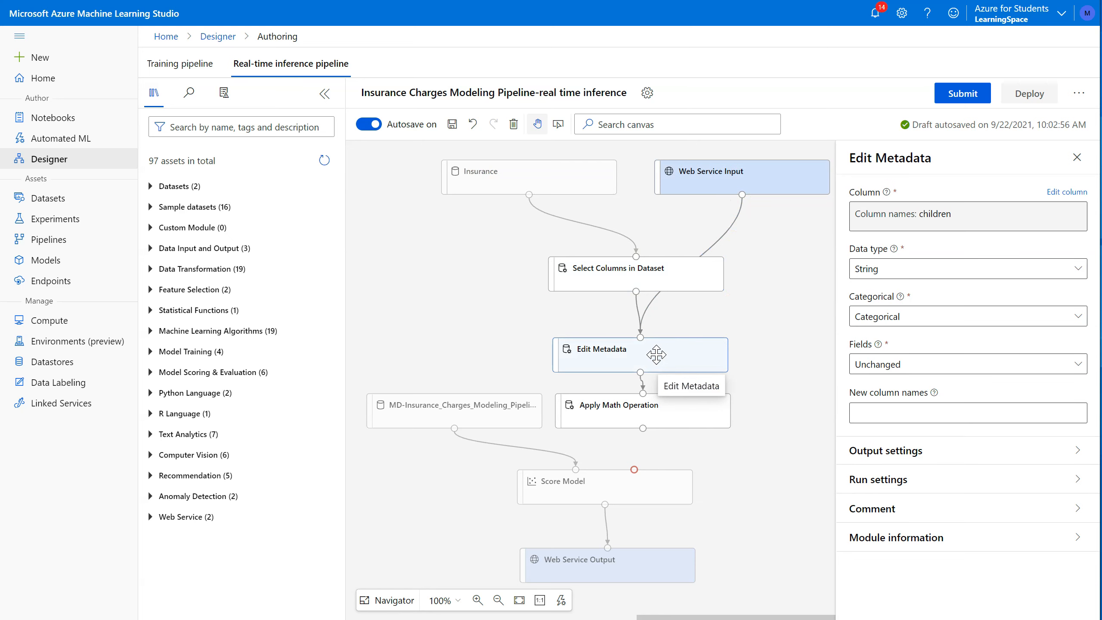
{"action": "left_click", "coordinate": [730, 176]}
{"action": "left_click", "coordinate": [661, 414]}
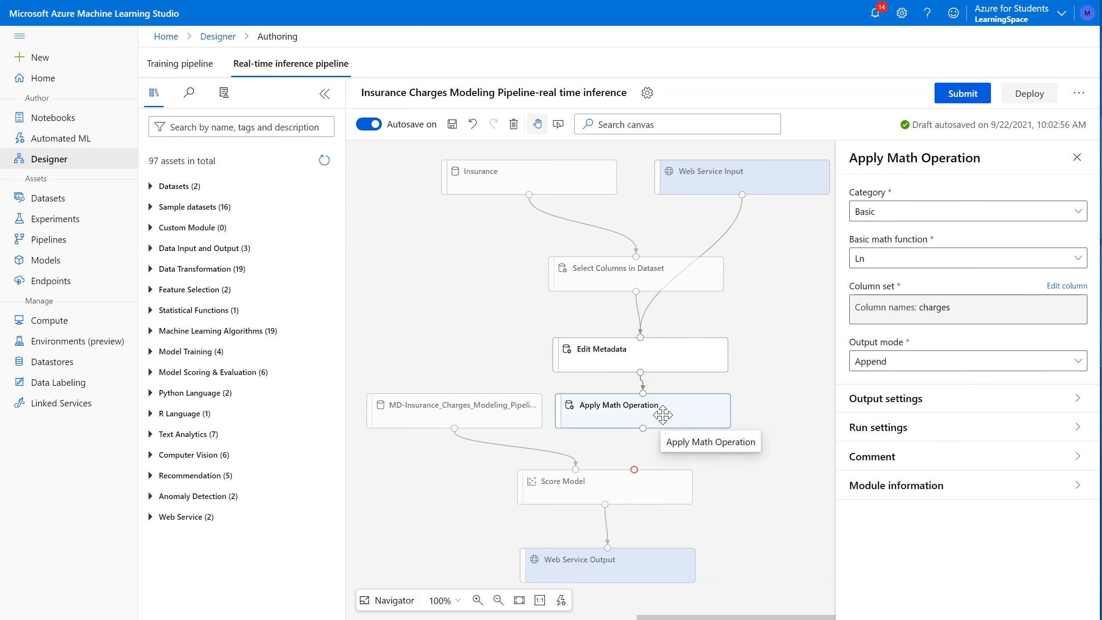
{"action": "key", "text": "Delete"}
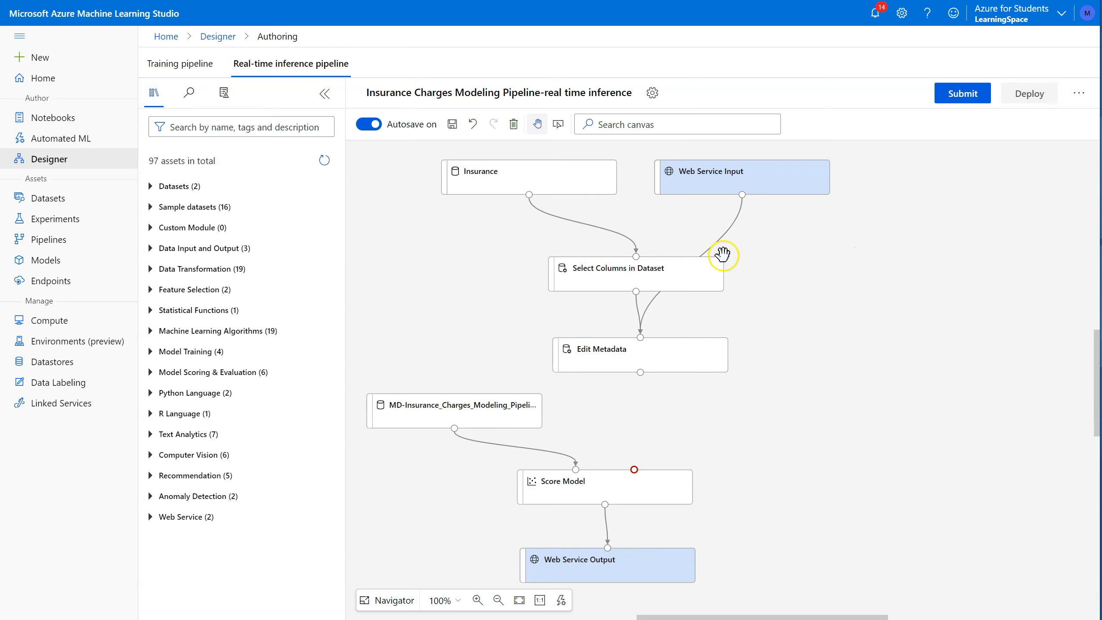
Step: Connect Edit Metadata to Score Model's dataset input and move the trained model, Score Model and Web Service Output into a tighter layout
{"action": "left_click", "coordinate": [542, 182]}
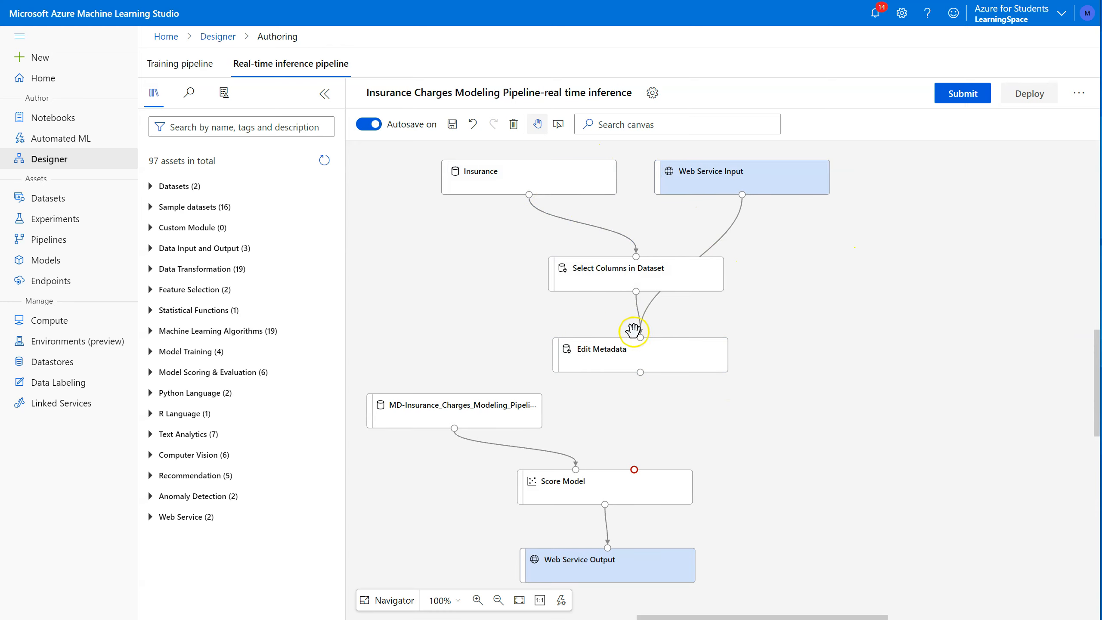
{"action": "left_click_drag", "start_coordinate": [640, 373], "coordinate": [634, 470]}
{"action": "left_click_drag", "start_coordinate": [509, 412], "coordinate": [510, 355]}
{"action": "left_click_drag", "start_coordinate": [458, 373], "coordinate": [540, 428]}
{"action": "left_click_drag", "start_coordinate": [625, 568], "coordinate": [575, 525]}
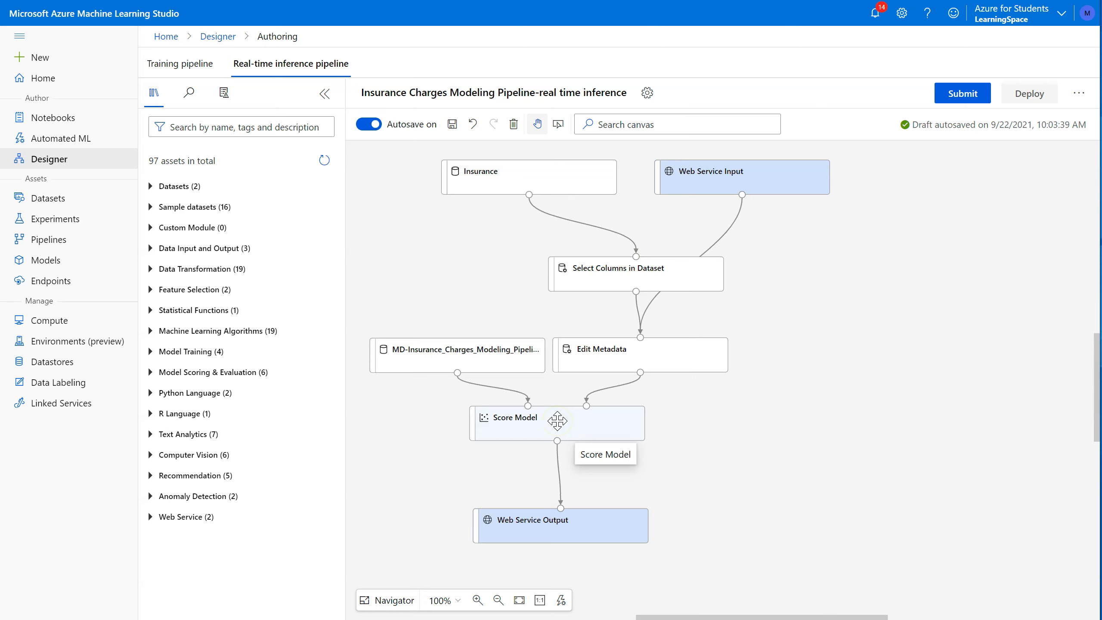
Step: Submit the inference pipeline under the existing InsuranceChargesLinearRegression experiment and open the run overview
{"action": "left_click", "coordinate": [962, 95]}
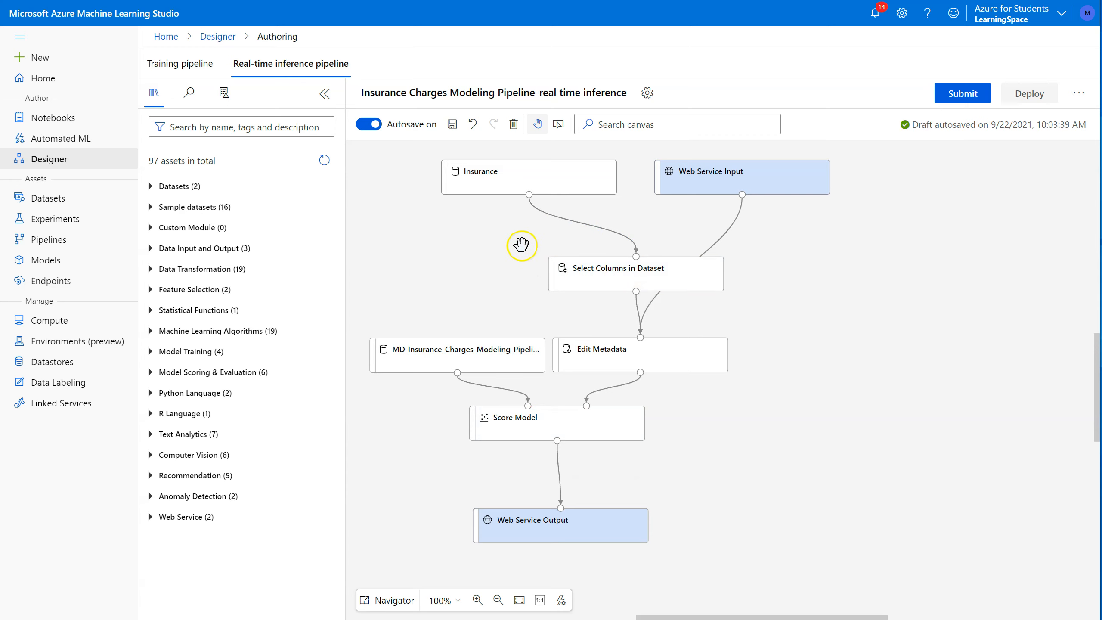
{"action": "left_click", "coordinate": [963, 96]}
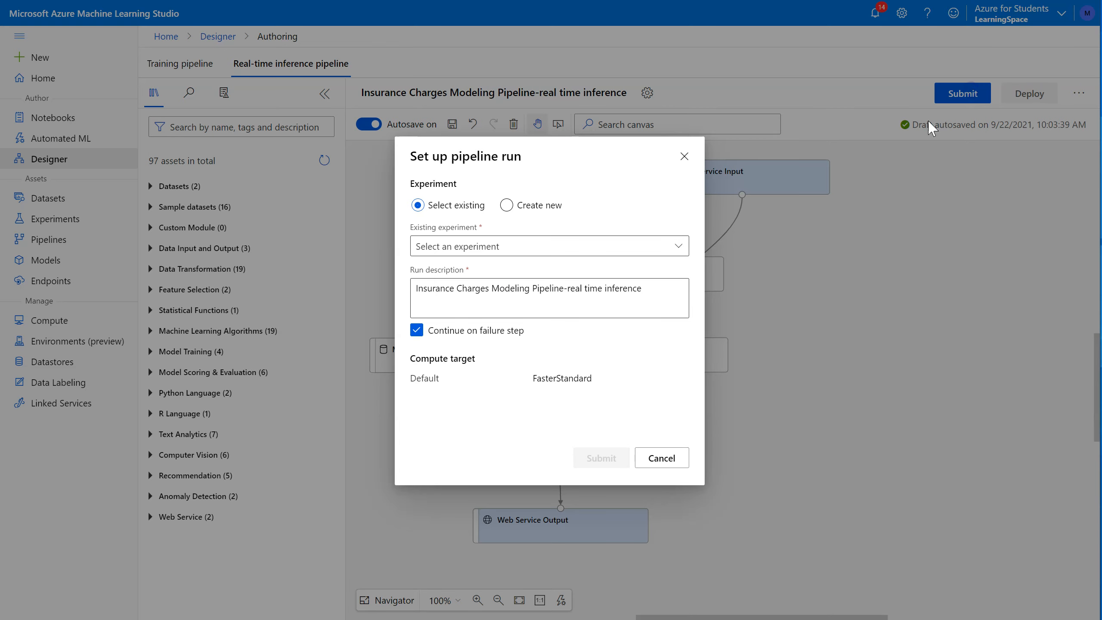
{"action": "left_click", "coordinate": [679, 246]}
{"action": "left_click", "coordinate": [499, 293]}
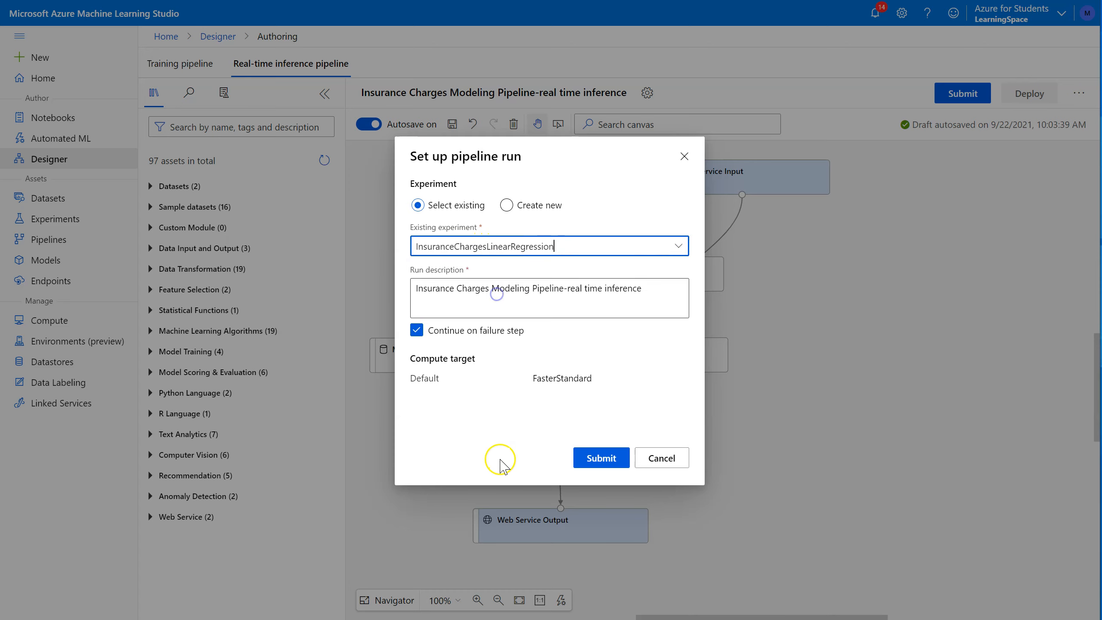
{"action": "left_click", "coordinate": [602, 460]}
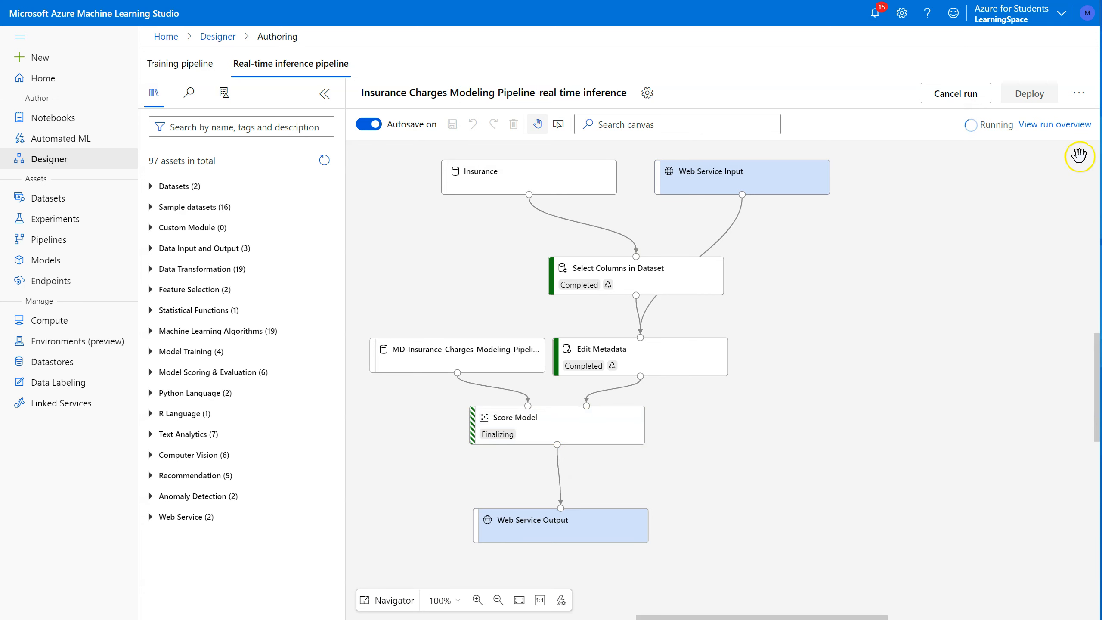
{"action": "left_click", "coordinate": [1066, 124]}
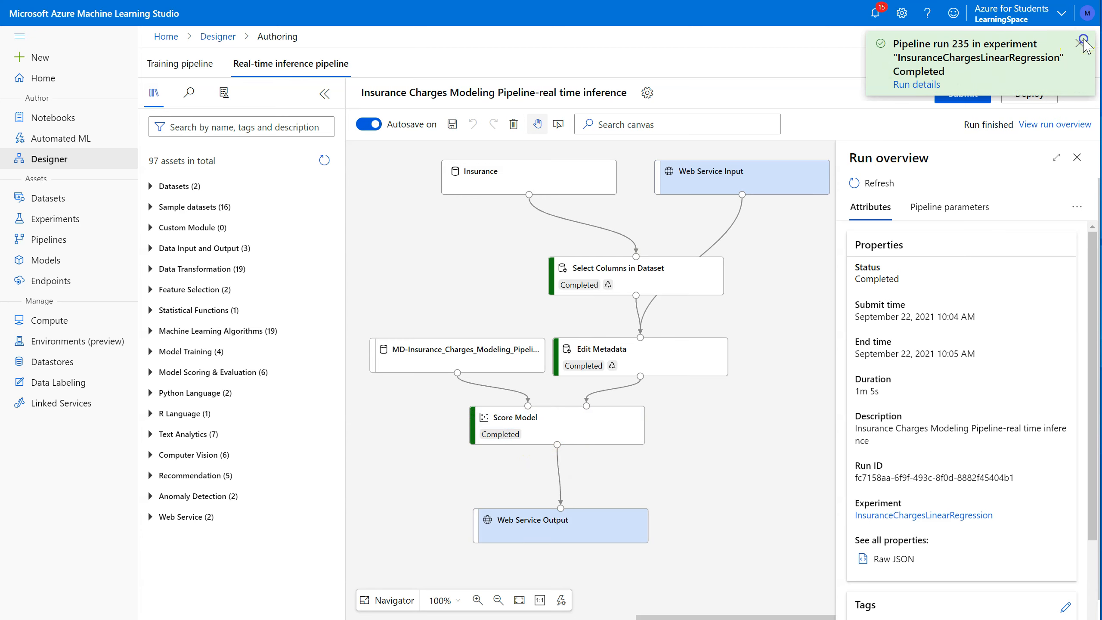
Step: Preview Score Model's scored dataset and review its columns from age through Scored Labels
{"action": "left_click", "coordinate": [580, 422]}
{"action": "right_click", "coordinate": [580, 422]}
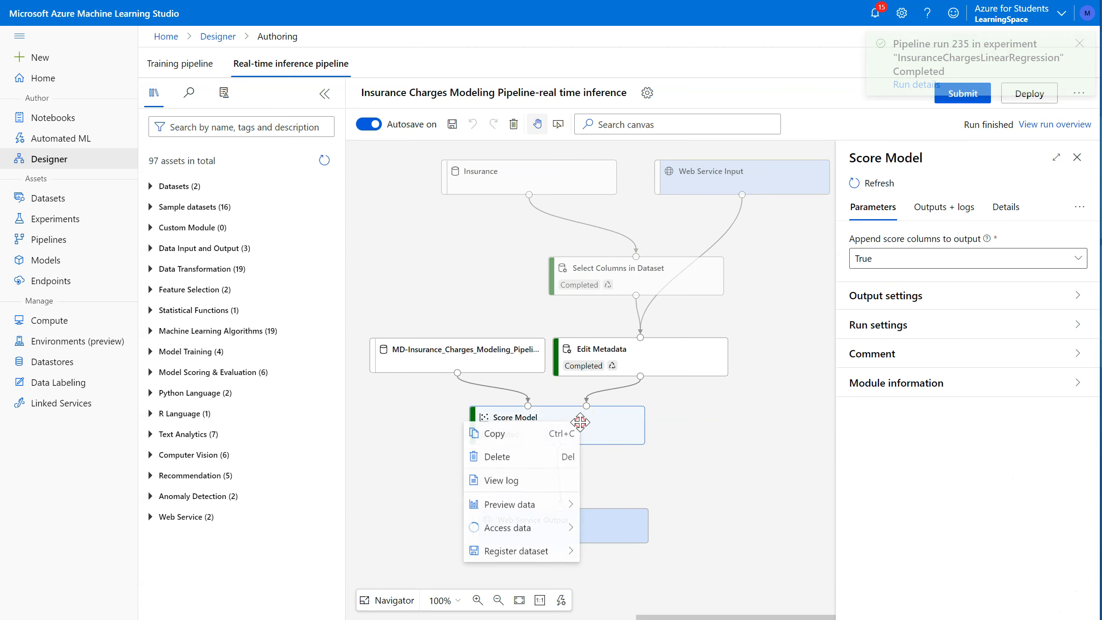
{"action": "mouse_move", "coordinate": [521, 504]}
{"action": "left_click", "coordinate": [637, 513]}
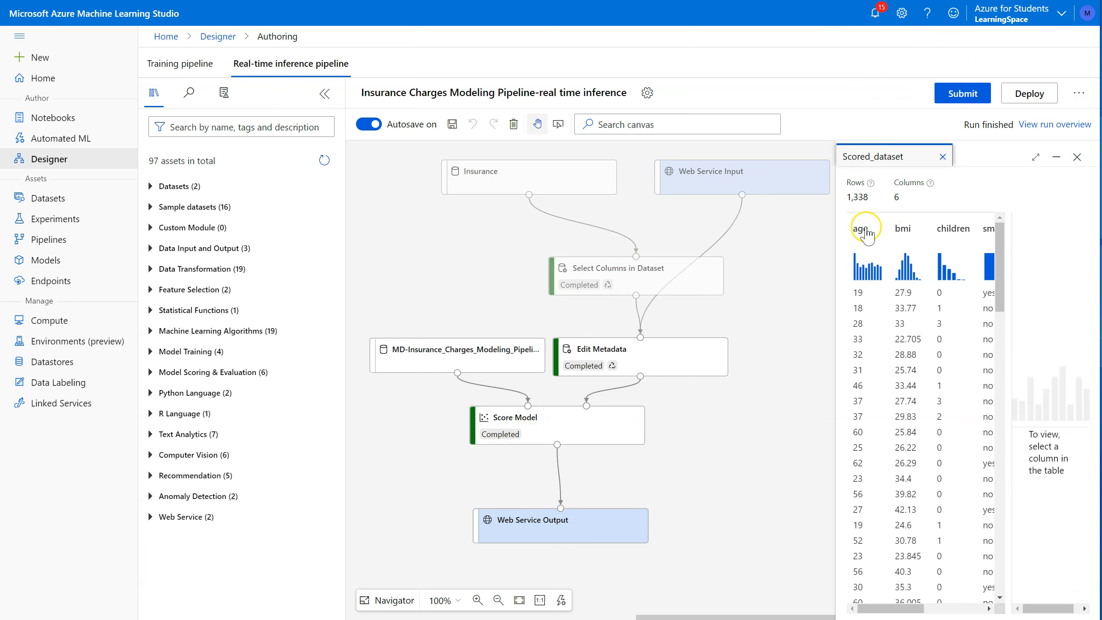
{"action": "left_click_drag", "start_coordinate": [901, 608], "coordinate": [985, 606]}
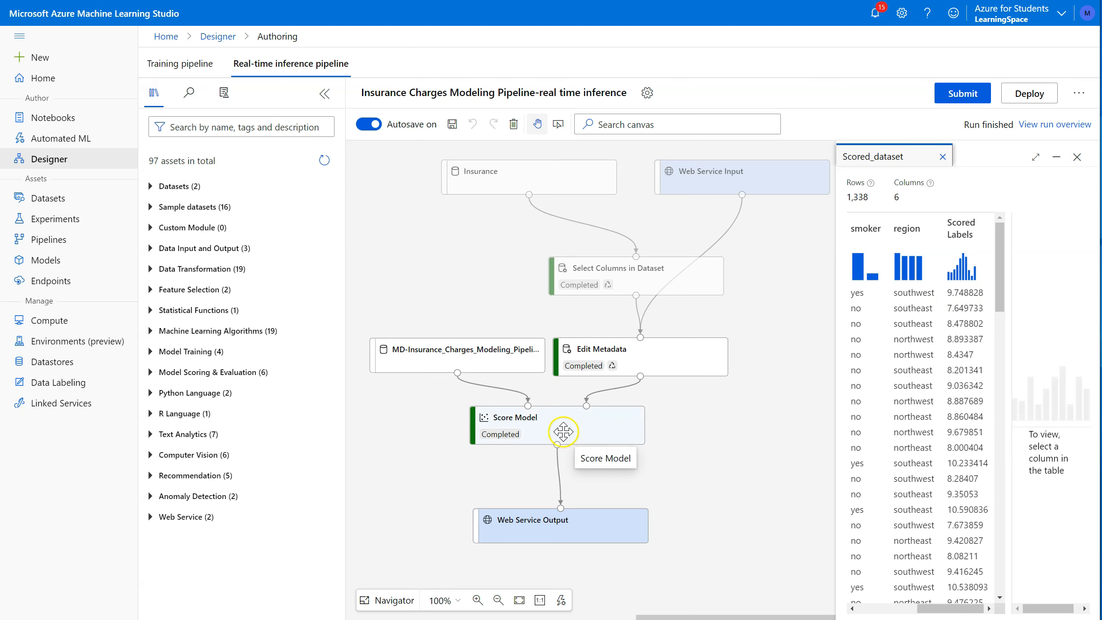
{"action": "mouse_move", "coordinate": [944, 608]}
{"action": "left_mouse_down"}
{"action": "mouse_move", "coordinate": [858, 608]}
{"action": "mouse_move", "coordinate": [922, 607]}
{"action": "left_mouse_up"}
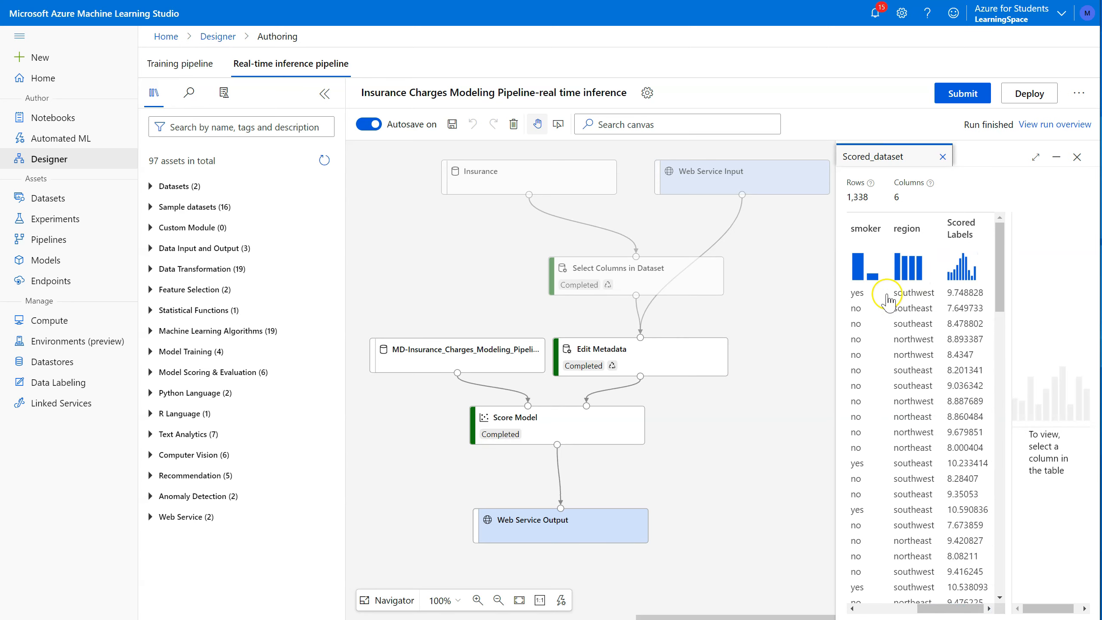
{"action": "left_click_drag", "start_coordinate": [929, 609], "coordinate": [850, 606]}
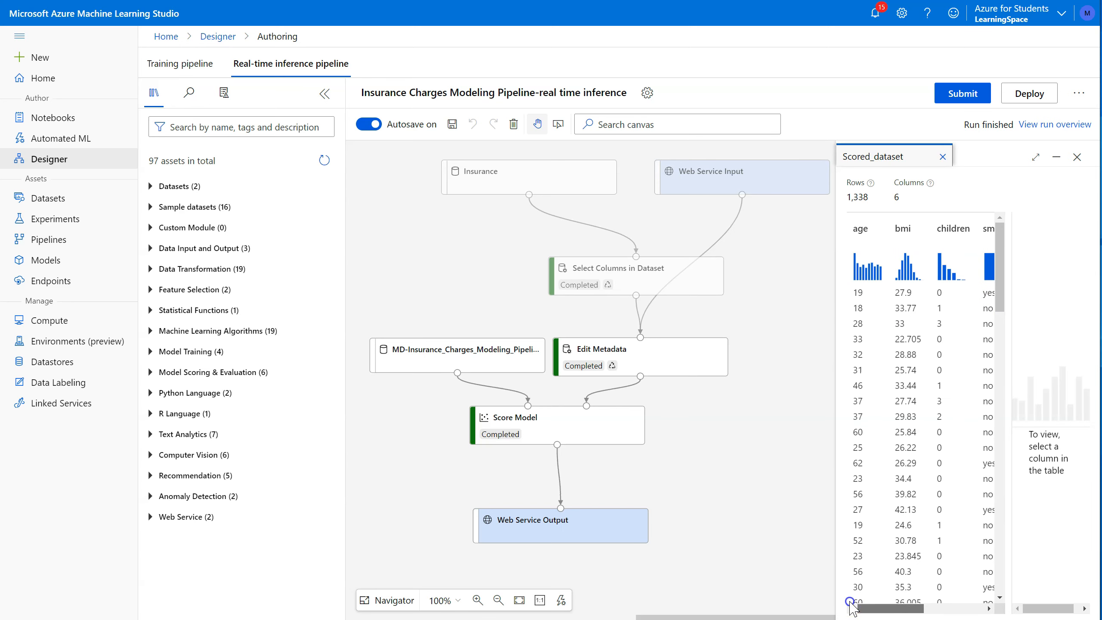
{"action": "left_click", "coordinate": [725, 178]}
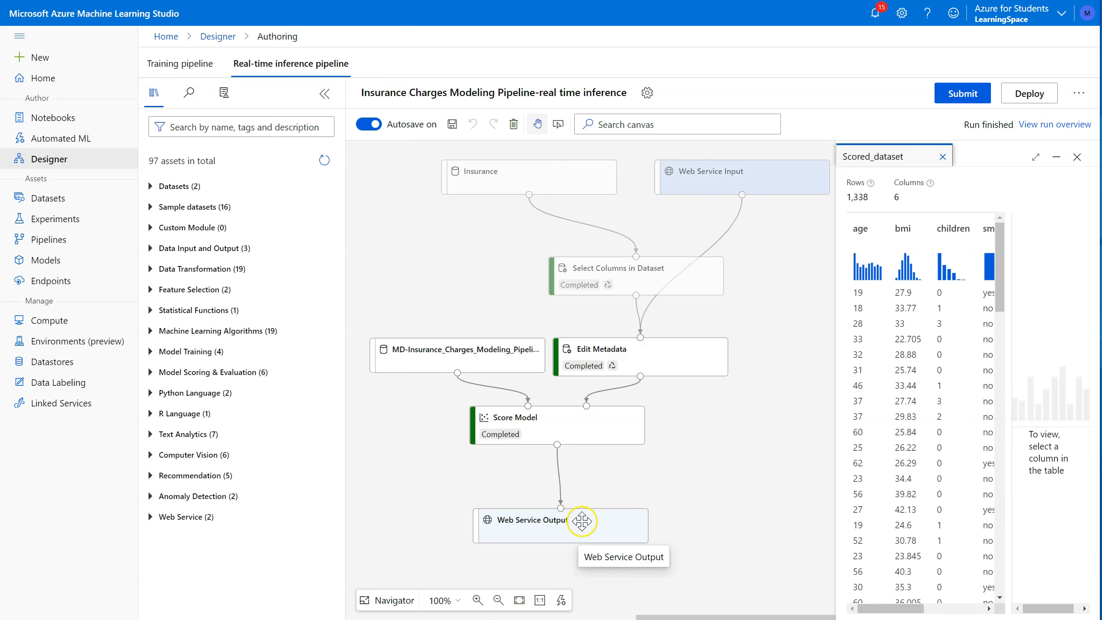
Step: Move Web Service Output lower and insert a connected copy of Select Columns in Dataset between Score Model and Web Service Output
{"action": "left_click_drag", "start_coordinate": [579, 543], "coordinate": [579, 545]}
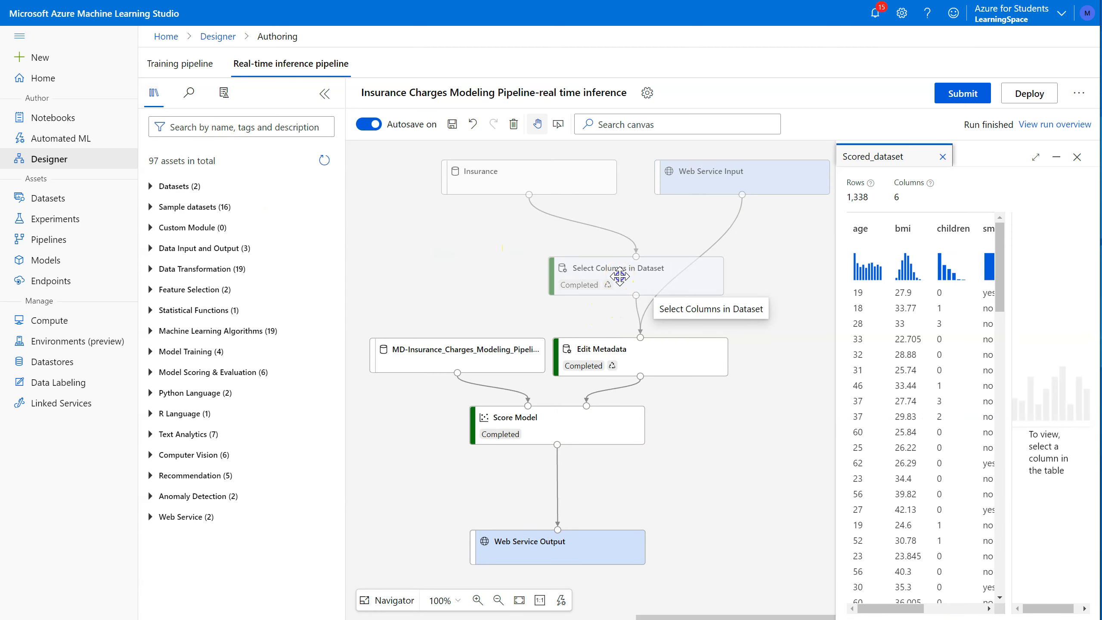
{"action": "left_click", "coordinate": [620, 277]}
{"action": "left_click_drag", "start_coordinate": [619, 277], "coordinate": [520, 487]}
{"action": "left_click_drag", "start_coordinate": [560, 454], "coordinate": [560, 464]}
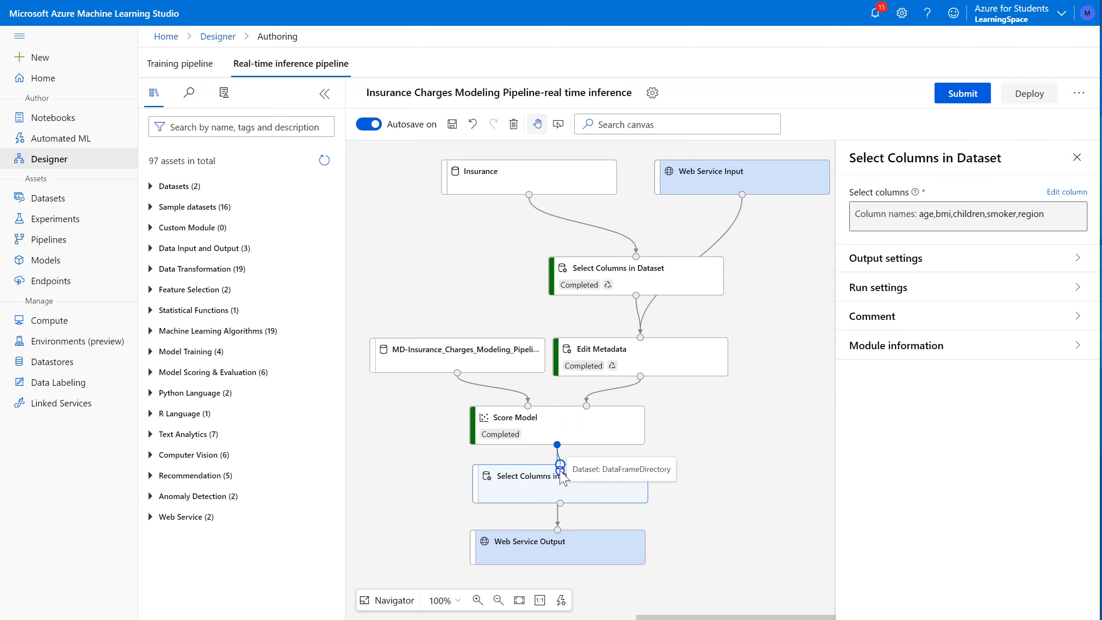
{"action": "left_click_drag", "start_coordinate": [561, 503], "coordinate": [559, 531]}
{"action": "left_click", "coordinate": [560, 504]}
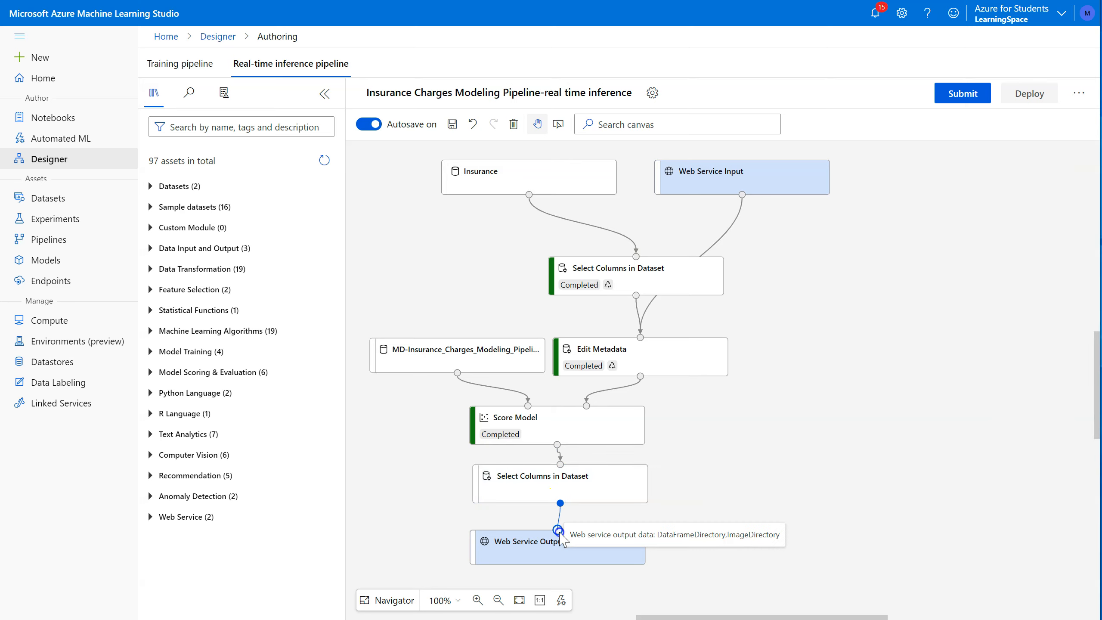
{"action": "left_click_drag", "start_coordinate": [563, 490], "coordinate": [563, 494]}
Step: Set the copied Select Columns in Dataset module to include only the Scored Labels column
{"action": "left_click", "coordinate": [601, 483]}
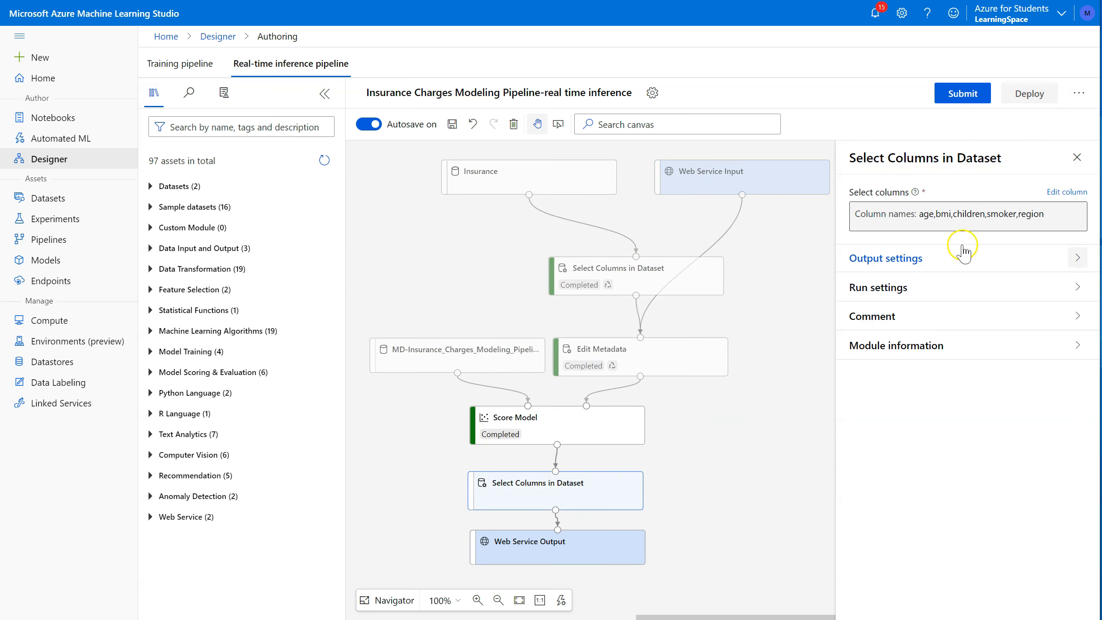
{"action": "left_click", "coordinate": [1067, 192]}
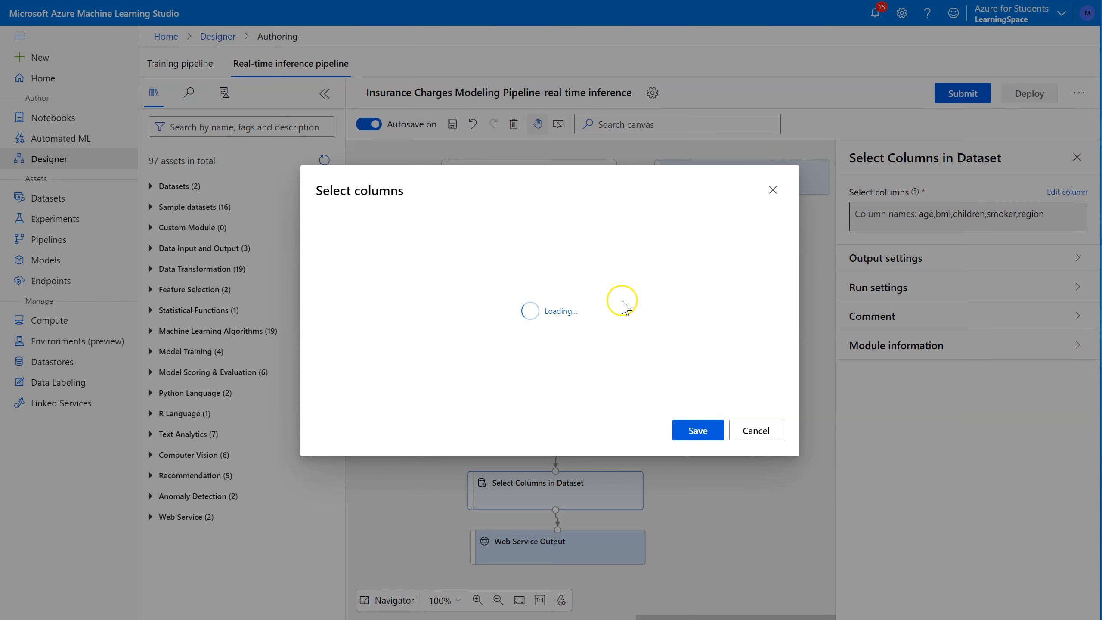
{"action": "left_click", "coordinate": [659, 283]}
{"action": "left_click", "coordinate": [605, 283]}
{"action": "left_click", "coordinate": [568, 283]}
{"action": "left_click", "coordinate": [582, 284]}
{"action": "left_click", "coordinate": [582, 284]}
{"action": "left_click", "coordinate": [602, 285]}
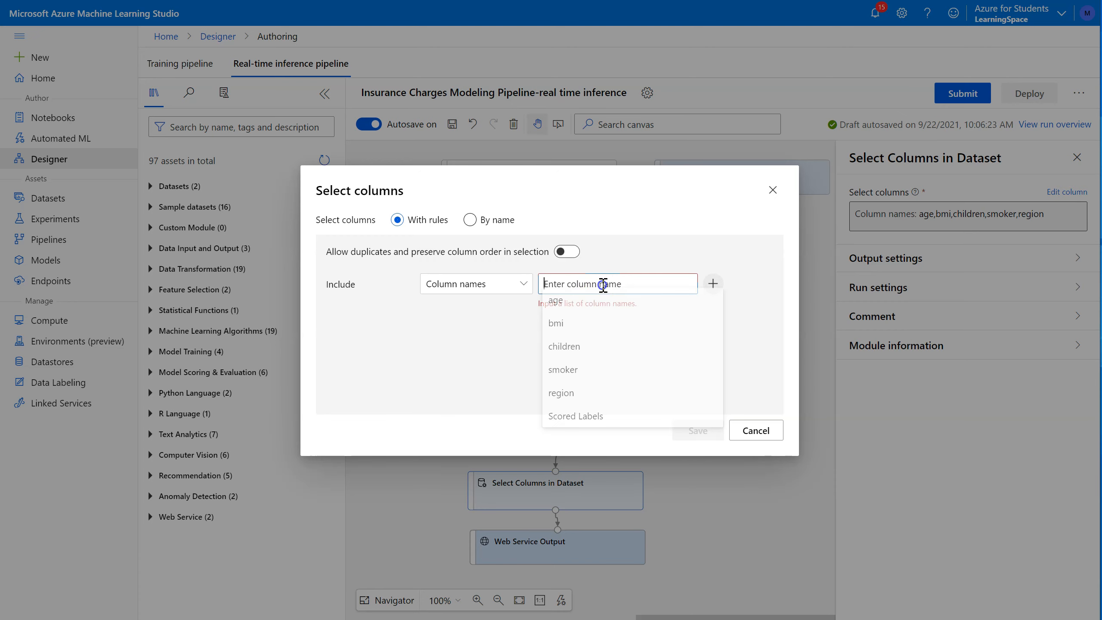
{"action": "left_click", "coordinate": [570, 419]}
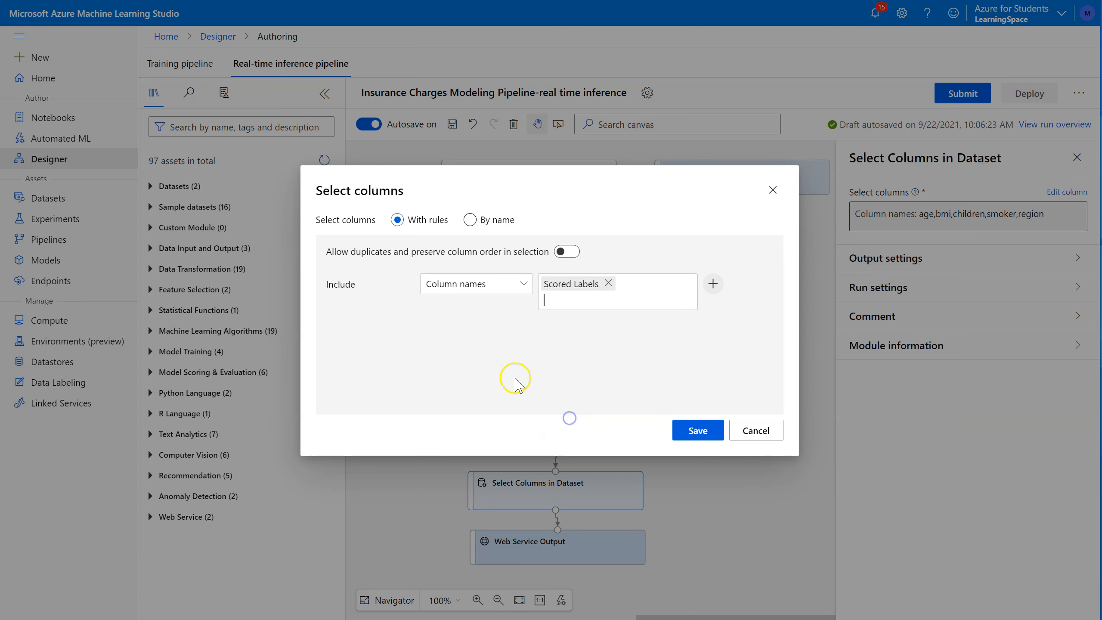
{"action": "left_click", "coordinate": [694, 437]}
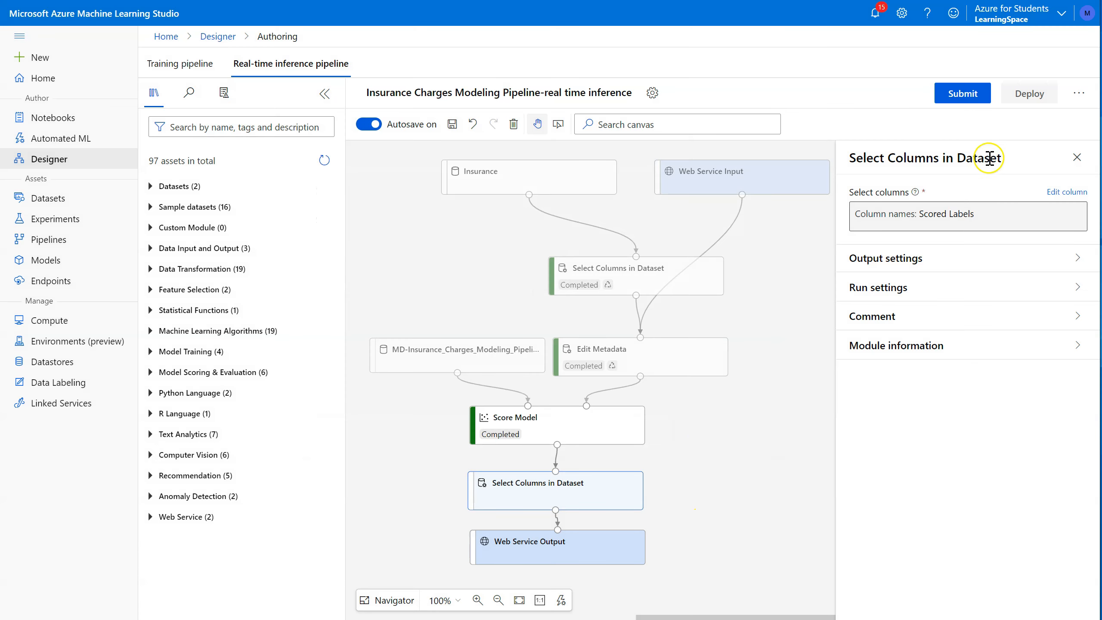
Step: Submit the updated inference pipeline for another run under the existing InsuranceChargesLinearRegression experiment
{"action": "left_click", "coordinate": [973, 96]}
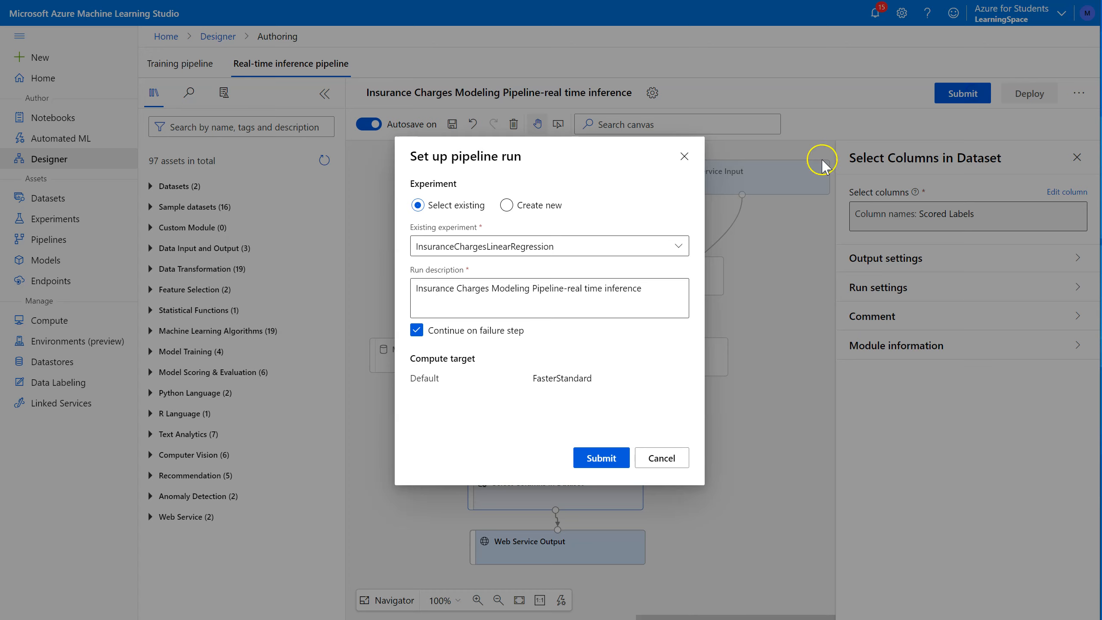
{"action": "left_click", "coordinate": [607, 458]}
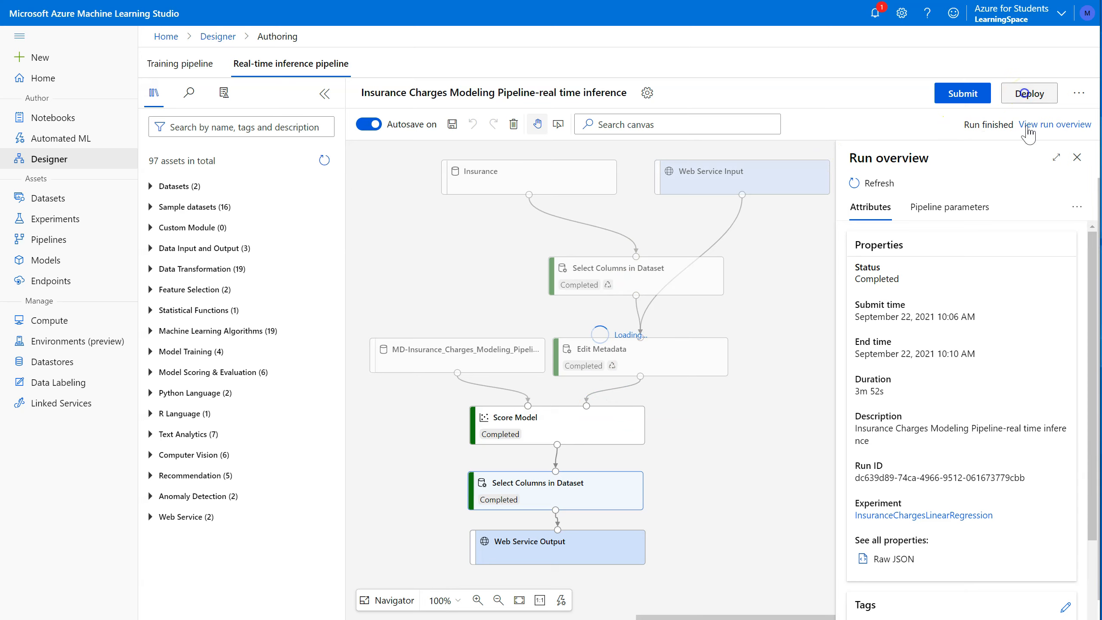
Step: Start deploying the completed inference pipeline as a new real-time endpoint and name it insurance-endpoint
{"action": "left_click", "coordinate": [1027, 96]}
{"action": "left_click", "coordinate": [520, 219]}
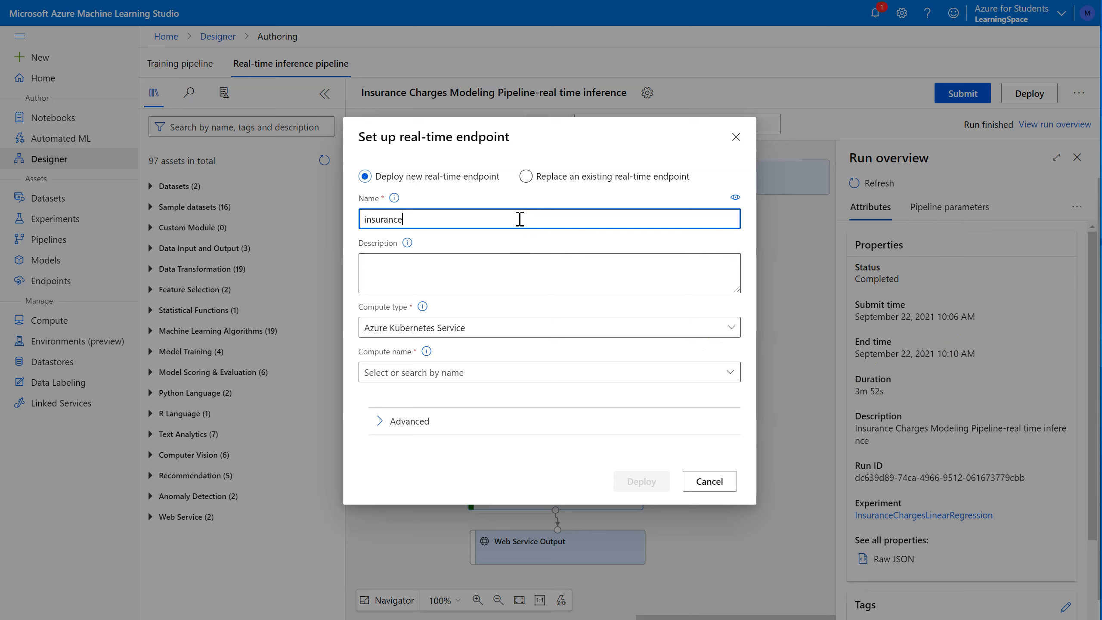
{"action": "type", "text": "insurance-endp0ion"}
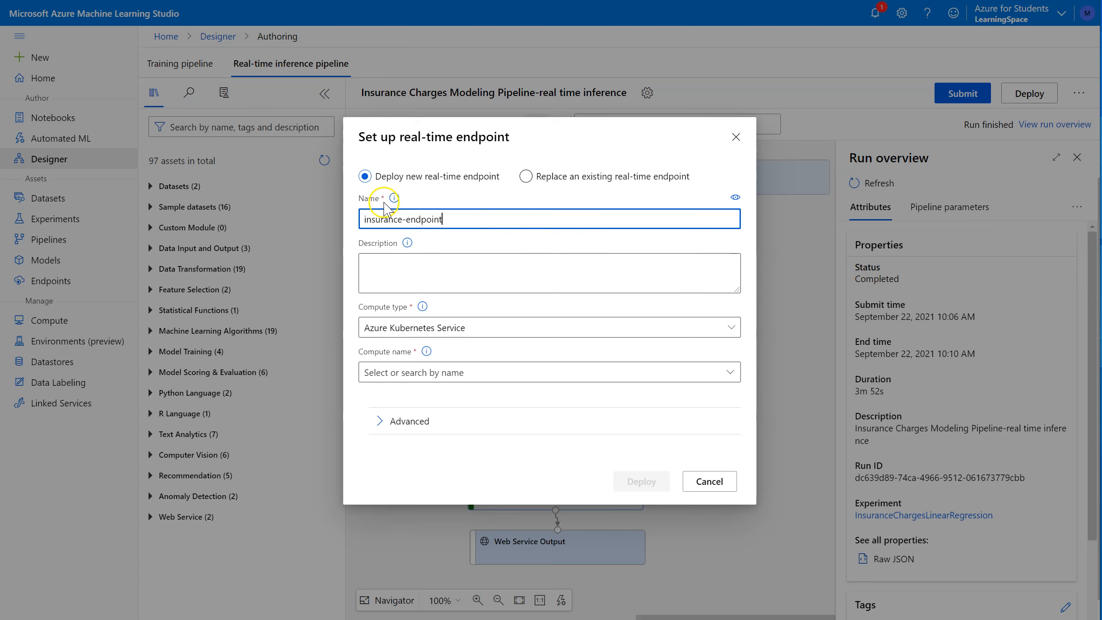
{"action": "left_click", "coordinate": [441, 230]}
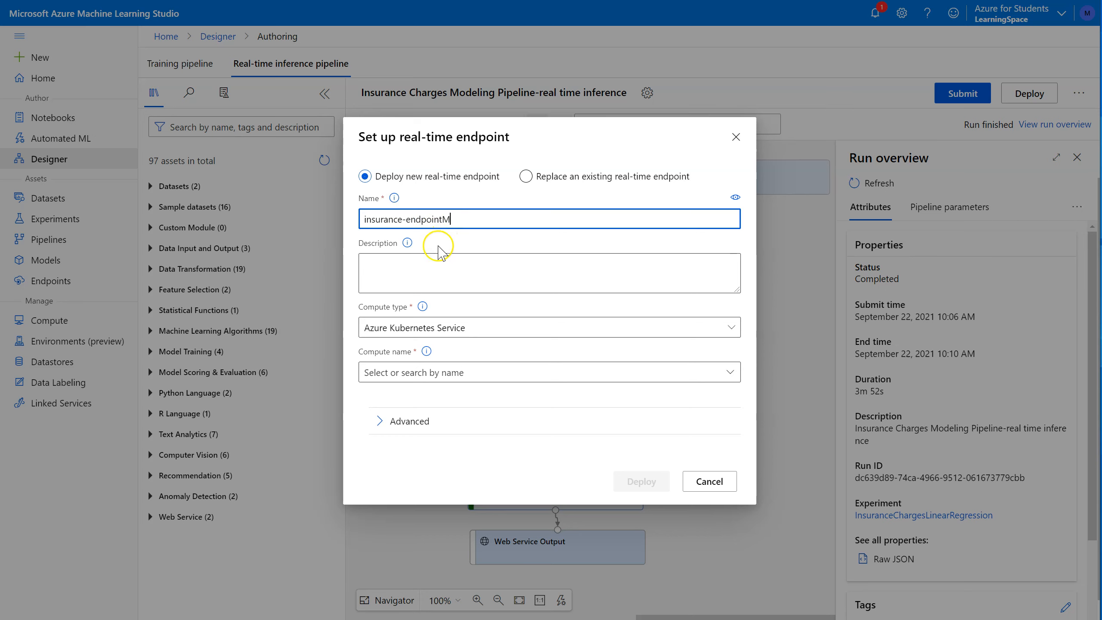
{"action": "left_click", "coordinate": [434, 272]}
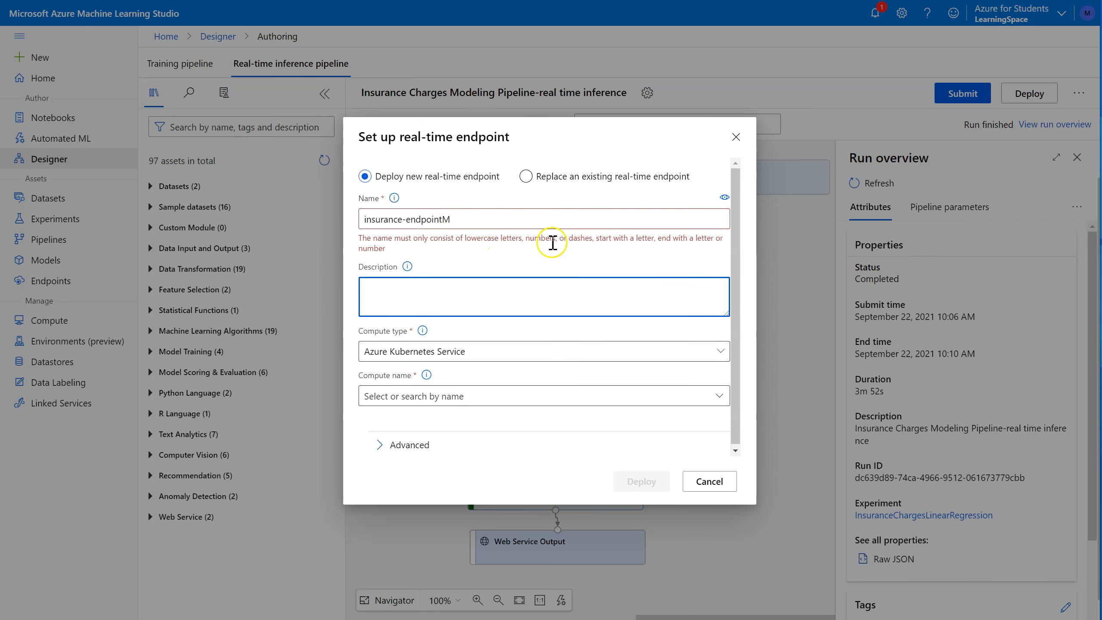
{"action": "left_click", "coordinate": [503, 217]}
{"action": "key", "text": "BackSpace"}
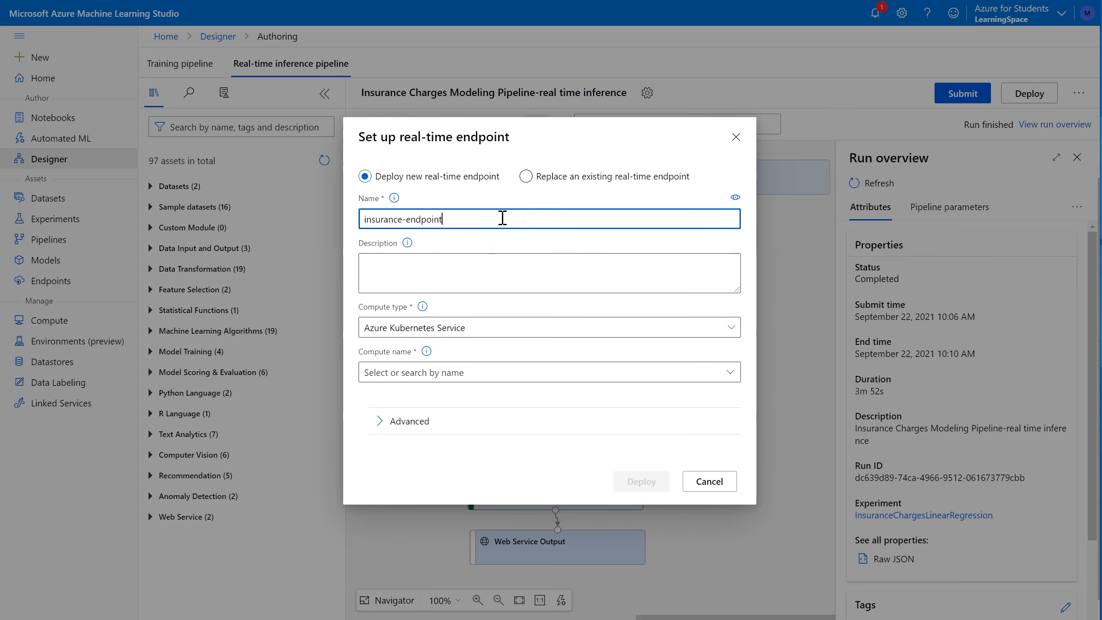
{"action": "left_click", "coordinate": [495, 330]}
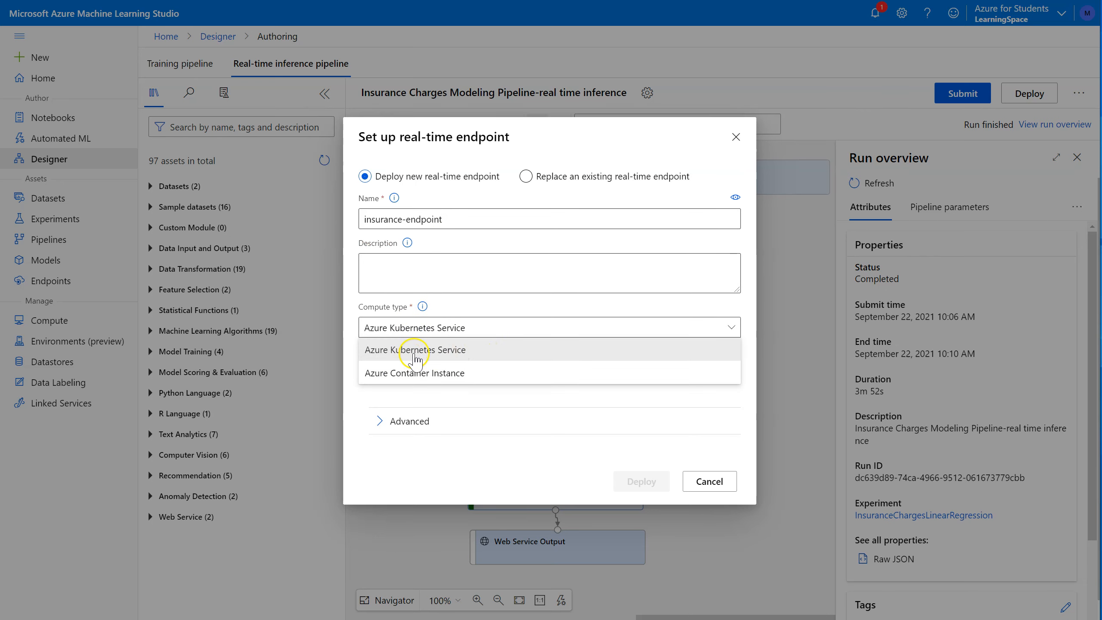
{"action": "left_click", "coordinate": [417, 378]}
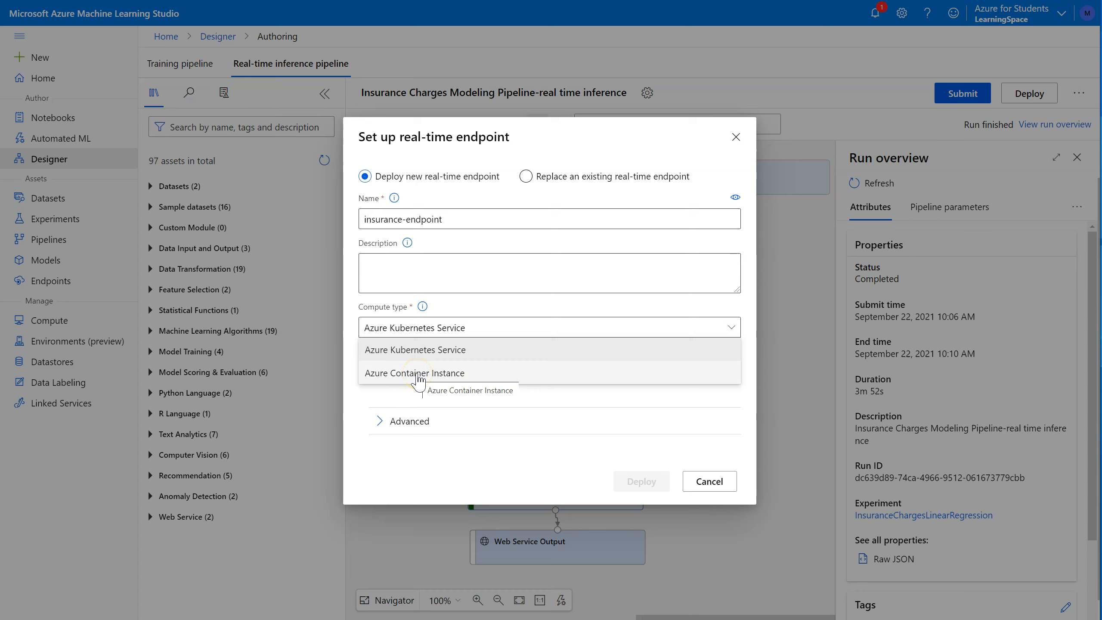
{"action": "left_click", "coordinate": [425, 340]}
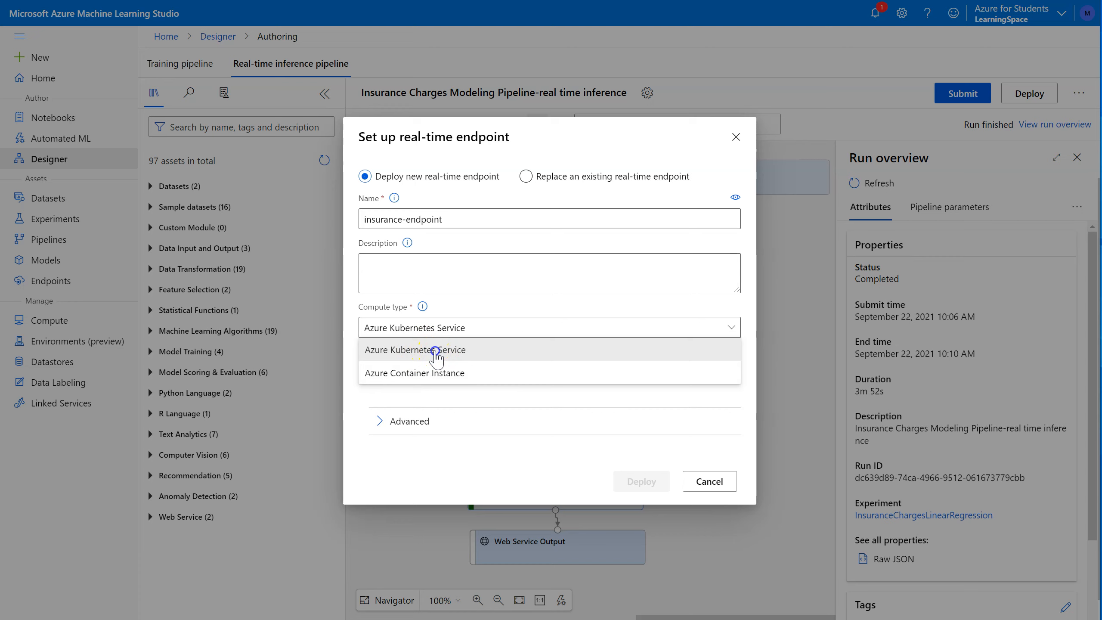
{"action": "left_click", "coordinate": [436, 352]}
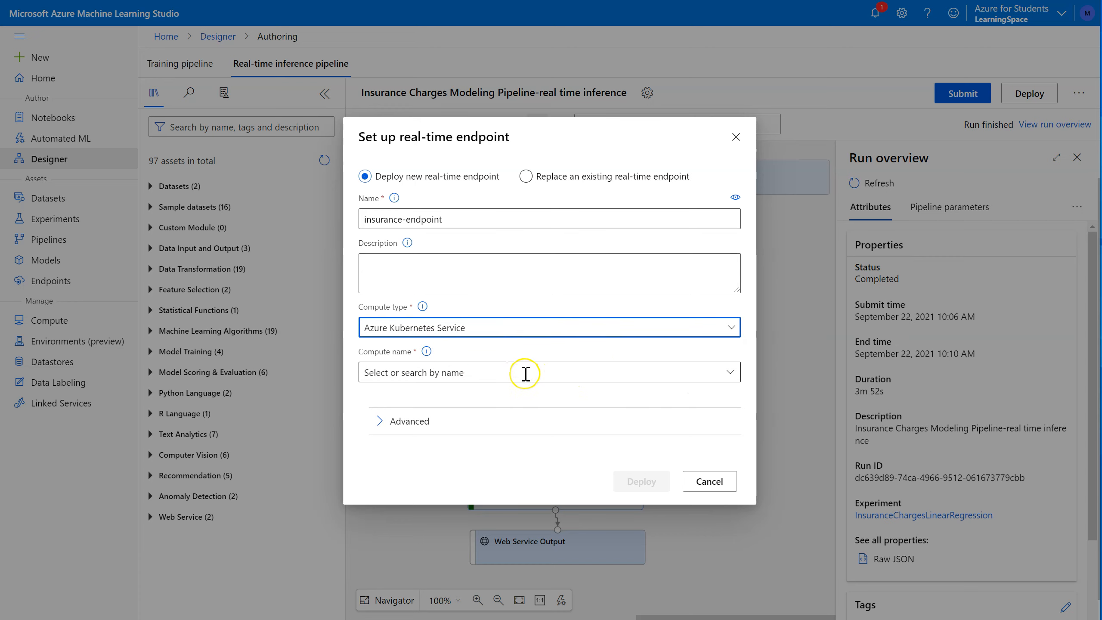
{"action": "left_click", "coordinate": [51, 324]}
Step: Set the endpoint's compute type to Azure Container Instance and reveal its advanced deployment settings
{"action": "left_click", "coordinate": [539, 328]}
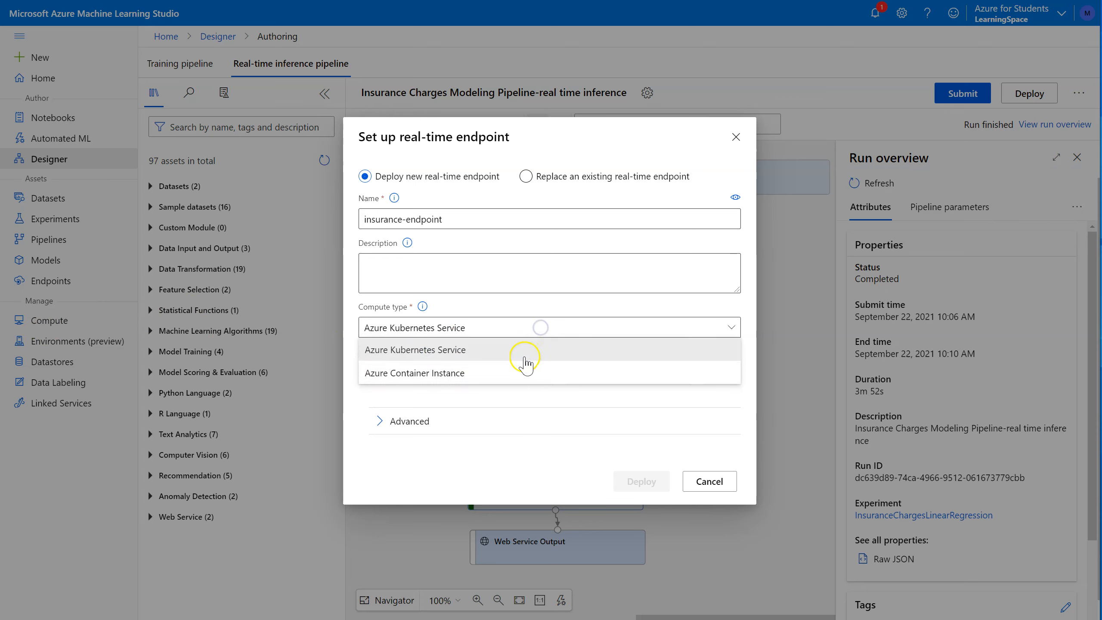
{"action": "left_click", "coordinate": [510, 381]}
{"action": "left_click", "coordinate": [378, 362]}
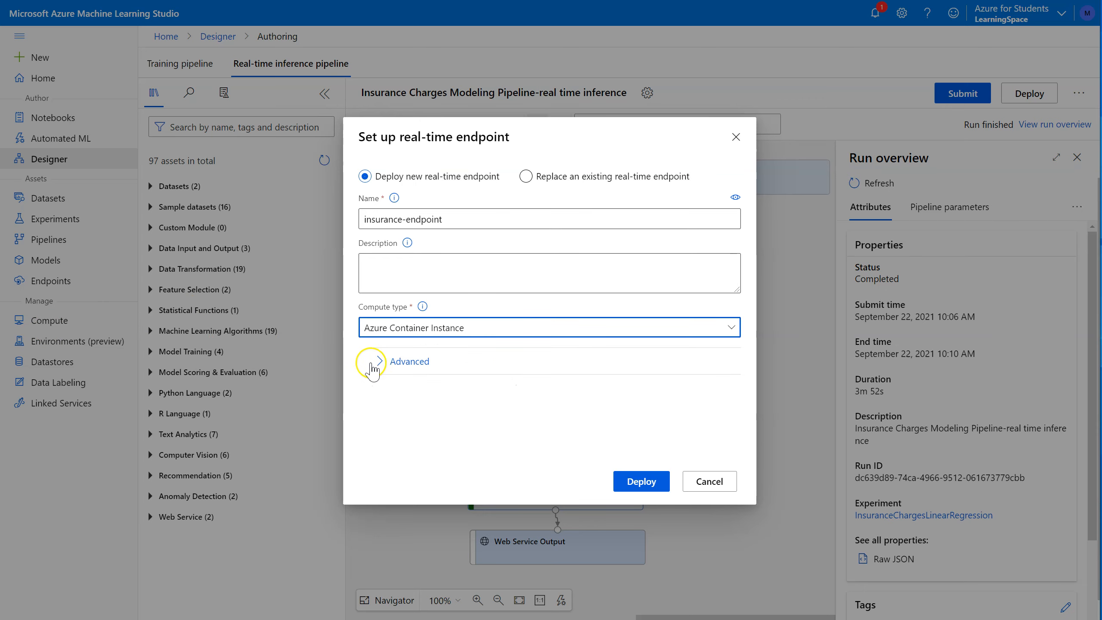
{"action": "scroll", "coordinate": [508, 347], "scroll_direction": "down", "scroll_amount": 3}
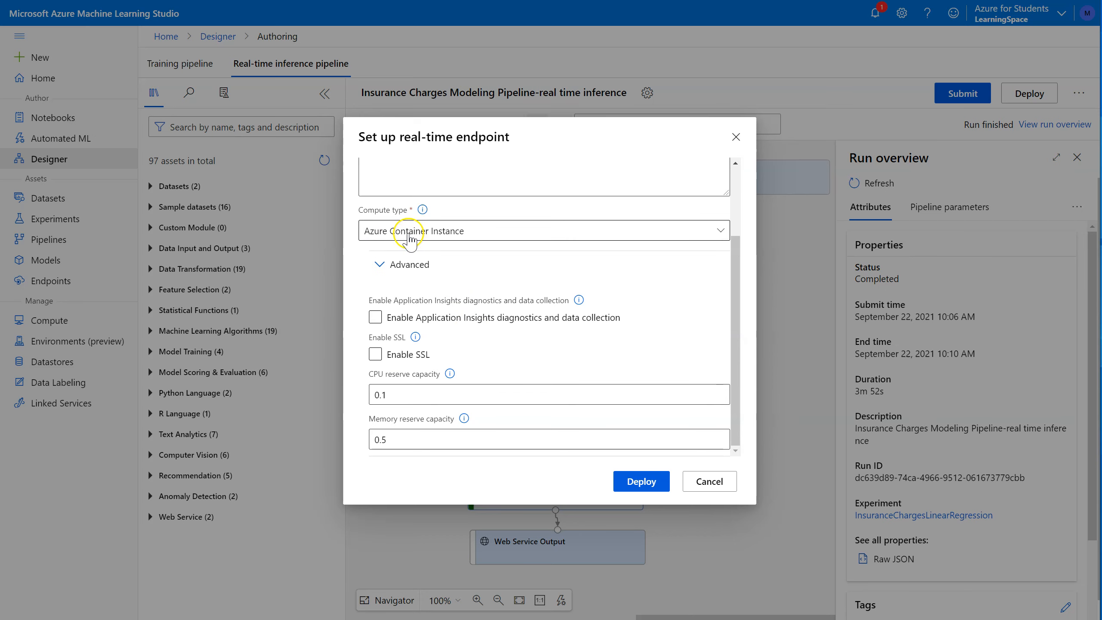
Step: Enable SSL temporarily to review its certificate, key and domain fields, and turn it off again
{"action": "left_click", "coordinate": [387, 357]}
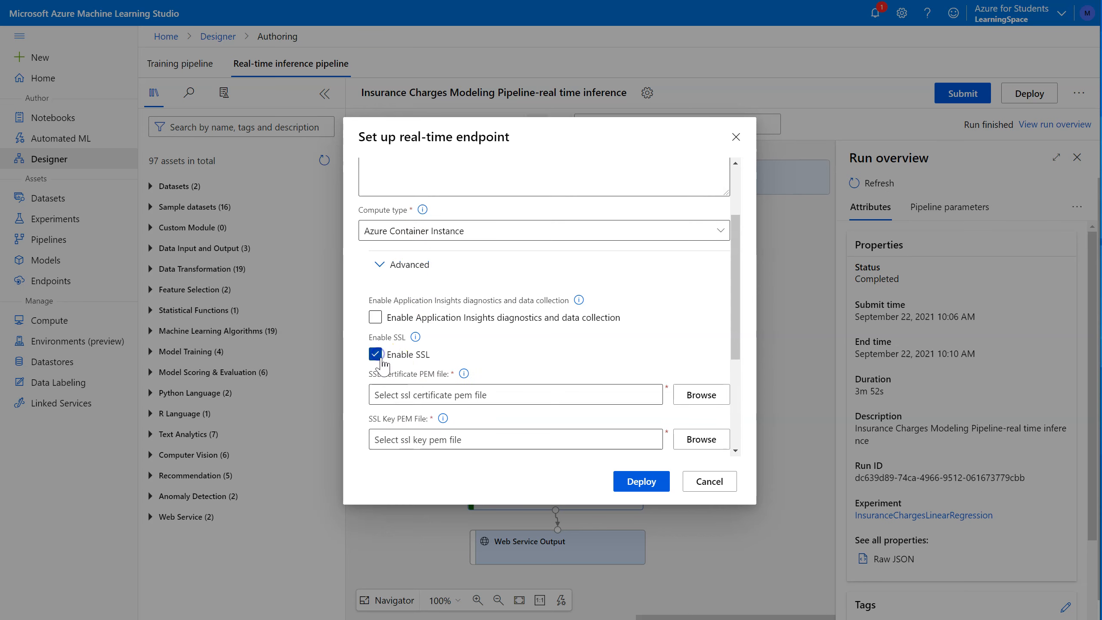
{"action": "scroll", "coordinate": [425, 393], "scroll_direction": "down", "scroll_amount": 3}
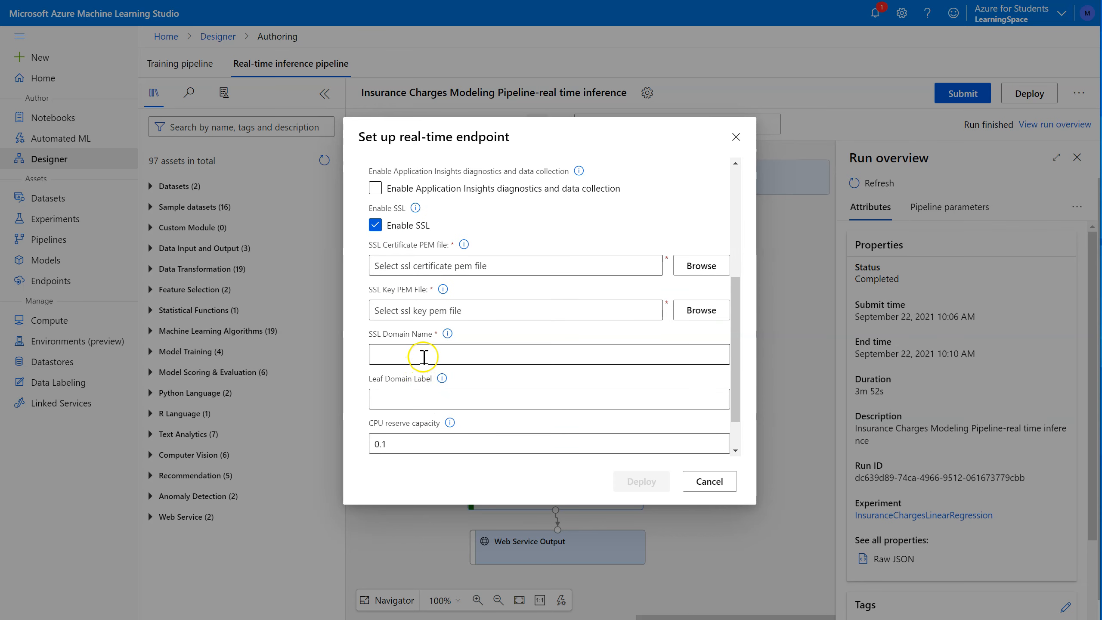
{"action": "scroll", "coordinate": [409, 360], "scroll_direction": "up", "scroll_amount": 5}
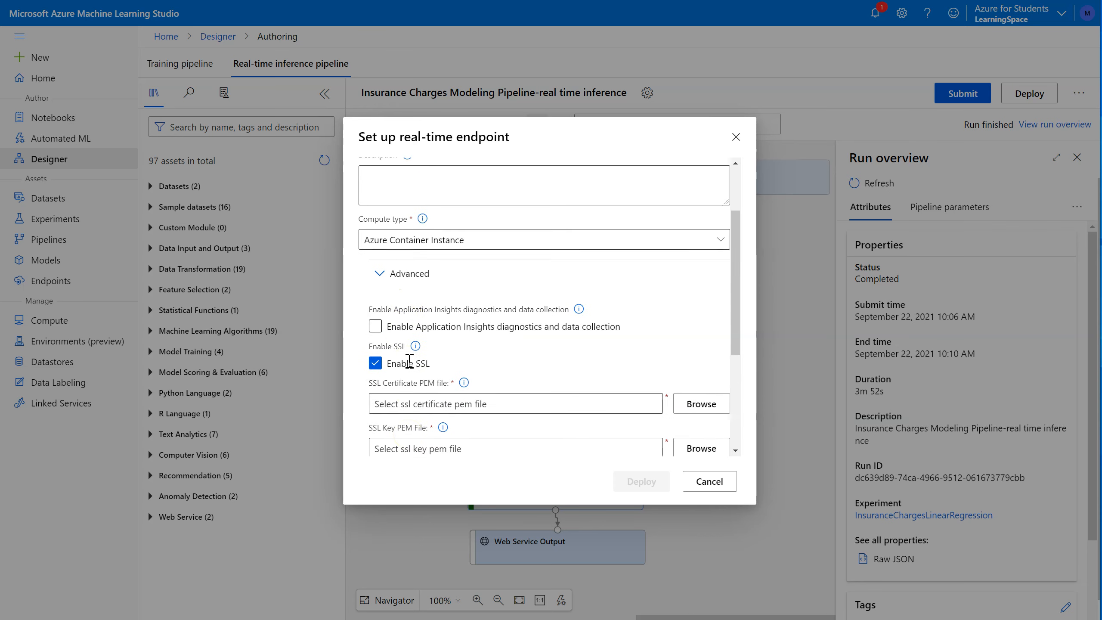
{"action": "left_click", "coordinate": [376, 419]}
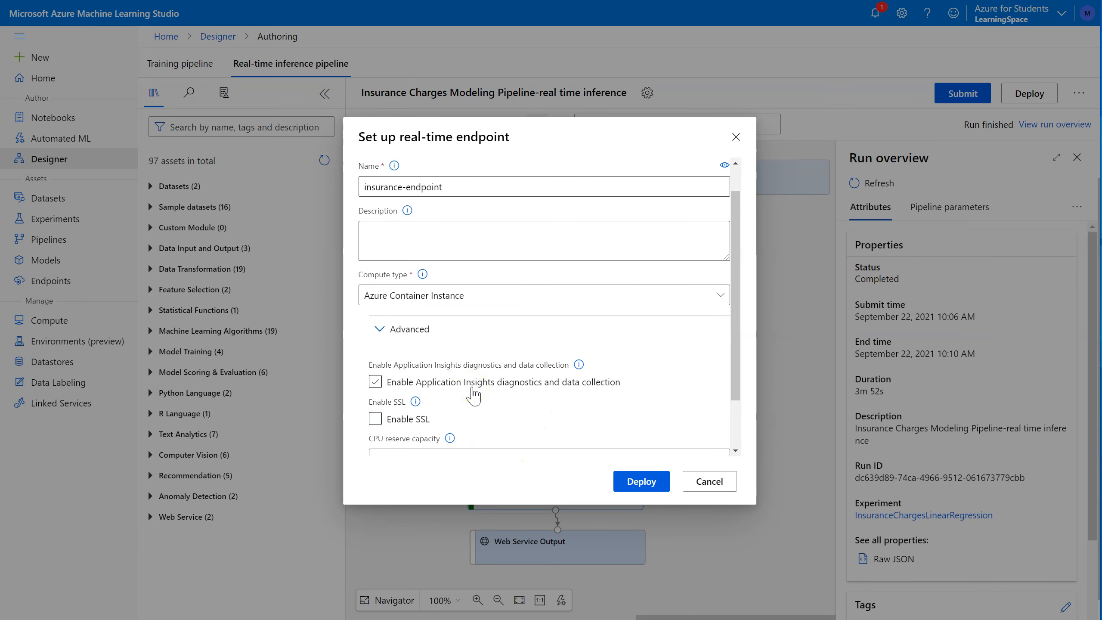
{"action": "scroll", "coordinate": [472, 391], "scroll_direction": "down", "scroll_amount": 2}
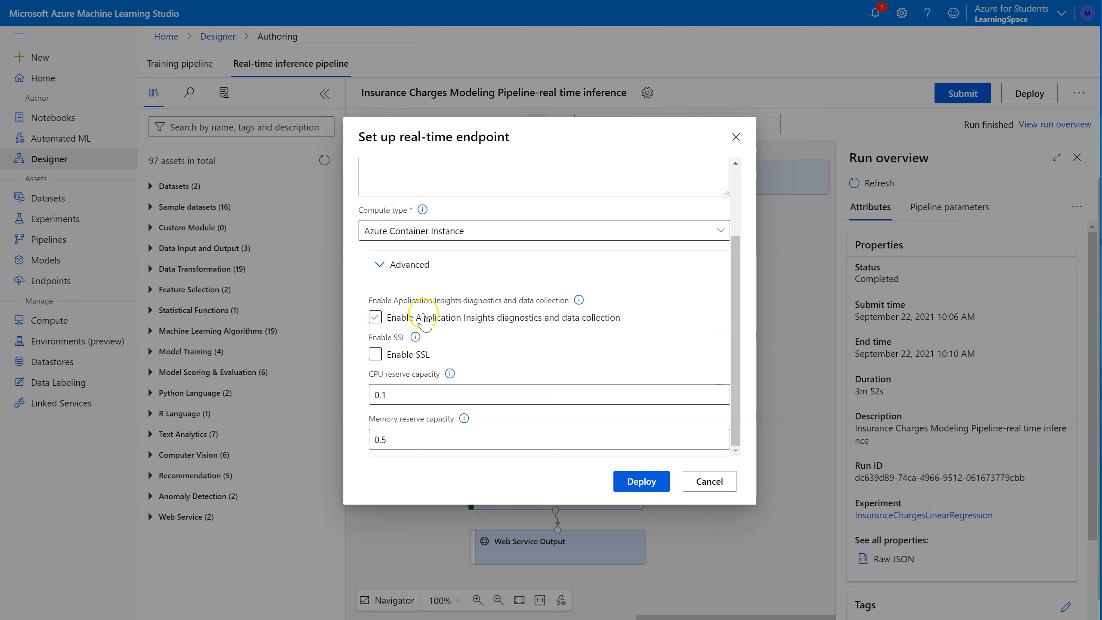
{"action": "left_click", "coordinate": [375, 354]}
{"action": "scroll", "coordinate": [376, 360], "scroll_direction": "down", "scroll_amount": 4}
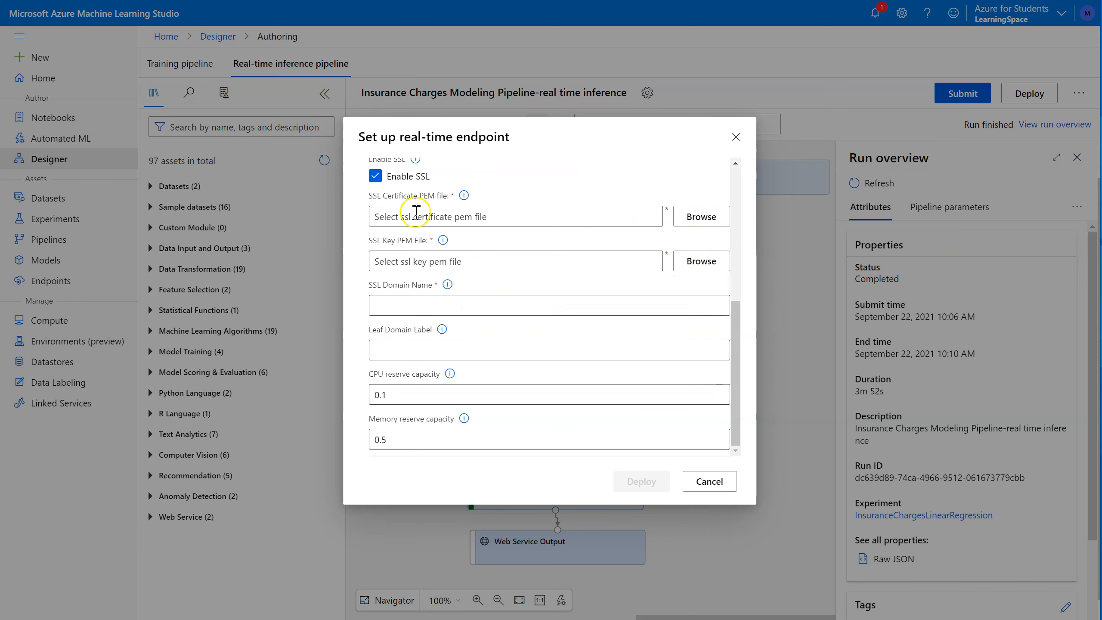
{"action": "left_click", "coordinate": [375, 176]}
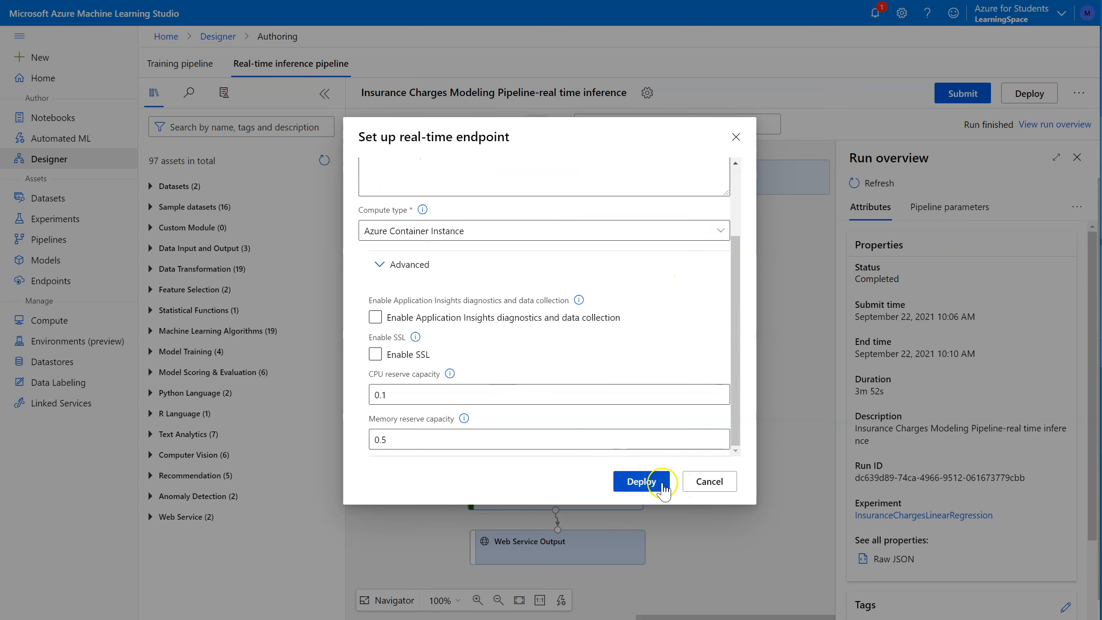
Step: Deploy insurance-endpoint with the chosen container instance settings
{"action": "left_click", "coordinate": [641, 482]}
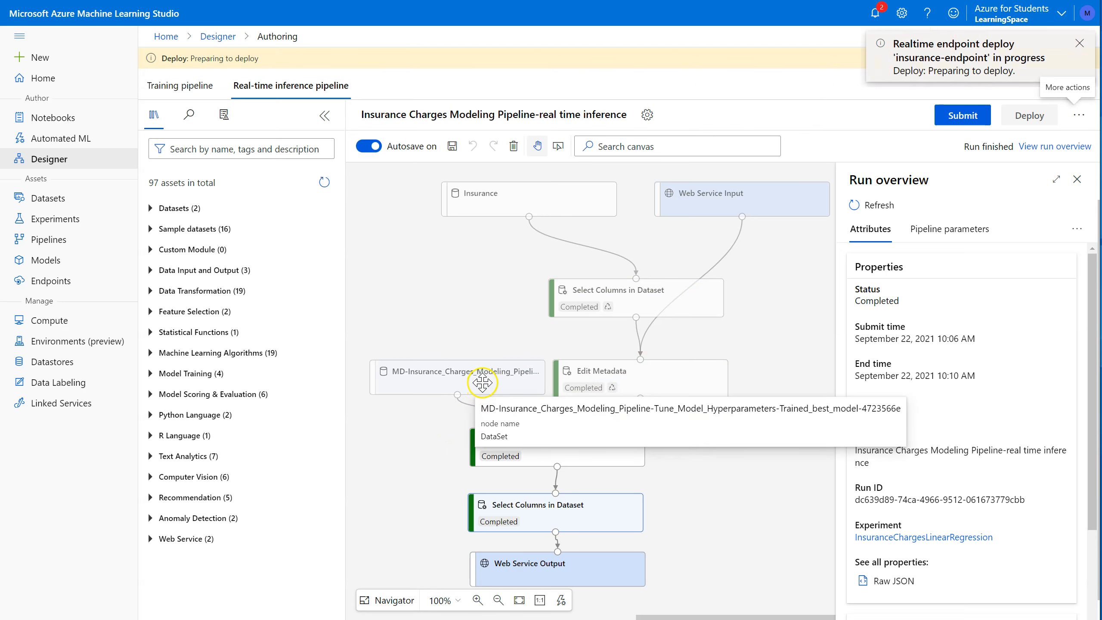
{"action": "left_click", "coordinate": [482, 382]}
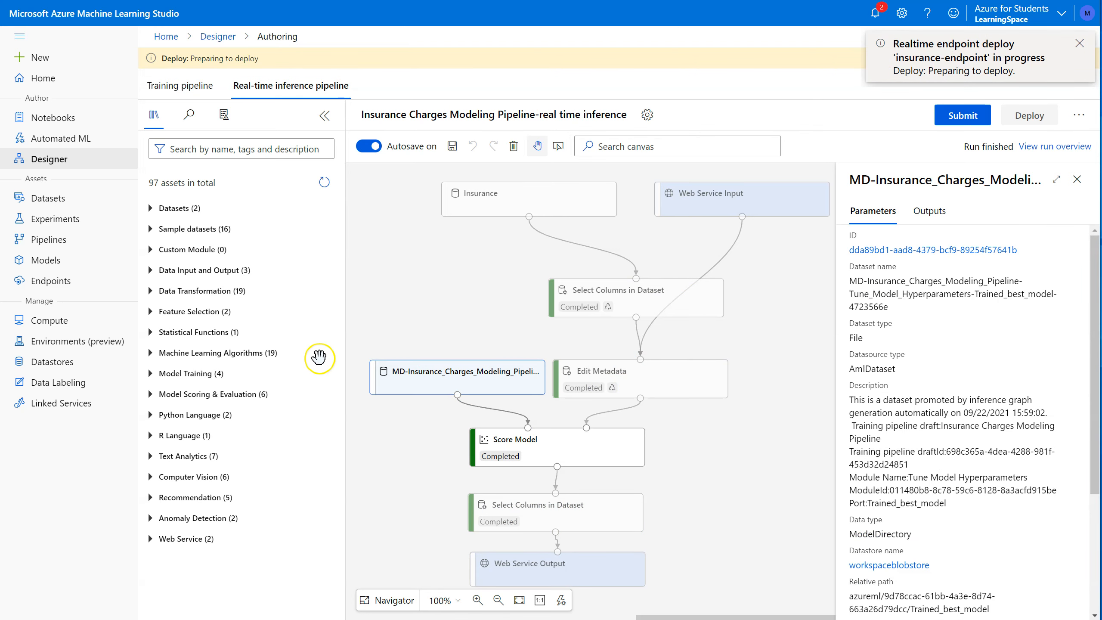
Step: Check the registered model list and open insurance-endpoint's details to examine its REST endpoint
{"action": "left_click", "coordinate": [46, 260]}
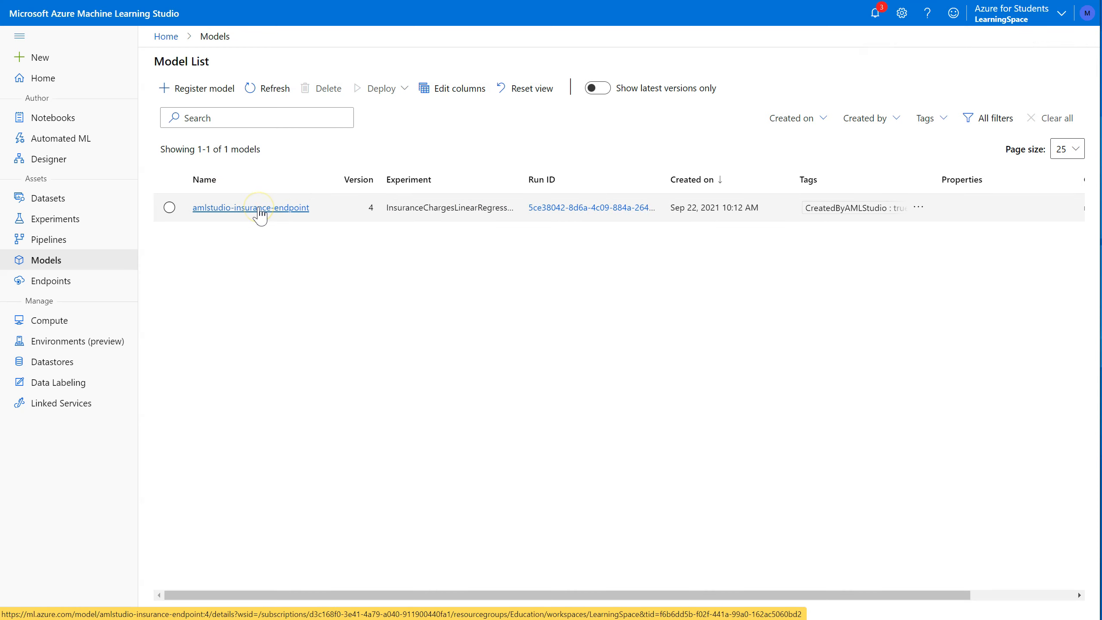
{"action": "left_click", "coordinate": [61, 282]}
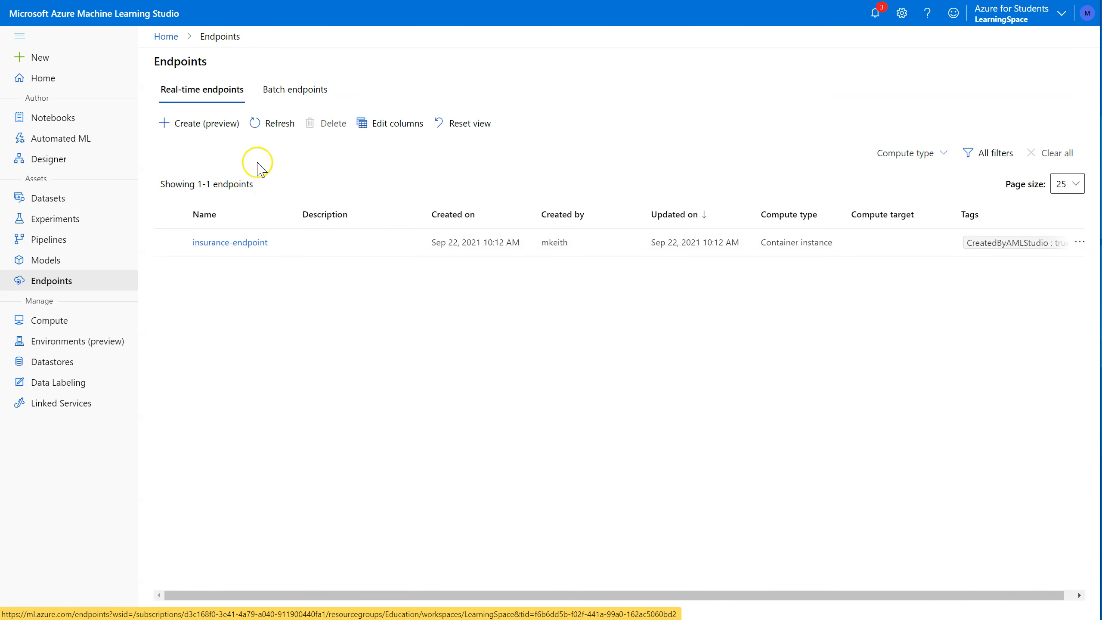
{"action": "left_click", "coordinate": [233, 243]}
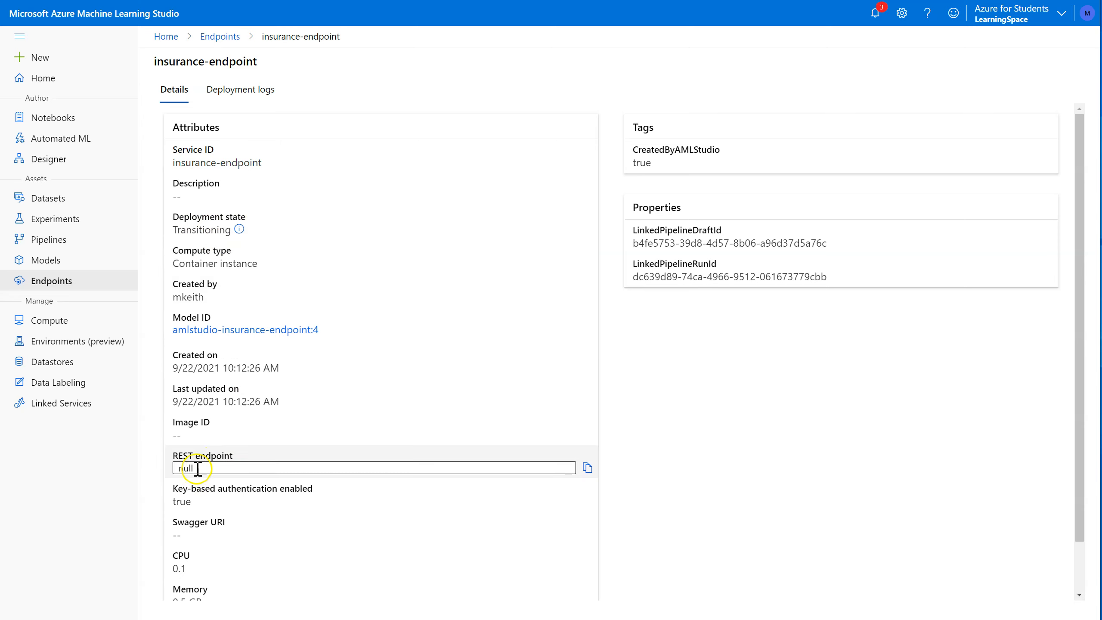
{"action": "left_click_drag", "start_coordinate": [547, 464], "coordinate": [157, 456]}
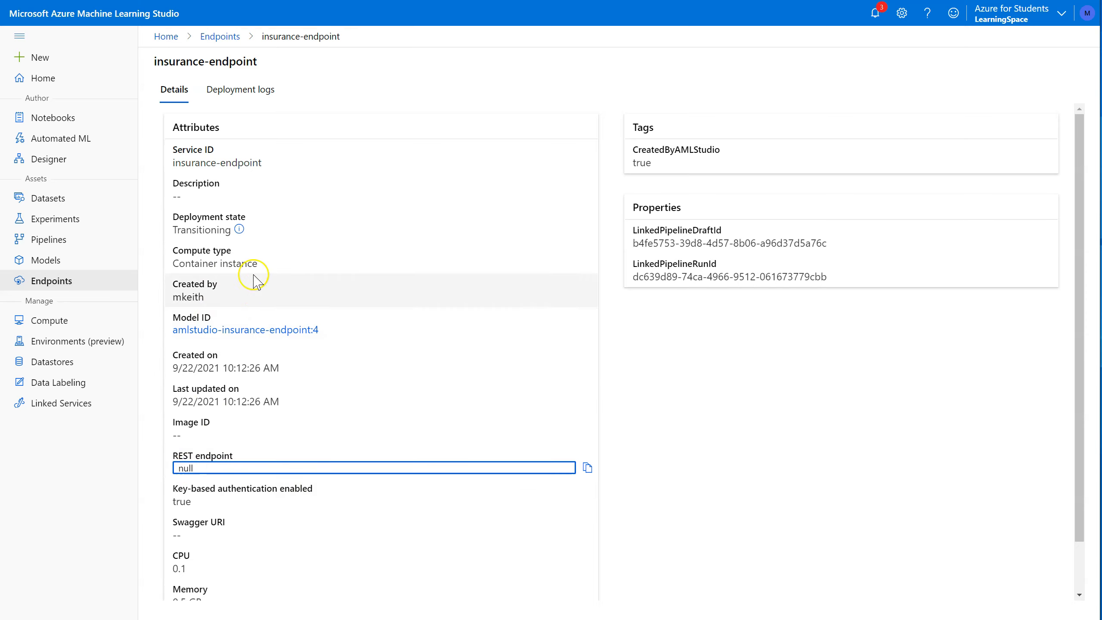
Step: Open the help on the endpoint's deployment state and read the table of web service states
{"action": "left_click", "coordinate": [239, 229]}
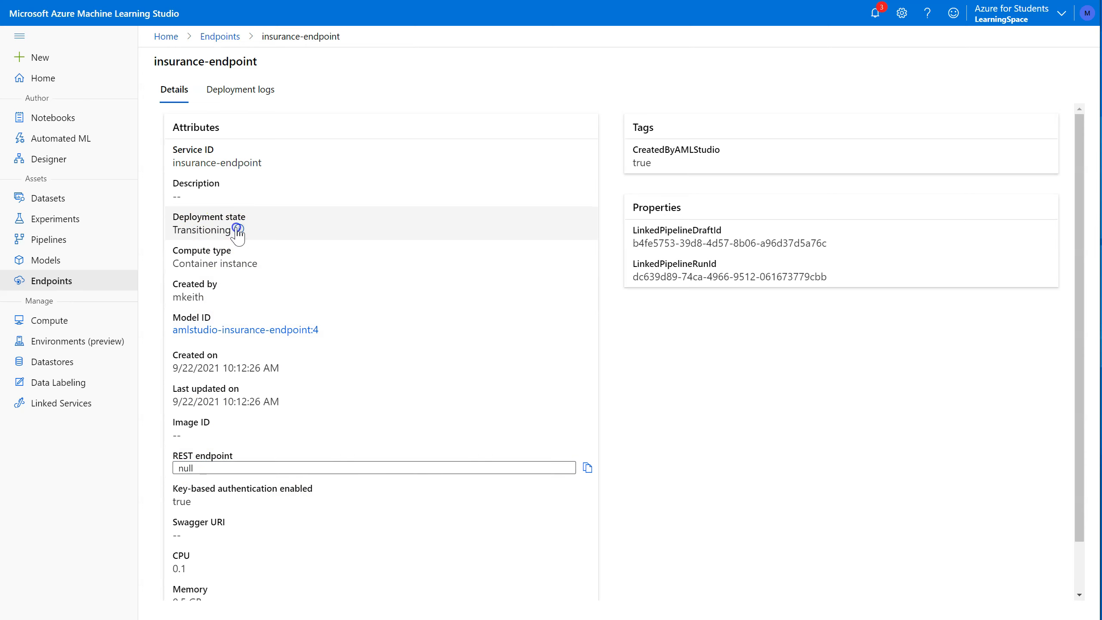
{"action": "left_click", "coordinate": [356, 250]}
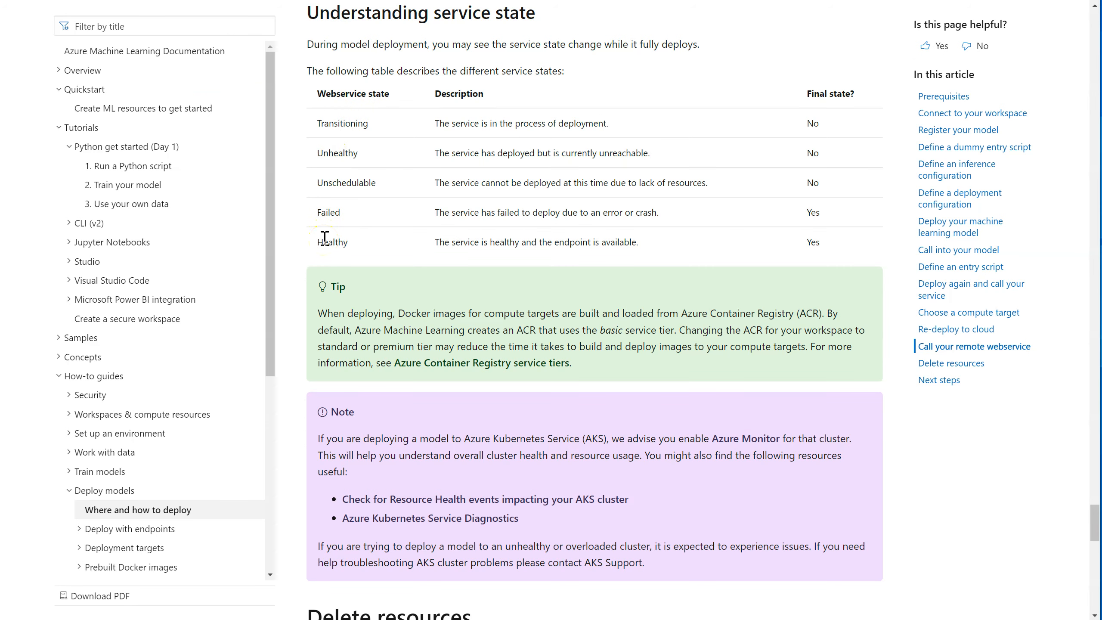
{"action": "left_click_drag", "start_coordinate": [317, 183], "coordinate": [434, 209]}
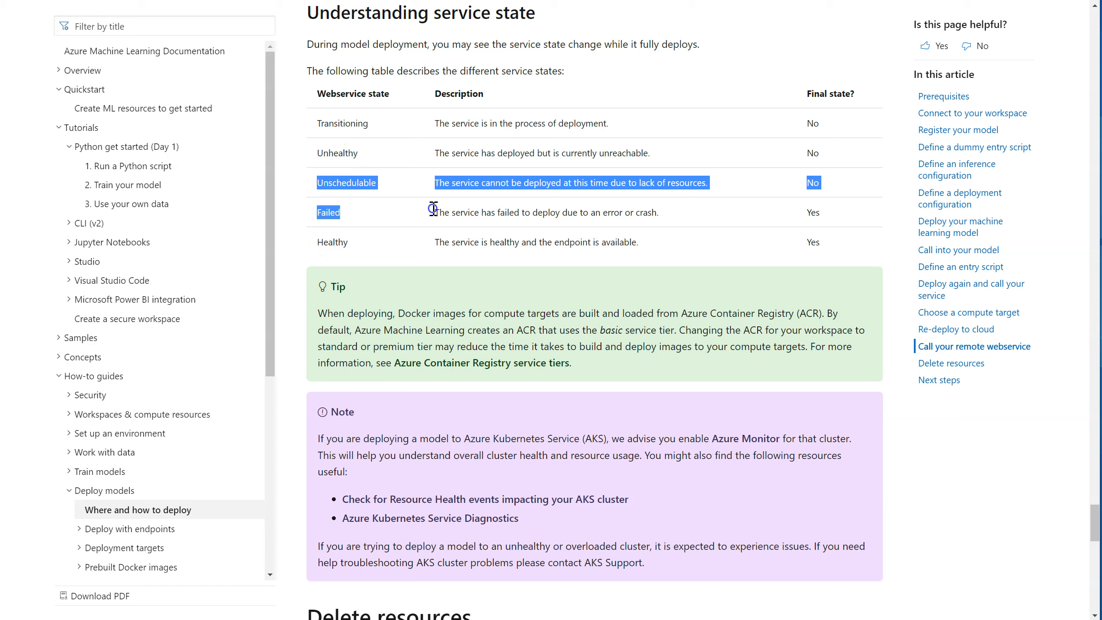
{"action": "left_click", "coordinate": [386, 210]}
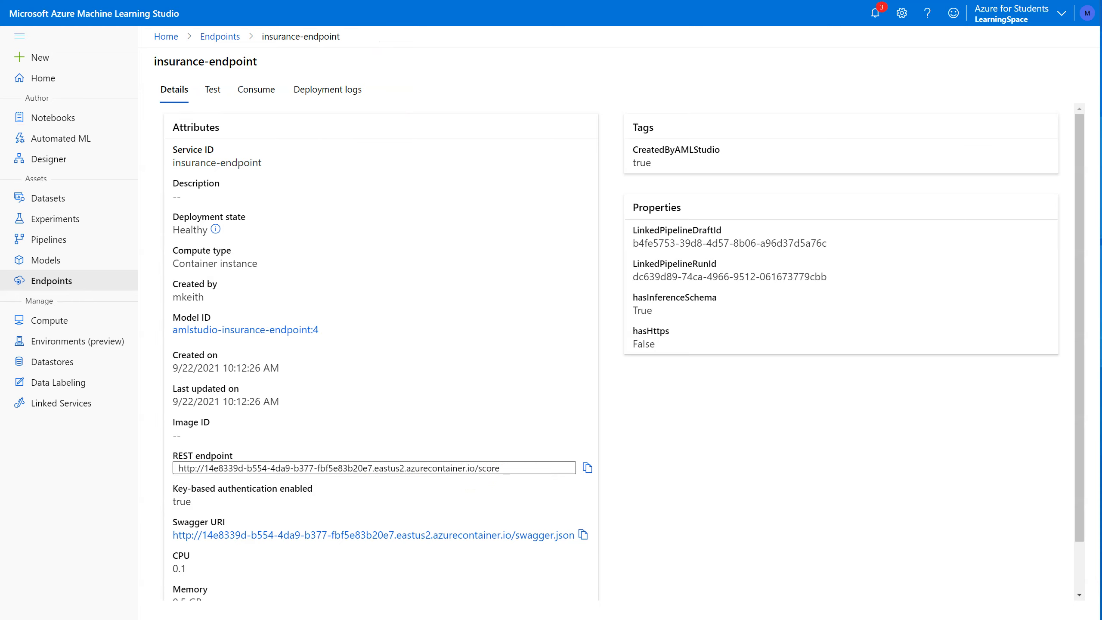
Step: Look up Postman in a new browser tab, and bring up the Postman desktop app in an enlarged window
{"action": "key", "text": "ctrl+t"}
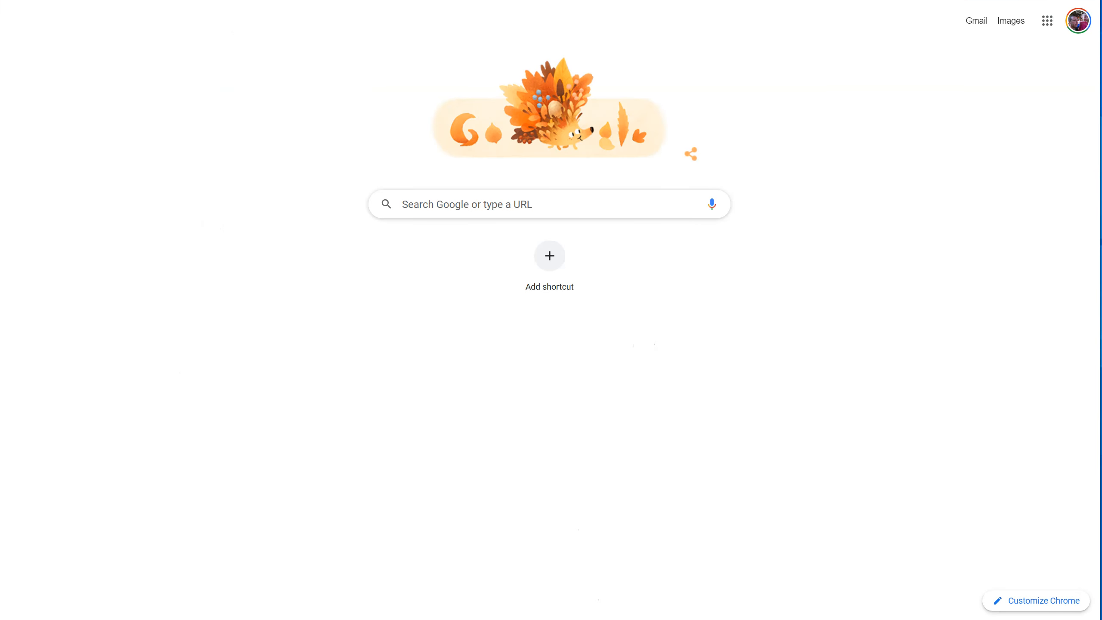
{"action": "type", "text": "post"}
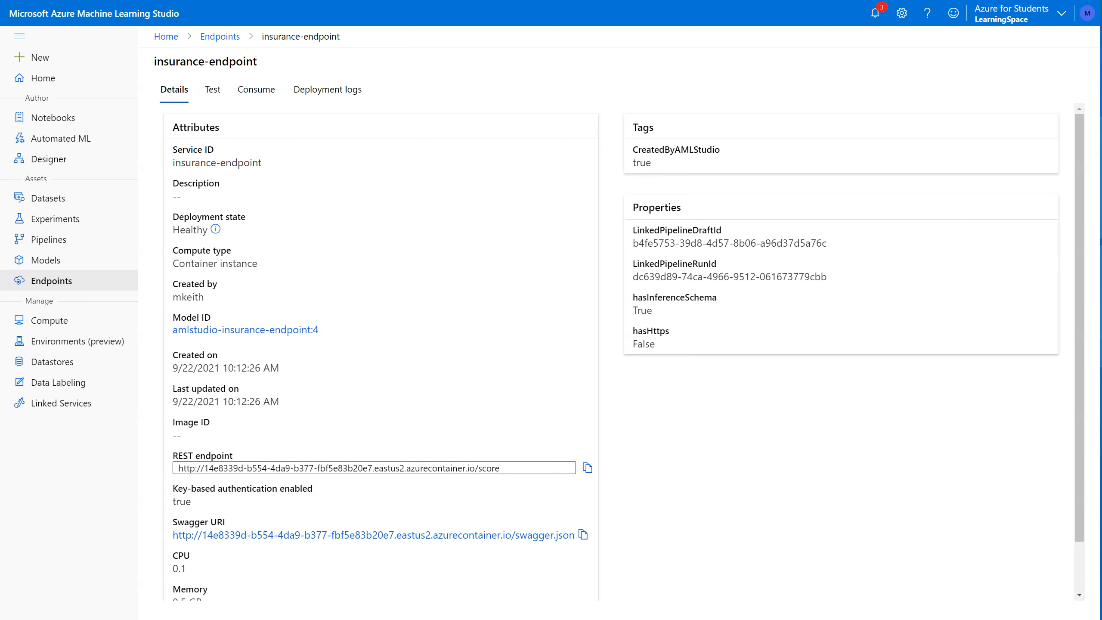
{"action": "left_click_drag", "start_coordinate": [584, 617], "coordinate": [589, 17]}
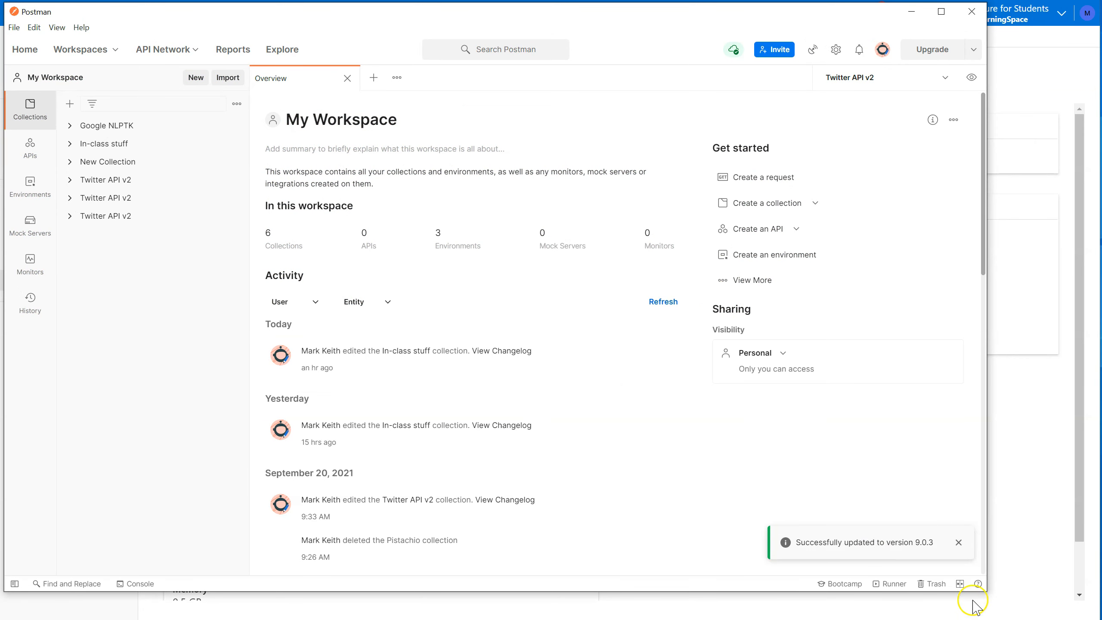
{"action": "left_click_drag", "start_coordinate": [982, 590], "coordinate": [1091, 616]}
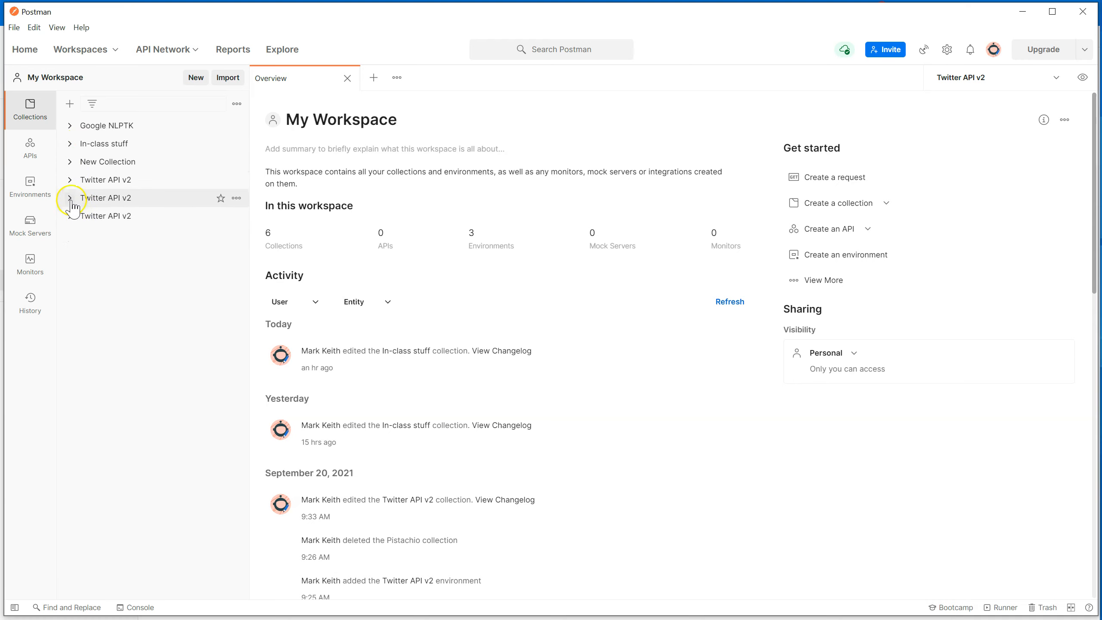
Step: Open the In-class stuff collection and create a new untitled request
{"action": "left_click", "coordinate": [71, 144]}
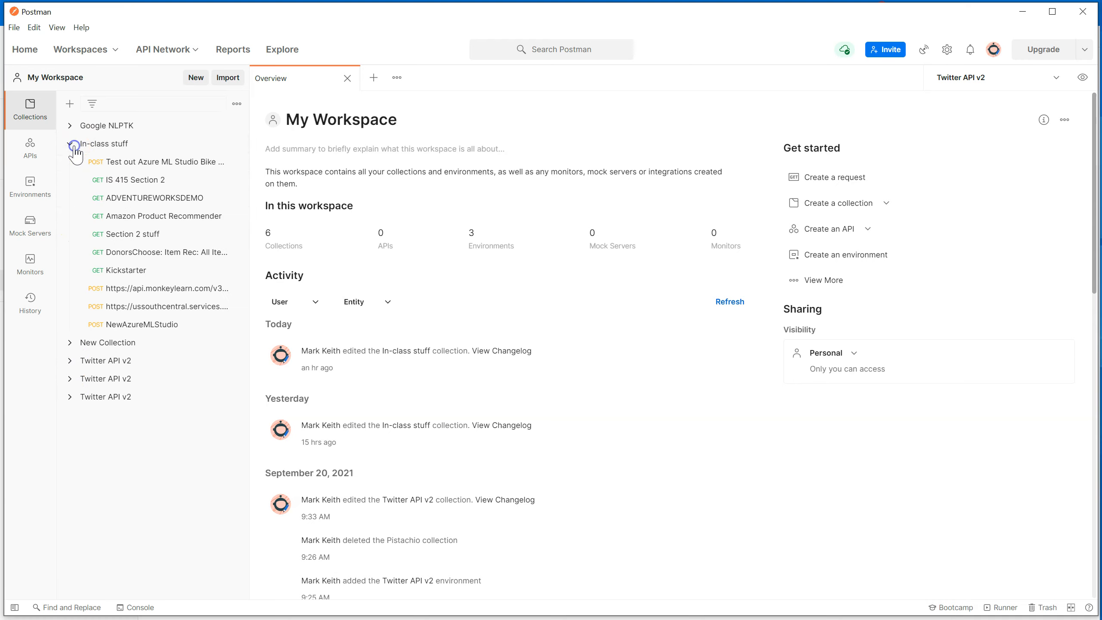
{"action": "left_click", "coordinate": [115, 147]}
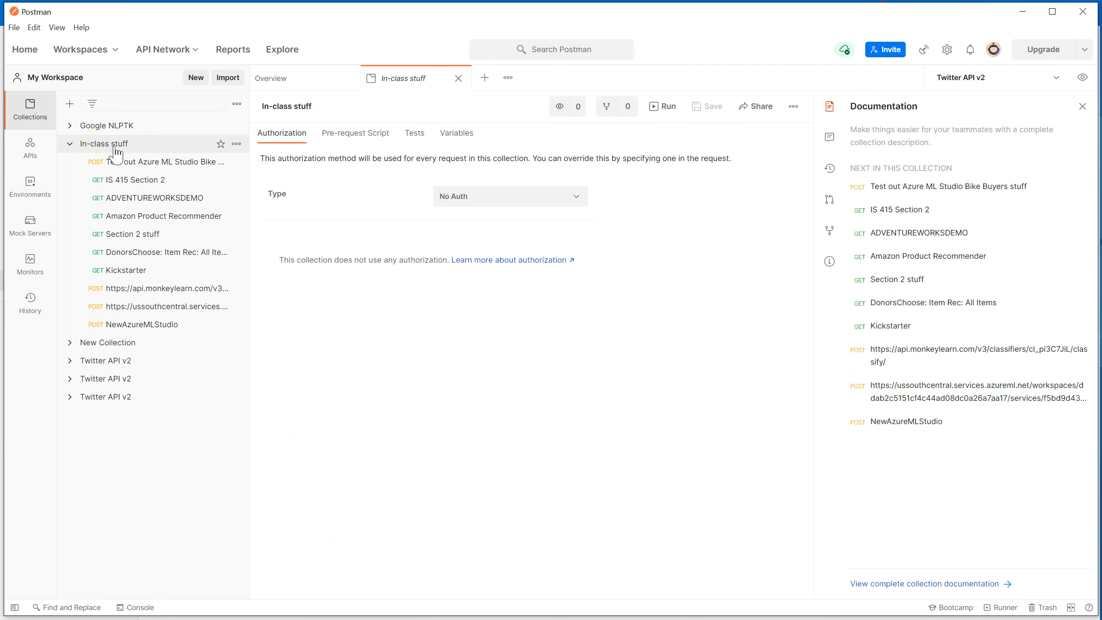
{"action": "left_click", "coordinate": [490, 79]}
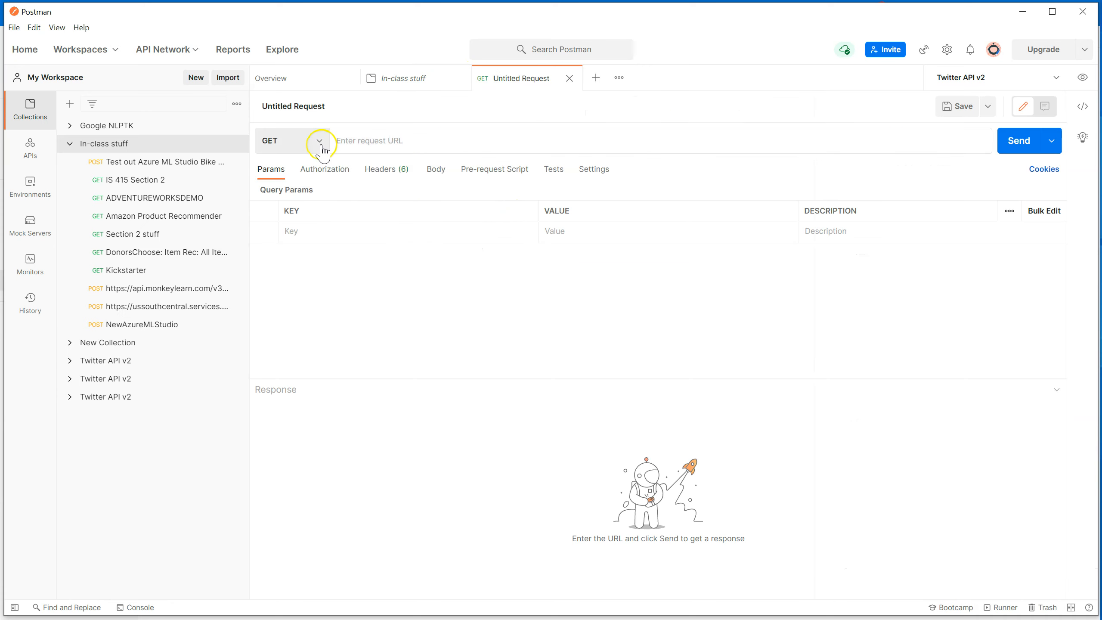
{"action": "left_click", "coordinate": [321, 143]}
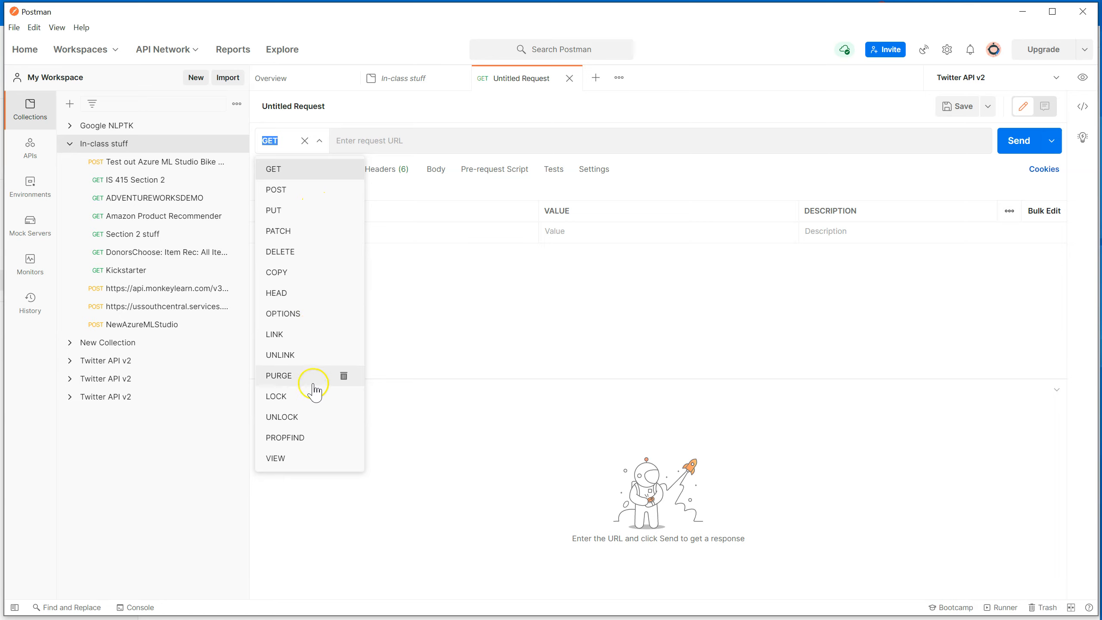
{"action": "left_click", "coordinate": [411, 139]}
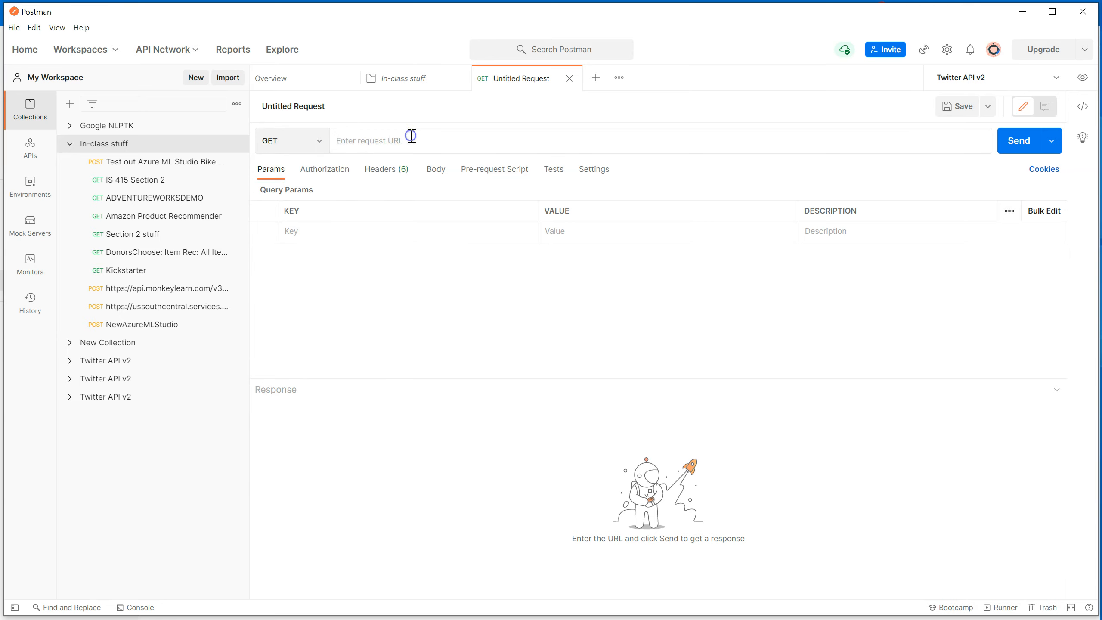
Step: Copy insurance-endpoint's REST endpoint URL from Azure Machine Learning Studio into the new Postman request's URL and set its method to POST
{"action": "left_click", "coordinate": [386, 126]}
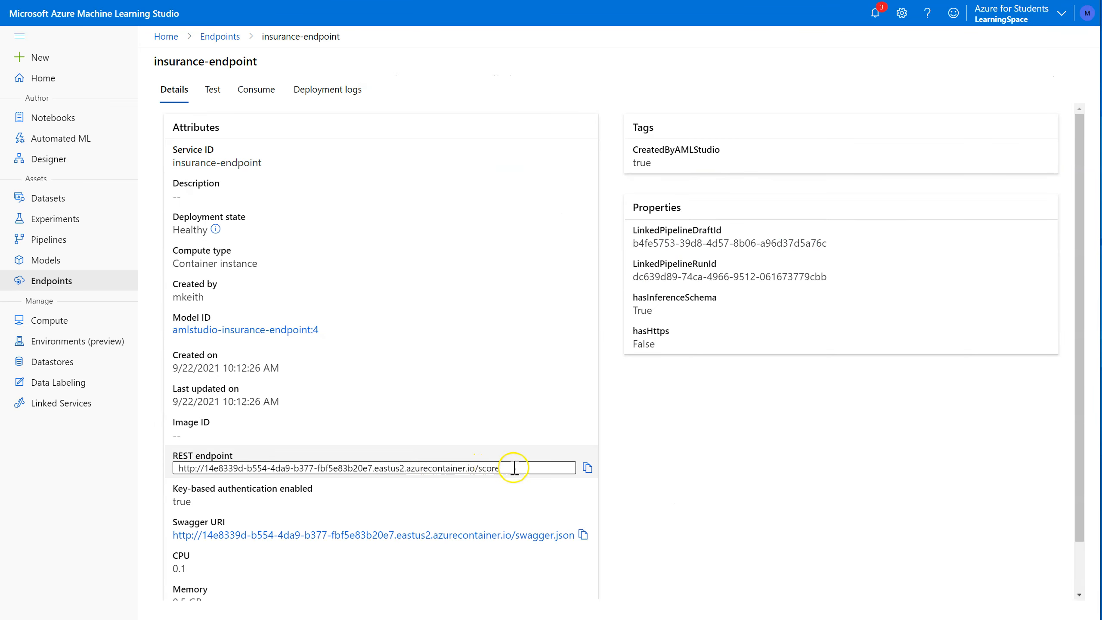
{"action": "left_click_drag", "start_coordinate": [516, 468], "coordinate": [142, 437]}
{"action": "key", "text": "ctrl+c"}
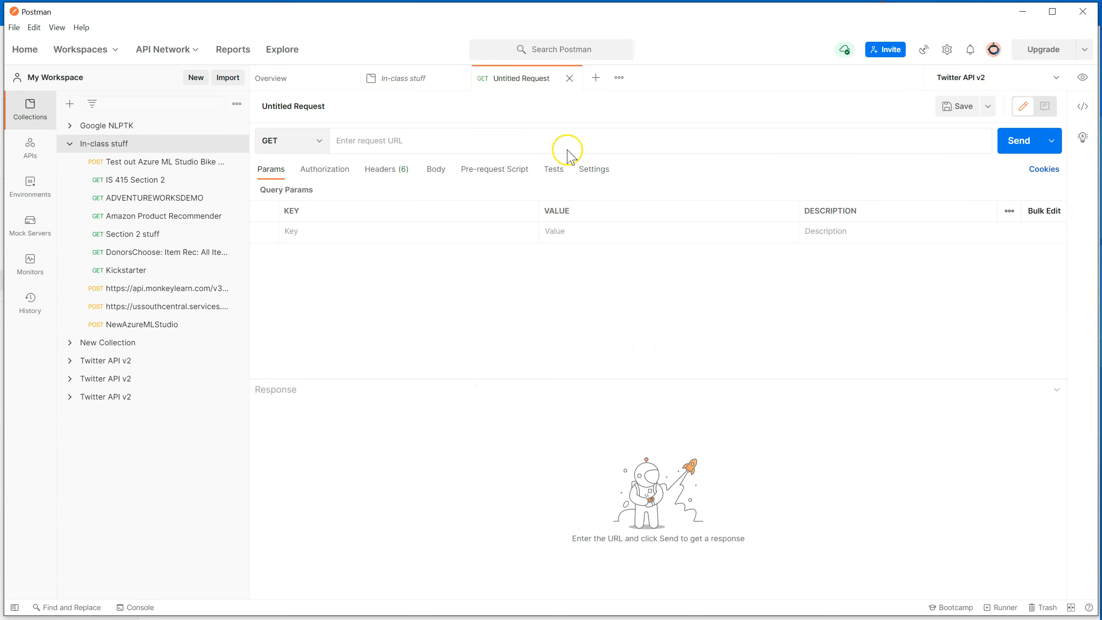
{"action": "left_click", "coordinate": [567, 144]}
{"action": "key", "text": "ctrl+v"}
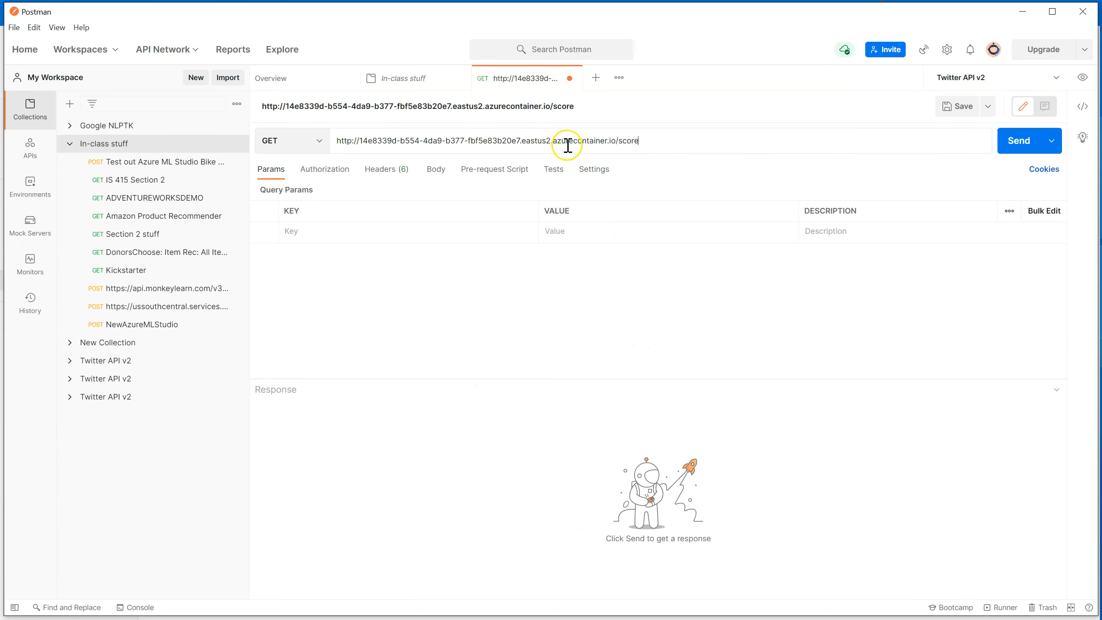
{"action": "left_click", "coordinate": [317, 144]}
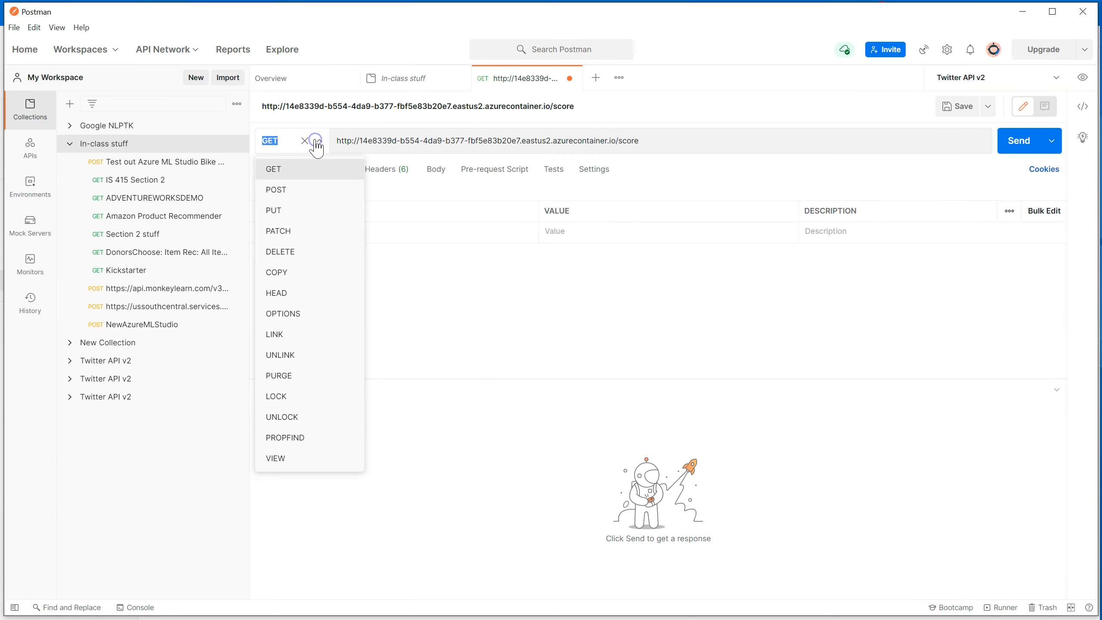
{"action": "left_click", "coordinate": [300, 192]}
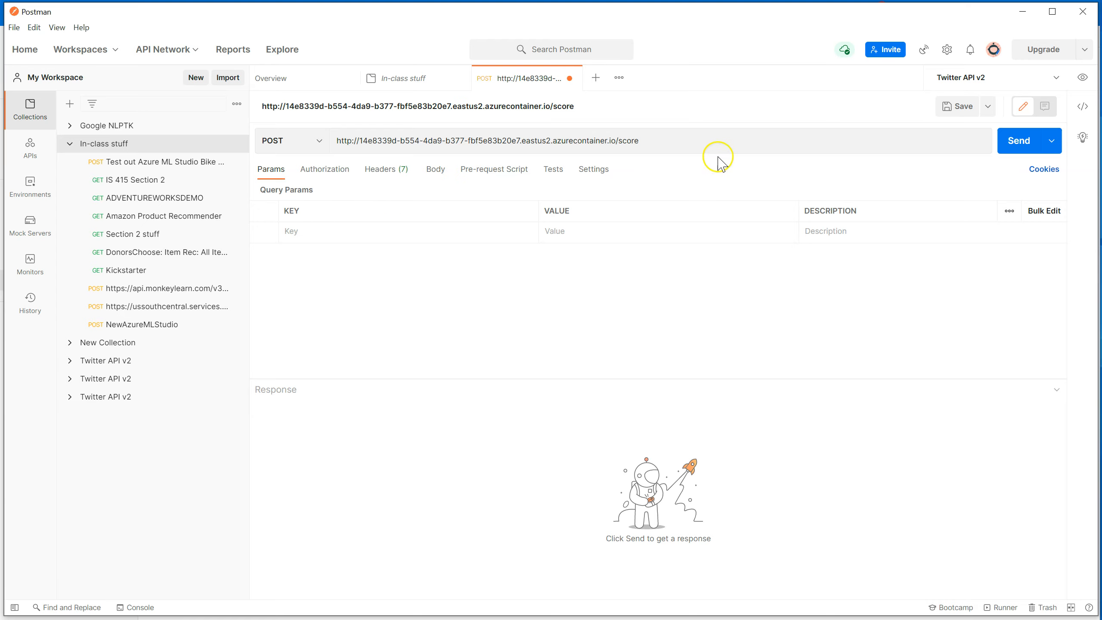
{"action": "left_click", "coordinate": [697, 142]}
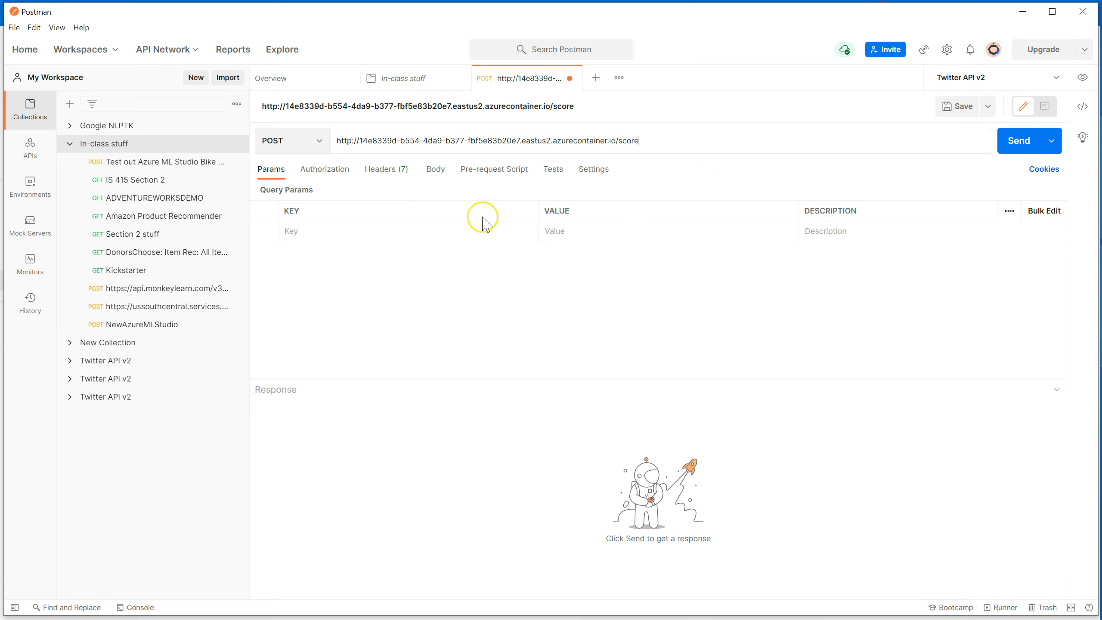
Step: Look over the request's authorization settings and headers, and hide the auto-generated headers
{"action": "left_click", "coordinate": [336, 175]}
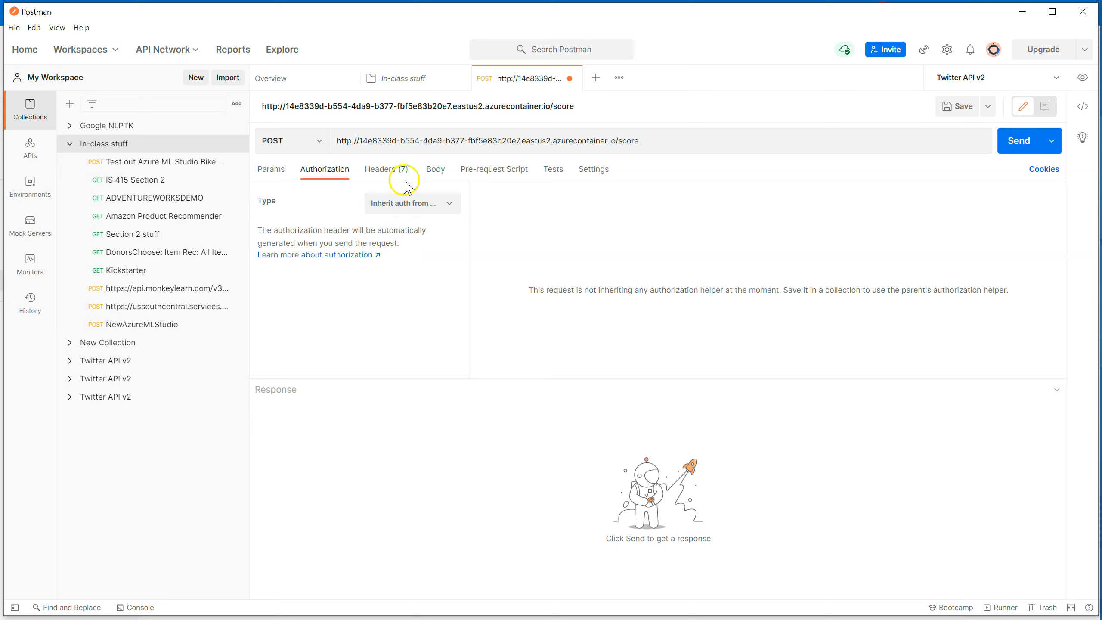
{"action": "left_click", "coordinate": [395, 170]}
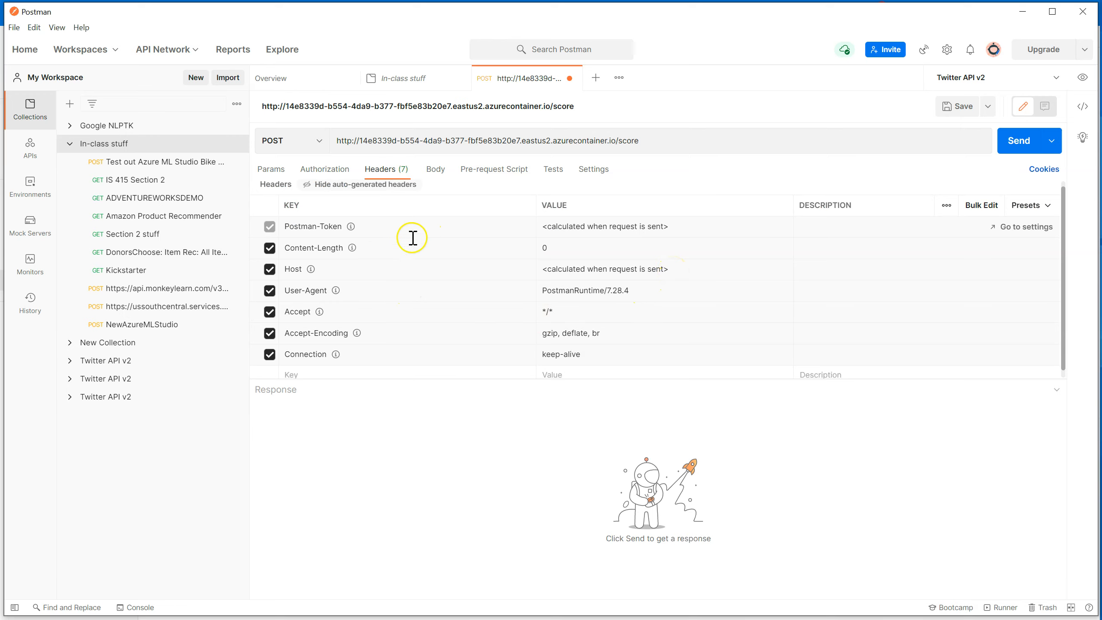
{"action": "left_click", "coordinate": [330, 185]}
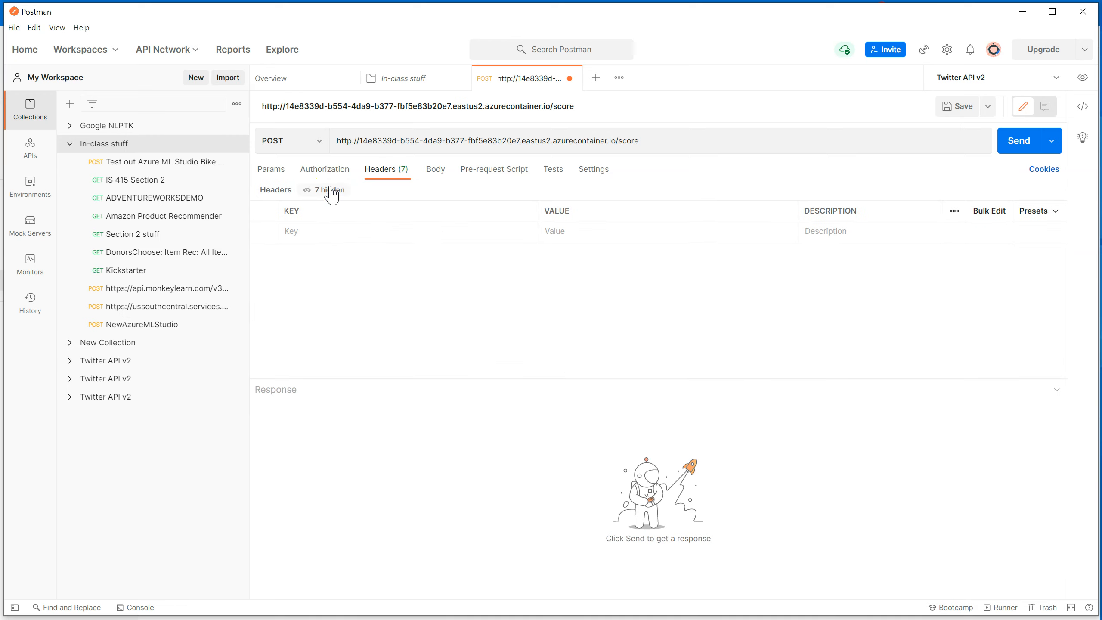
{"action": "left_click", "coordinate": [323, 191]}
{"action": "left_click", "coordinate": [337, 189]}
Step: Add a Content-Type header with the value application/json to the request
{"action": "left_click", "coordinate": [330, 228]}
{"action": "type", "text": "Content"}
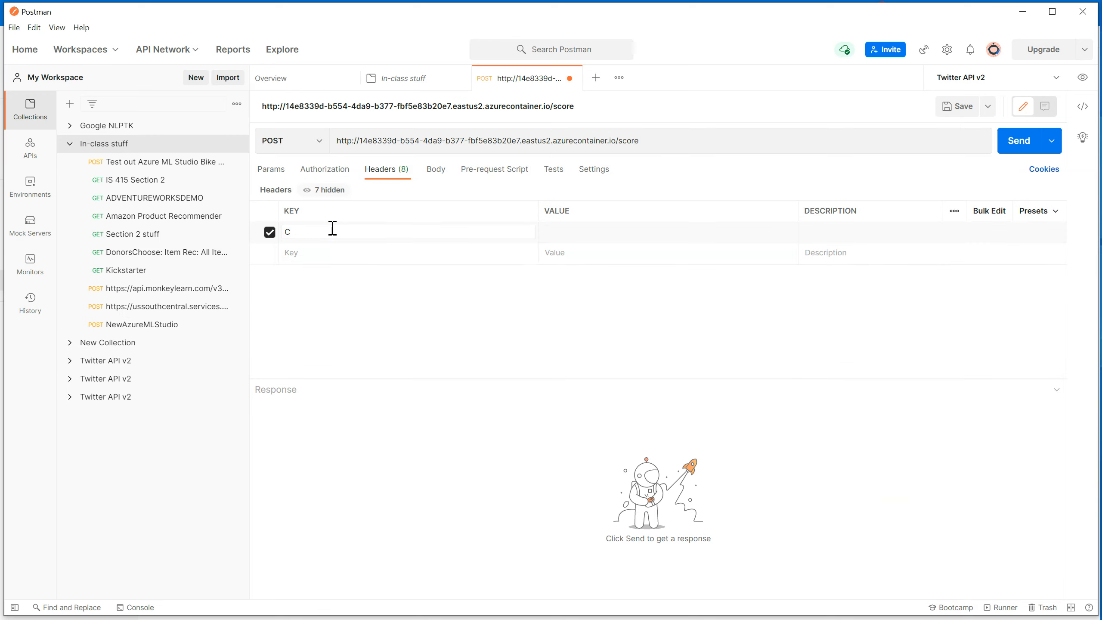
{"action": "key", "text": "Down"}
{"action": "key", "text": "Down"}
{"action": "key", "text": "Down"}
{"action": "key", "text": "Down"}
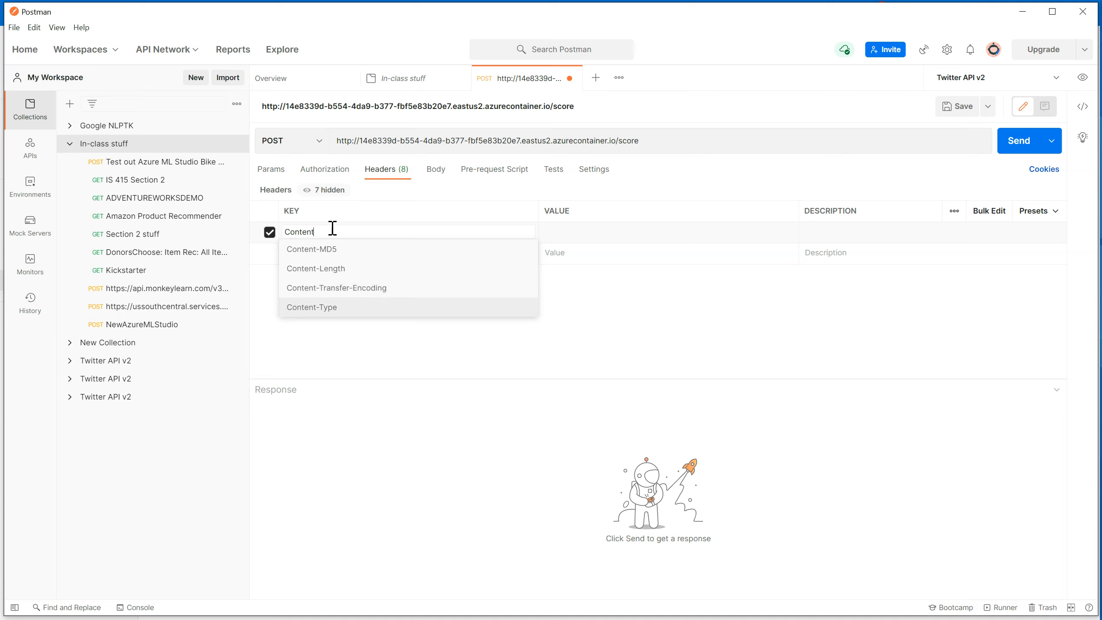
{"action": "key", "text": "Return"}
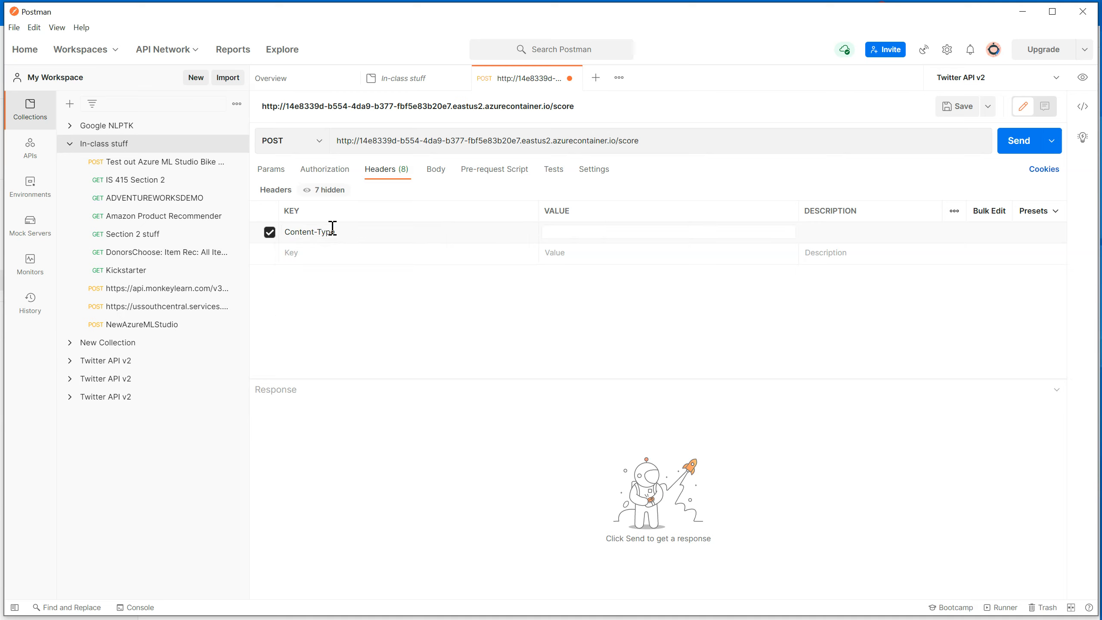
{"action": "type", "text": "app"}
{"action": "key", "text": "Down"}
{"action": "key", "text": "Down"}
{"action": "key", "text": "Down"}
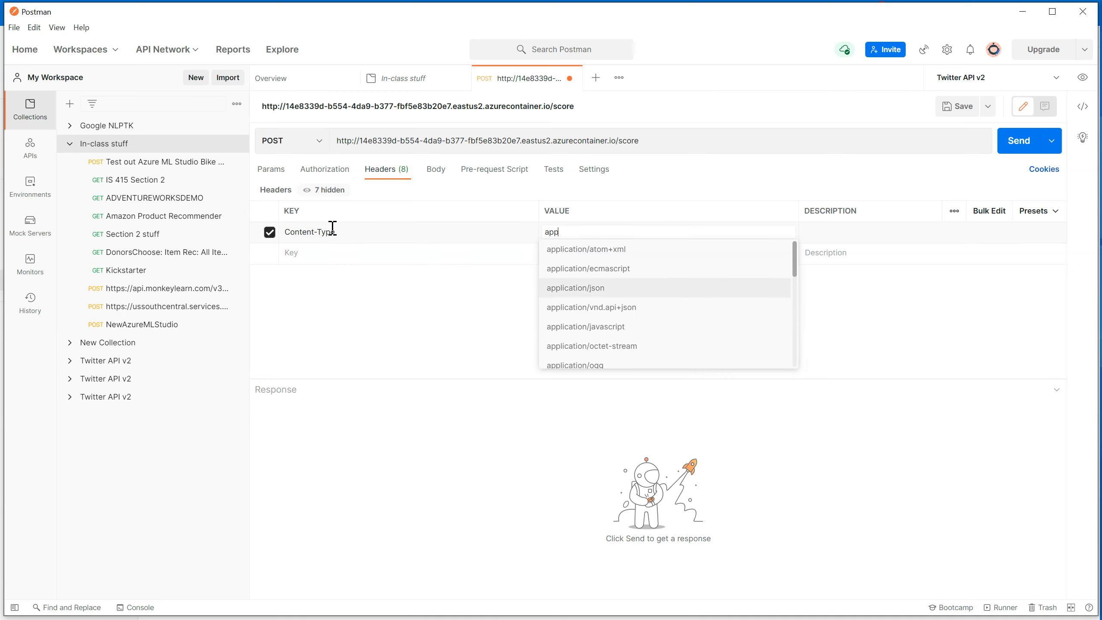
{"action": "key", "text": "Return"}
Step: Add an Authorization header with the value prefix Bearer to the request
{"action": "key", "text": "Tab"}
{"action": "type", "text": "Au"}
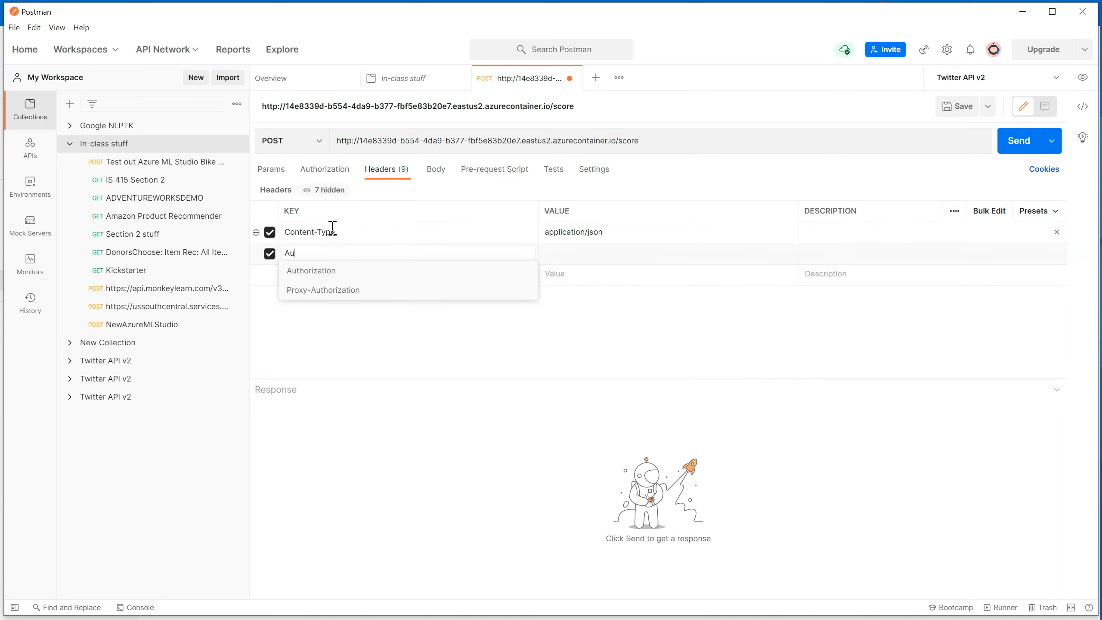
{"action": "key", "text": "Tab"}
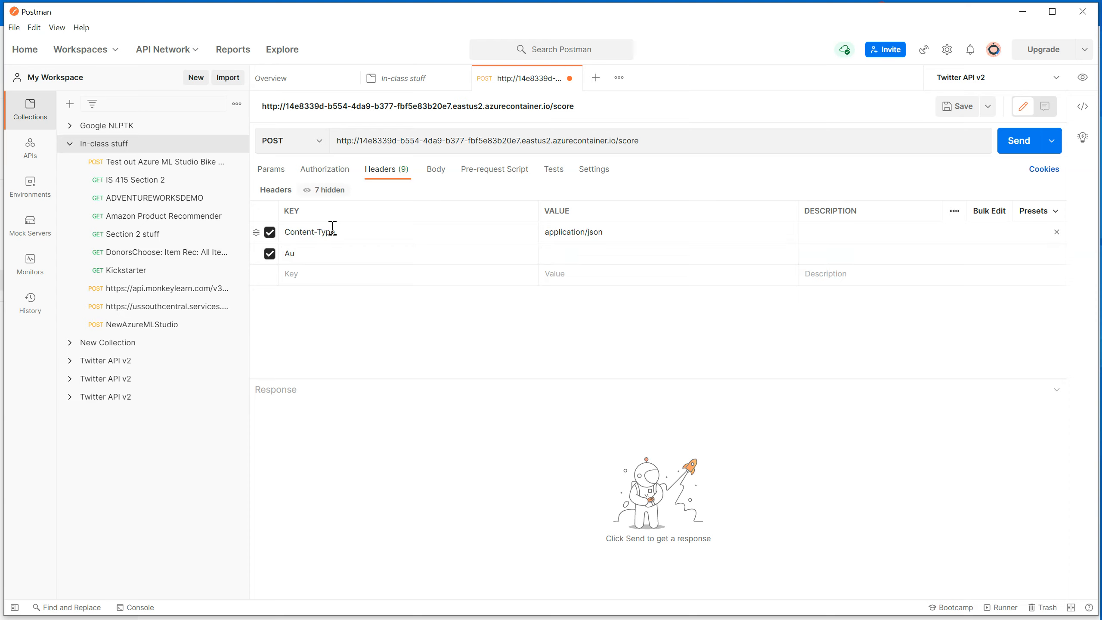
{"action": "left_click", "coordinate": [312, 256]}
{"action": "type", "text": "th"}
{"action": "key", "text": "Down"}
{"action": "key", "text": "Return"}
{"action": "type", "text": "Ber"}
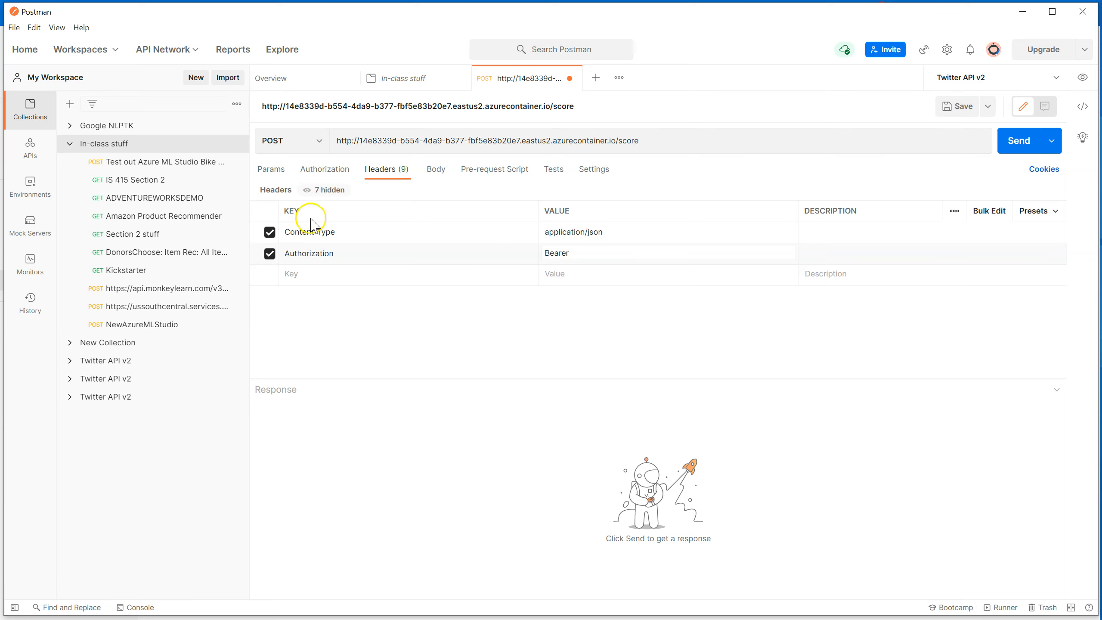
Step: Copy insurance-endpoint's primary key from its consumption info in Azure Machine Learning Studio and paste it after Bearer in Postman's Authorization header
{"action": "key", "text": "alt+Tab"}
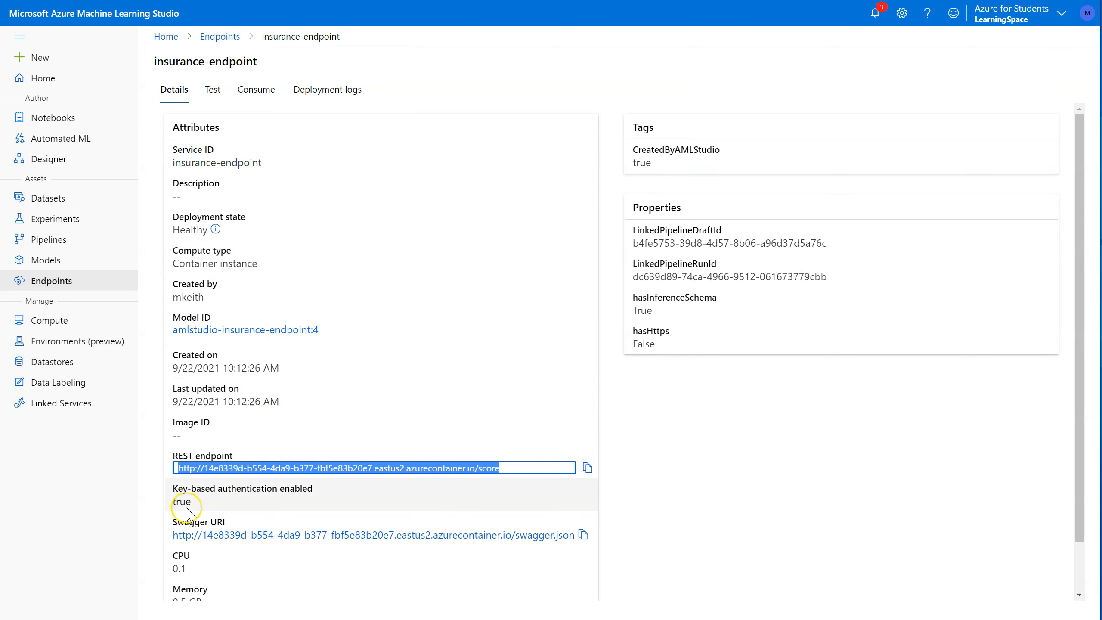
{"action": "scroll", "coordinate": [216, 505], "scroll_direction": "down", "scroll_amount": 2}
{"action": "scroll", "coordinate": [216, 507], "scroll_direction": "up", "scroll_amount": 2}
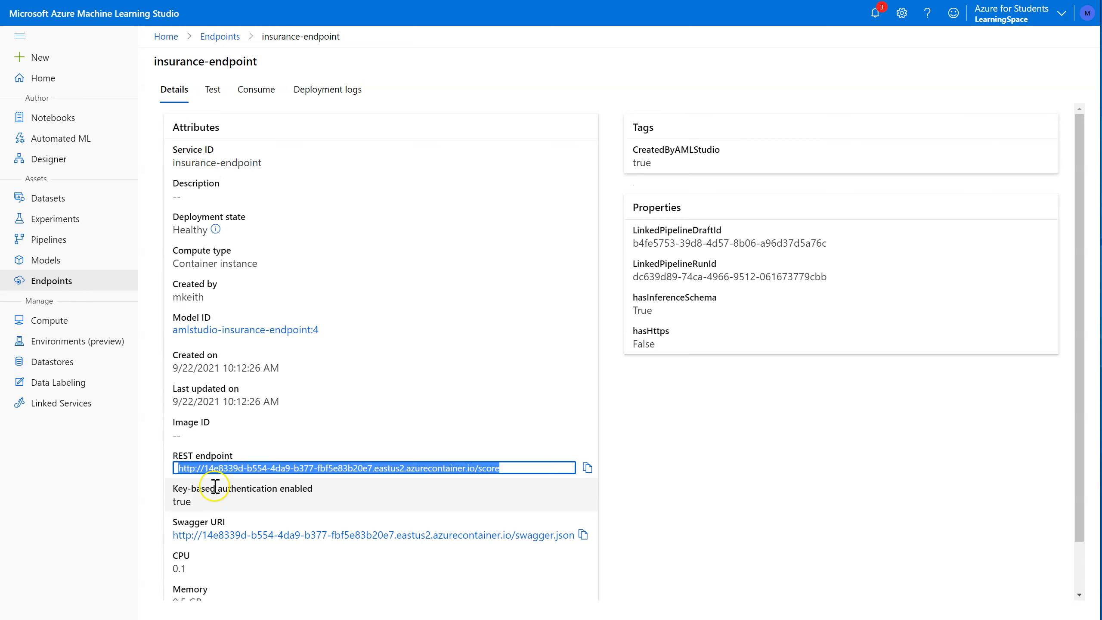
{"action": "left_click", "coordinate": [212, 92]}
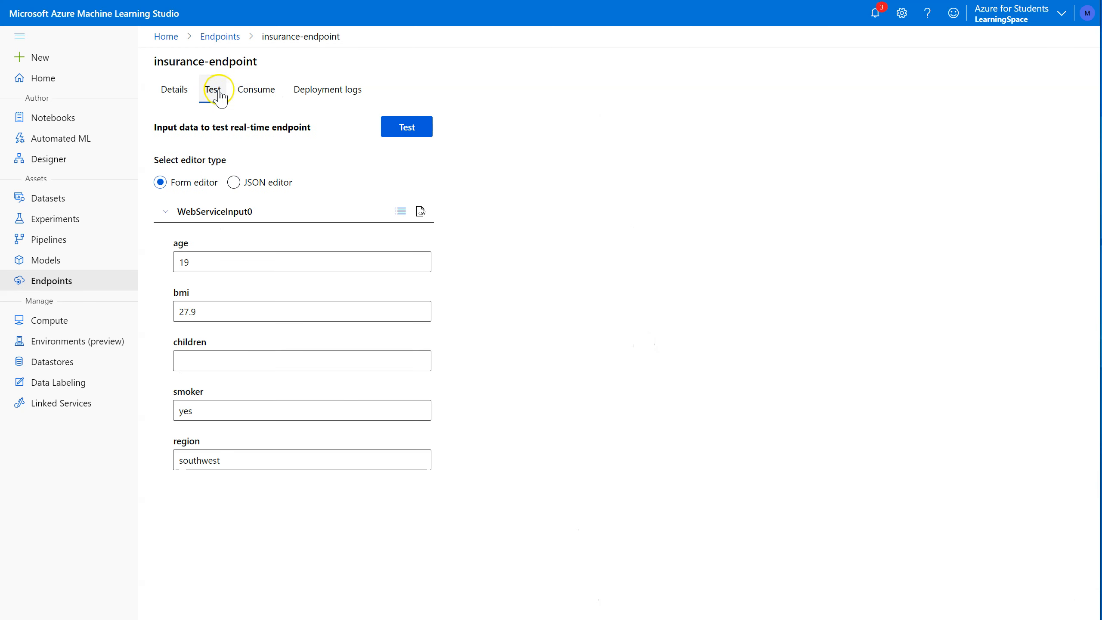
{"action": "left_click", "coordinate": [263, 92]}
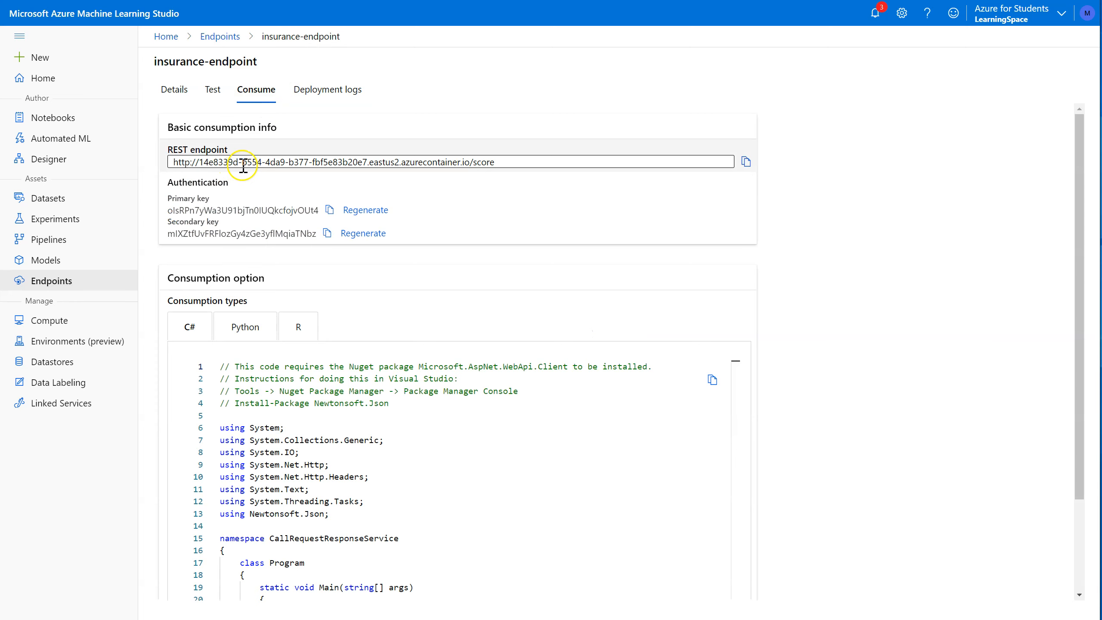
{"action": "double_click", "coordinate": [288, 210]}
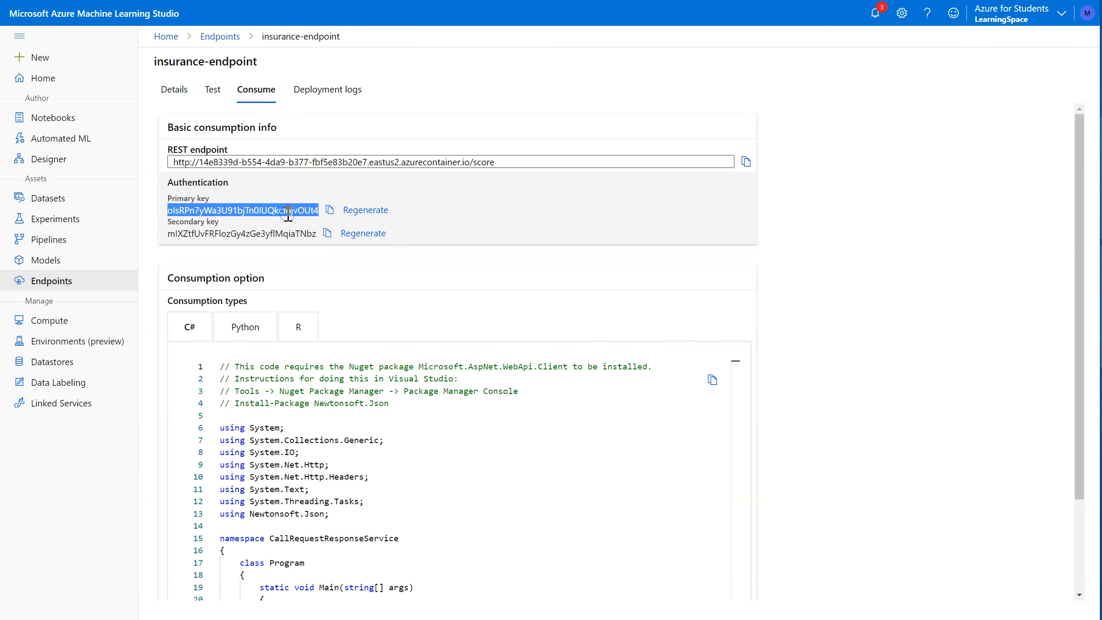
{"action": "key", "text": "alt+Tab"}
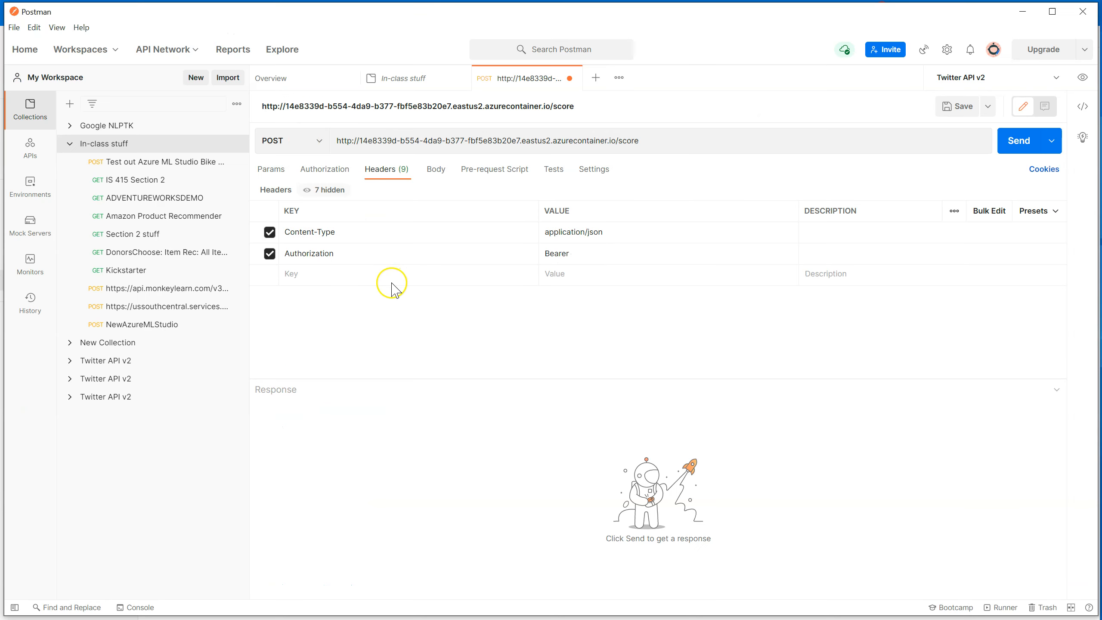
{"action": "left_click", "coordinate": [622, 254]}
{"action": "key", "text": "ctrl+v"}
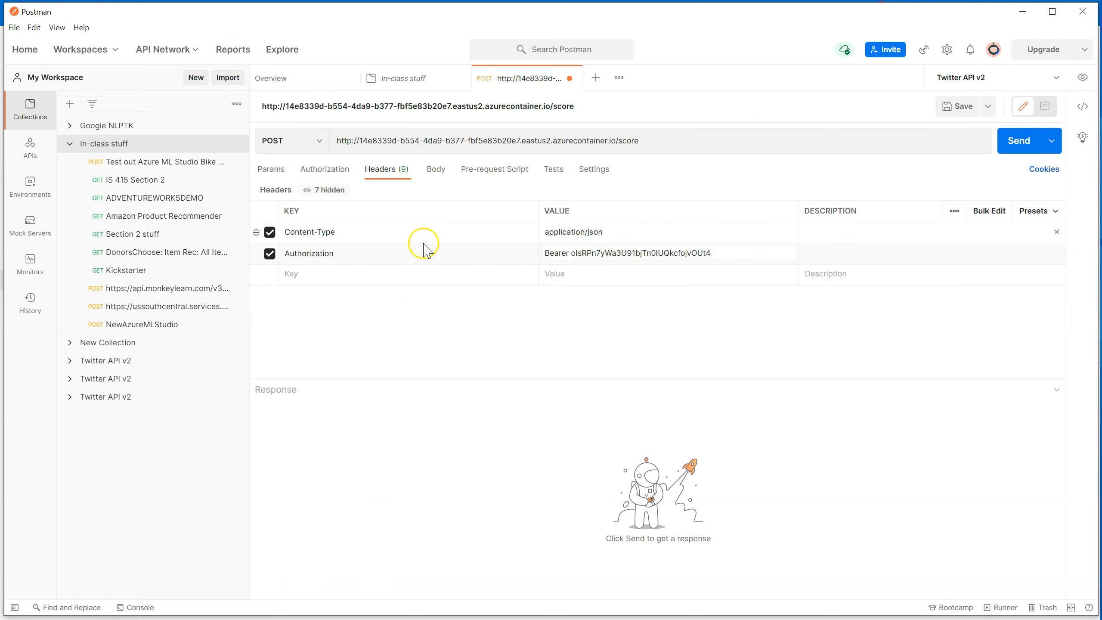
Step: Set the request body to raw with the JSON format
{"action": "left_click", "coordinate": [438, 168]}
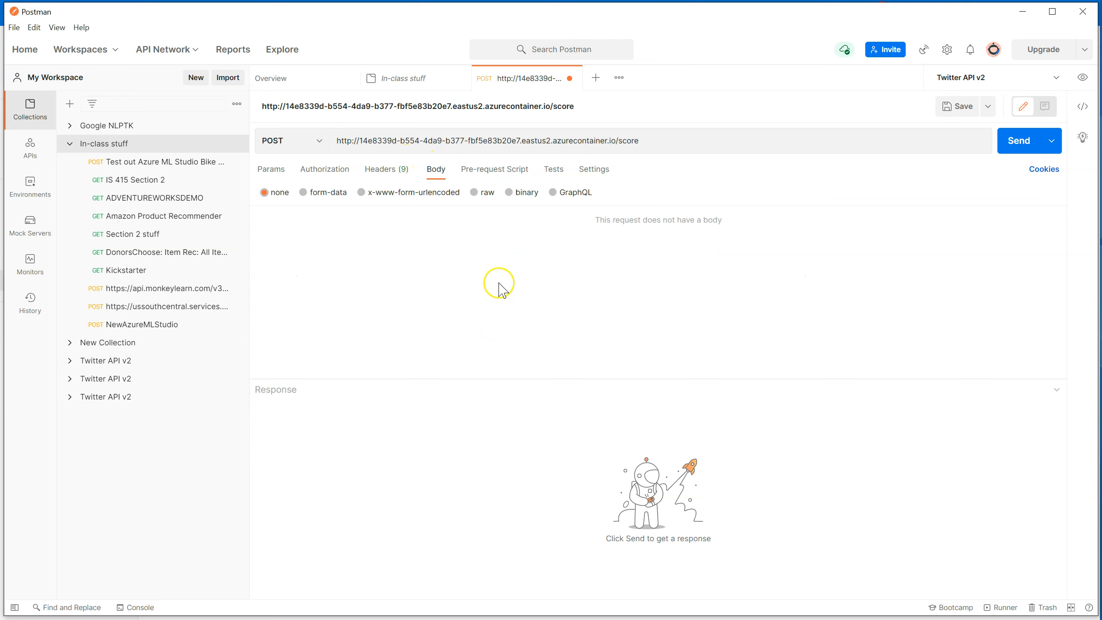
{"action": "left_click", "coordinate": [474, 193]}
{"action": "left_click", "coordinate": [449, 255]}
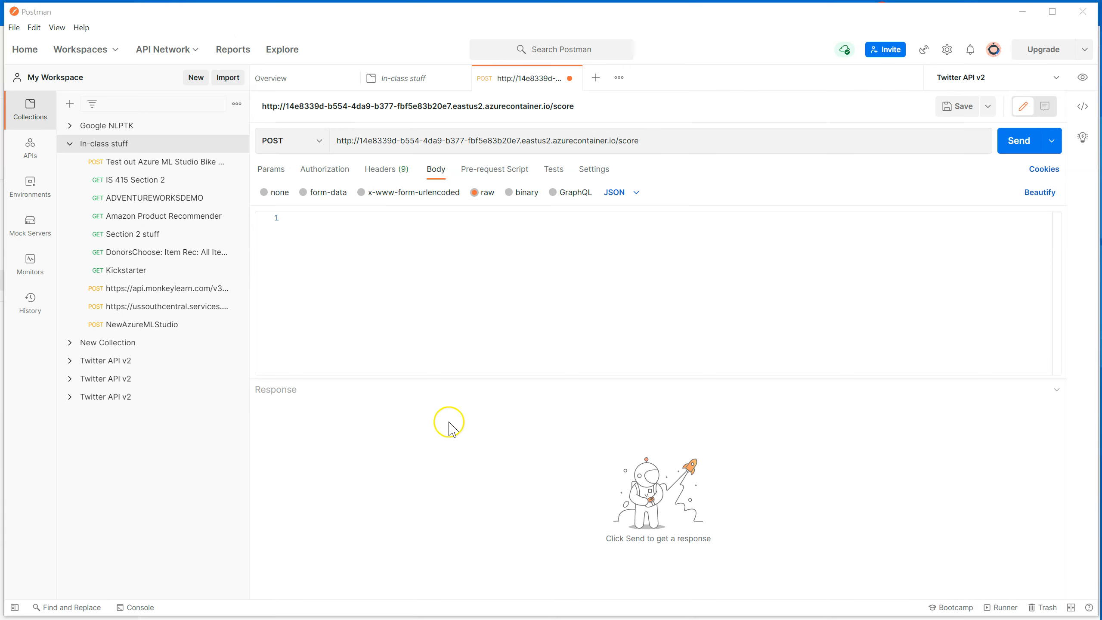
Step: Switch to Azure Machine Learning Studio and compare the request data in insurance-endpoint's Python and C# sample code
{"action": "key", "text": "alt+Tab"}
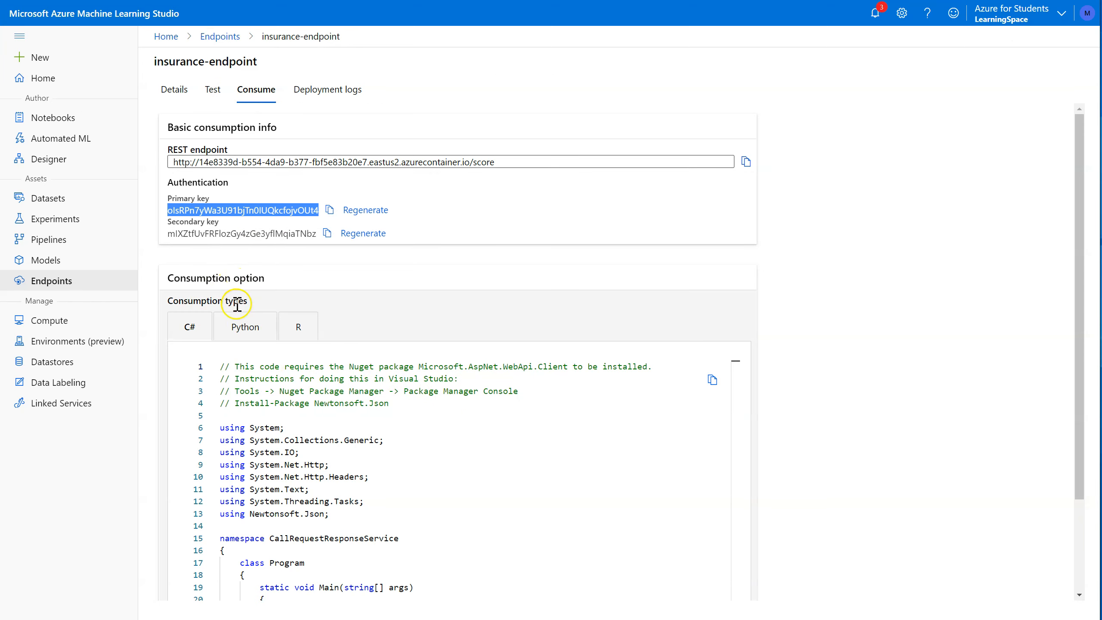
{"action": "left_click", "coordinate": [245, 326]}
{"action": "scroll", "coordinate": [432, 492], "scroll_direction": "down", "scroll_amount": 1}
{"action": "scroll", "coordinate": [432, 492], "scroll_direction": "down", "scroll_amount": 1}
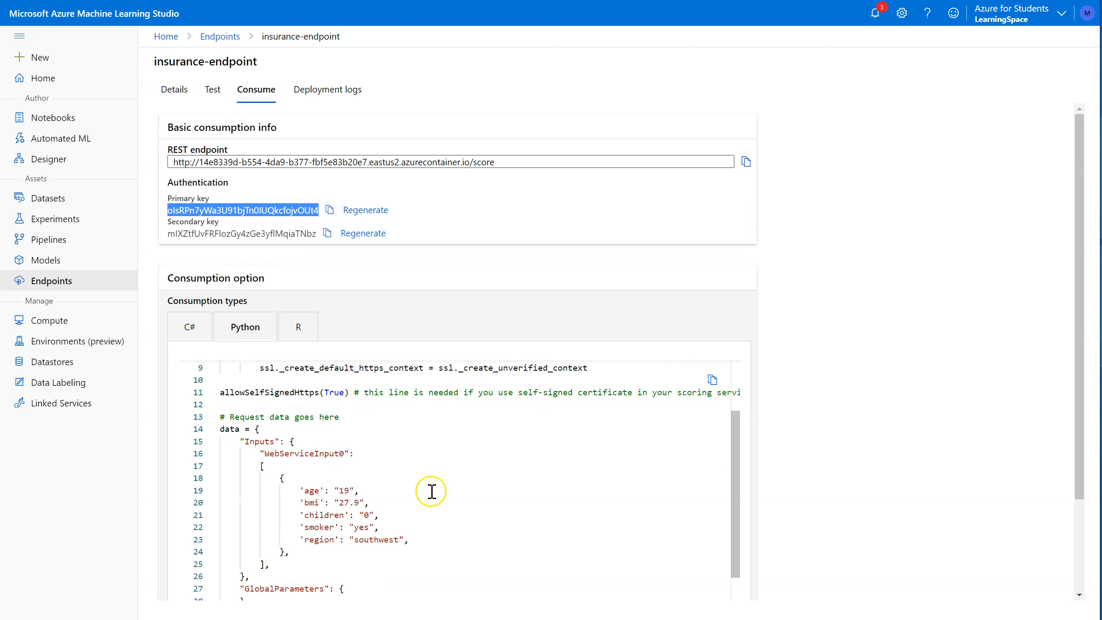
{"action": "left_click", "coordinate": [189, 329]}
{"action": "scroll", "coordinate": [326, 419], "scroll_direction": "down", "scroll_amount": 4}
{"action": "scroll", "coordinate": [326, 419], "scroll_direction": "down", "scroll_amount": 10}
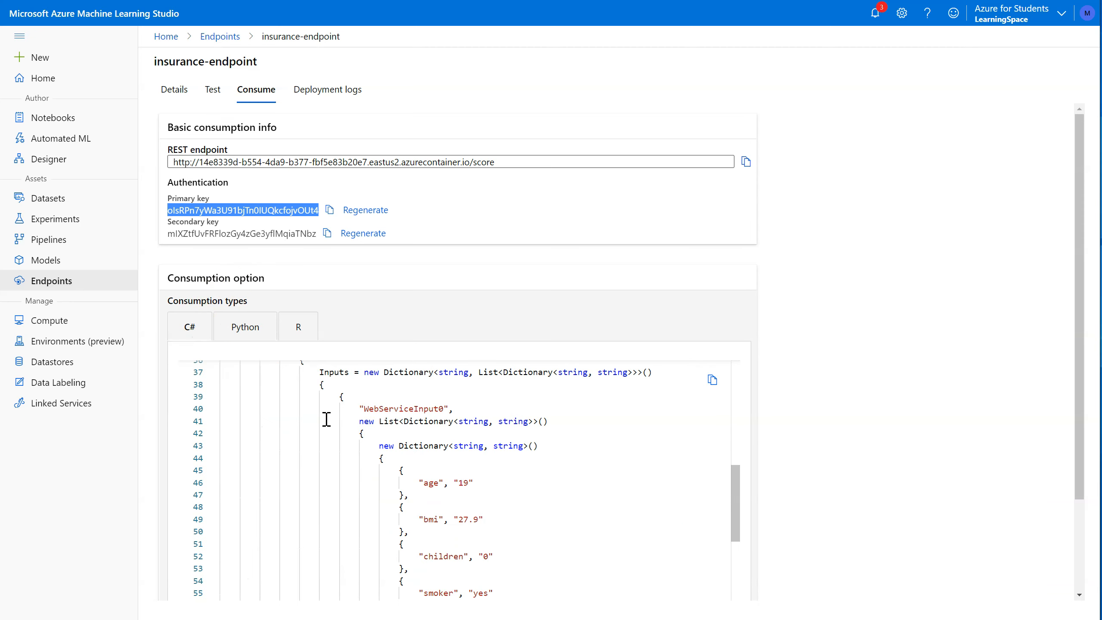
{"action": "scroll", "coordinate": [327, 419], "scroll_direction": "up", "scroll_amount": 5}
{"action": "scroll", "coordinate": [326, 419], "scroll_direction": "up", "scroll_amount": 2}
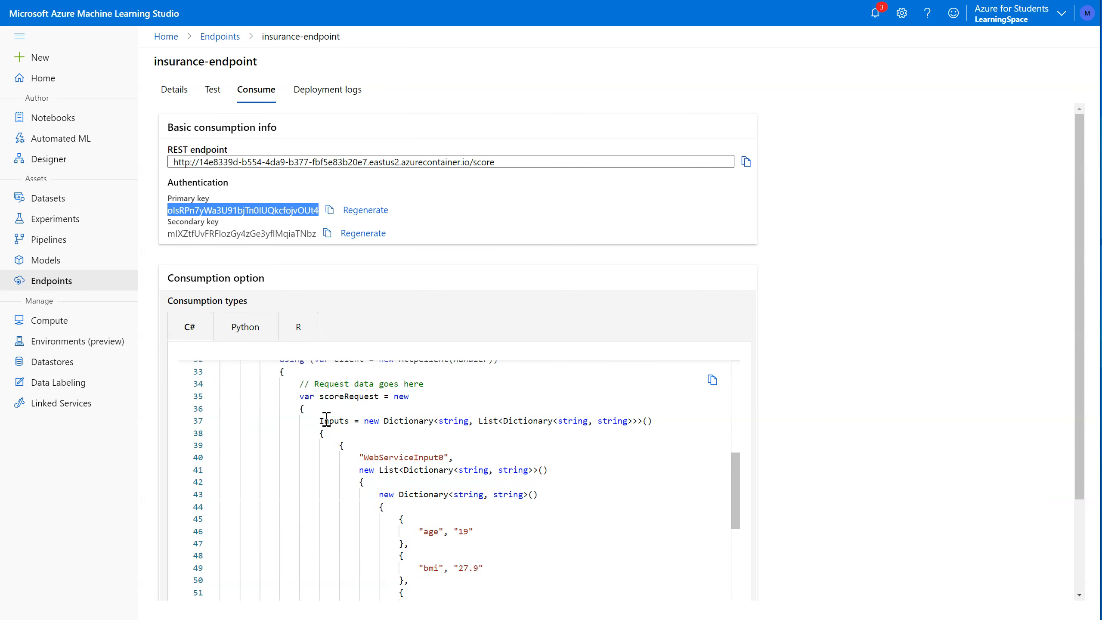
{"action": "scroll", "coordinate": [327, 420], "scroll_direction": "up", "scroll_amount": 3}
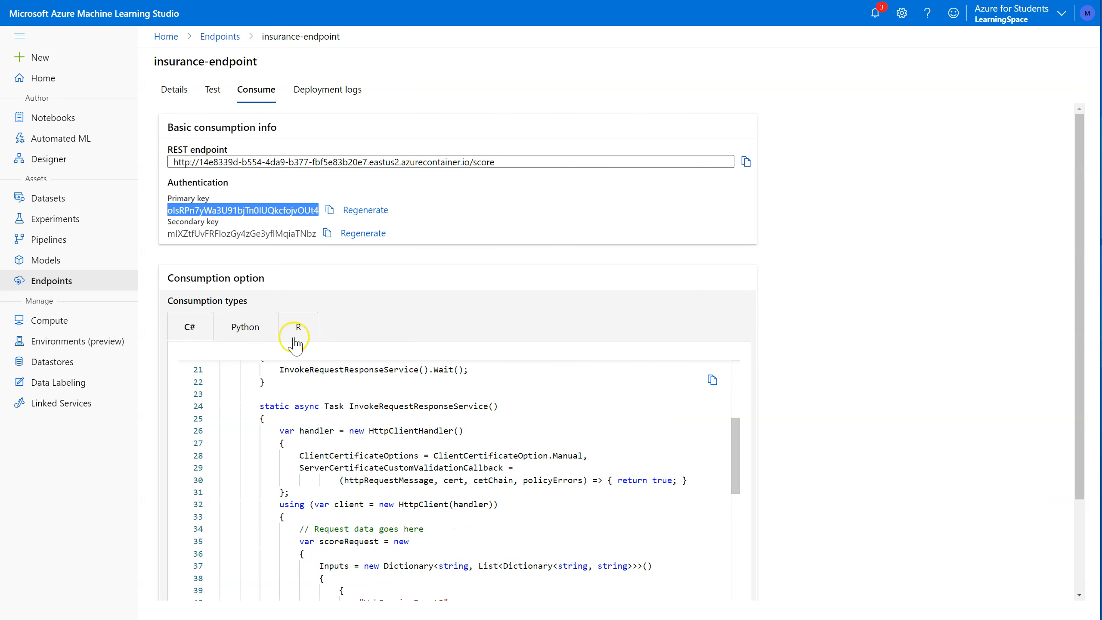
Step: Copy the complete data object from the Python sample, paste it into Postman's raw JSON body and enlarge the body editor
{"action": "left_click", "coordinate": [258, 328]}
{"action": "scroll", "coordinate": [264, 476], "scroll_direction": "down", "scroll_amount": 1}
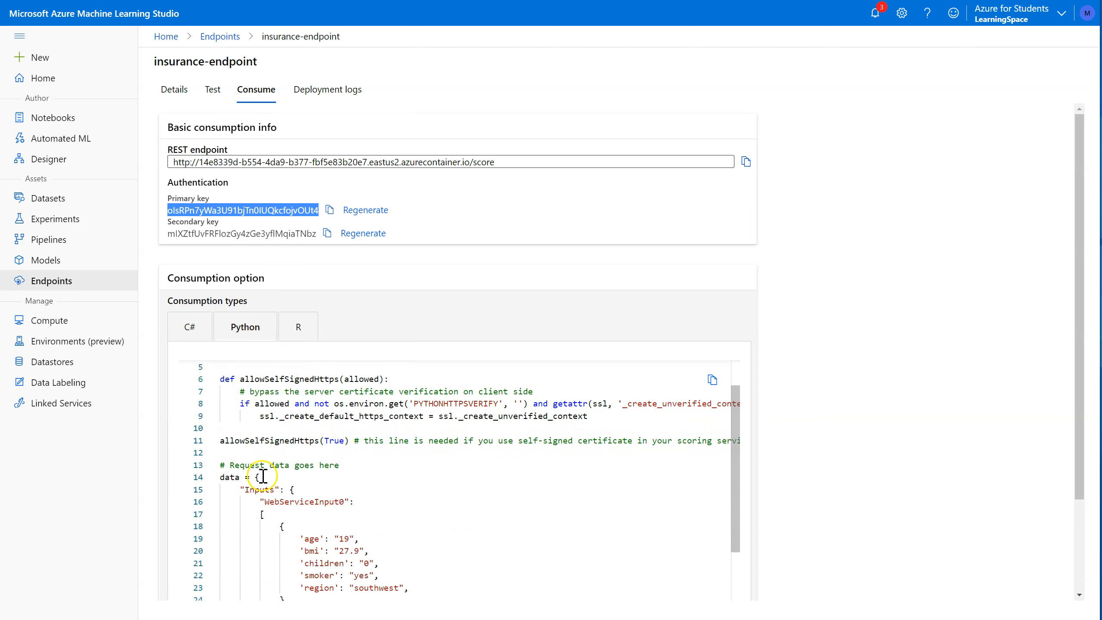
{"action": "left_click_drag", "start_coordinate": [256, 478], "coordinate": [265, 578]}
{"action": "scroll", "coordinate": [265, 578], "scroll_direction": "down", "scroll_amount": 3}
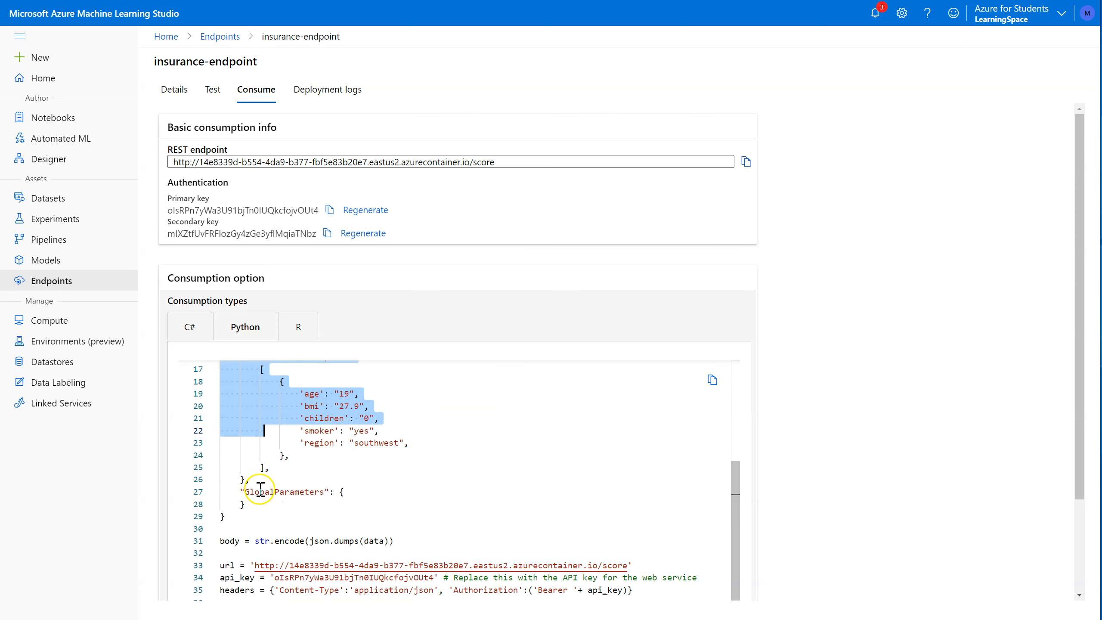
{"action": "left_click_drag", "start_coordinate": [224, 517], "coordinate": [265, 526]}
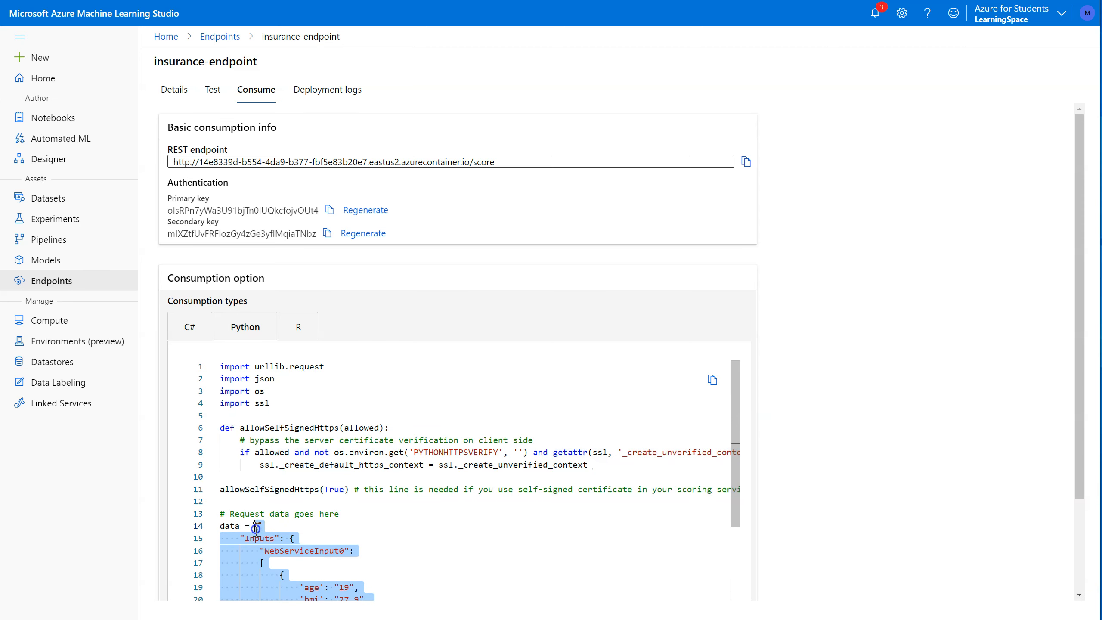
{"action": "scroll", "coordinate": [572, 529], "scroll_direction": "down", "scroll_amount": 5}
{"action": "scroll", "coordinate": [571, 529], "scroll_direction": "up", "scroll_amount": 1}
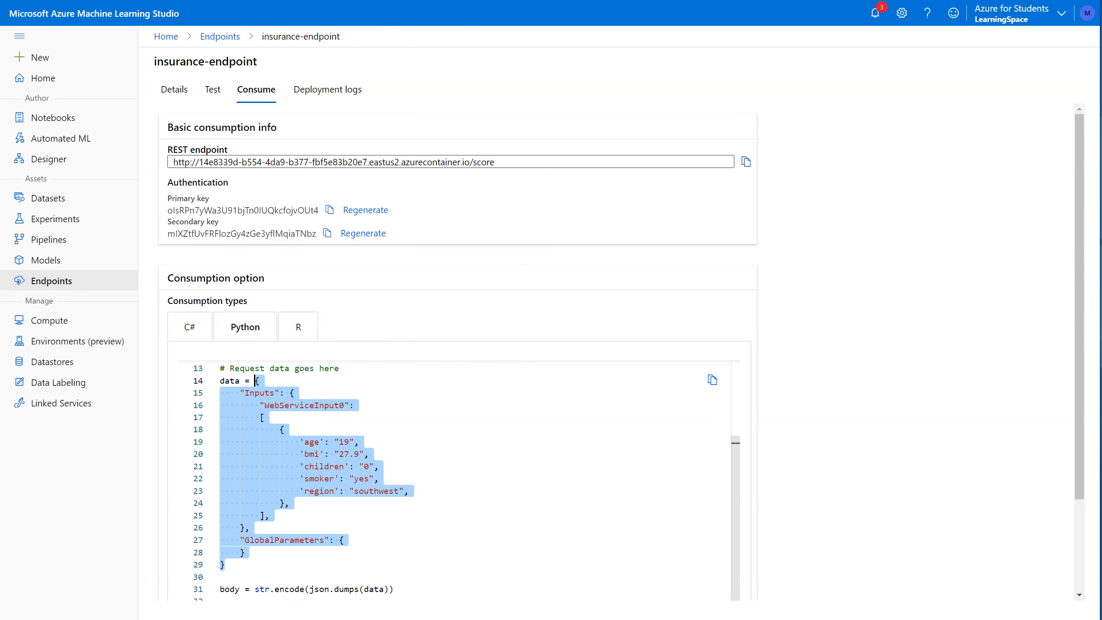
{"action": "key", "text": "alt+Tab"}
{"action": "key", "text": "ctrl+v"}
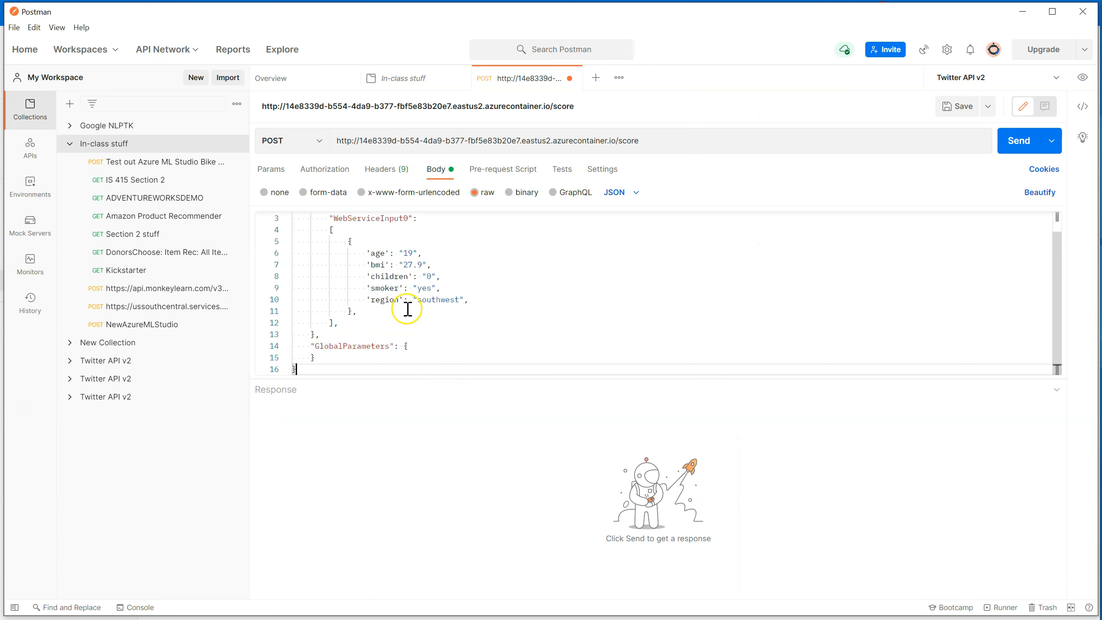
{"action": "left_click_drag", "start_coordinate": [610, 379], "coordinate": [606, 447]}
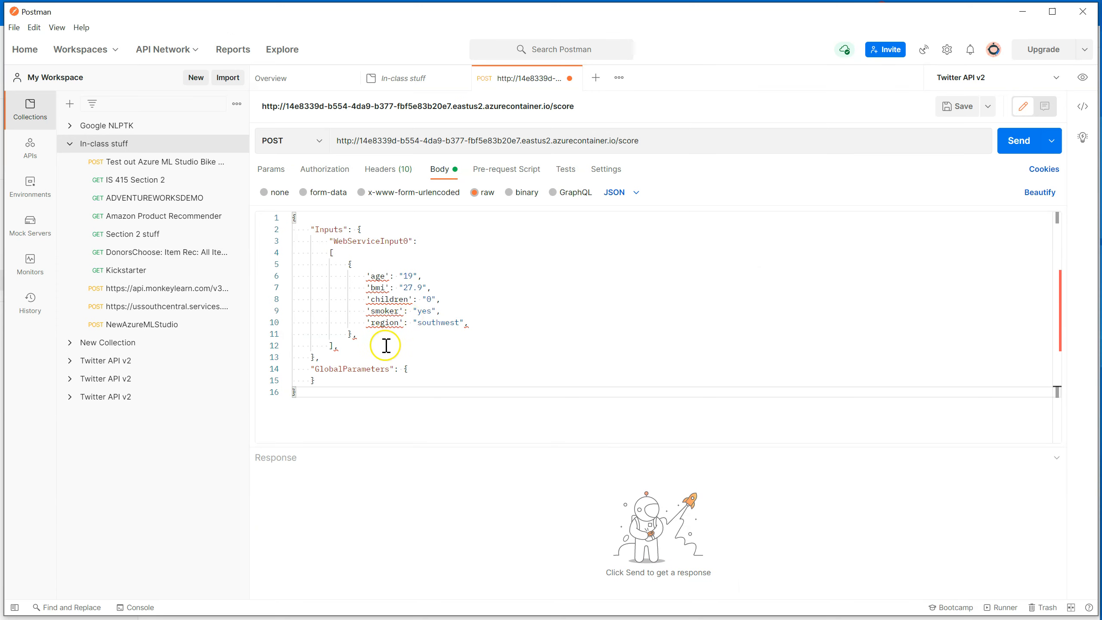
Step: Return to Azure Machine Learning Studio and check how the R and Python samples quote the input field names
{"action": "key", "text": "alt+Tab"}
{"action": "left_click", "coordinate": [299, 343]}
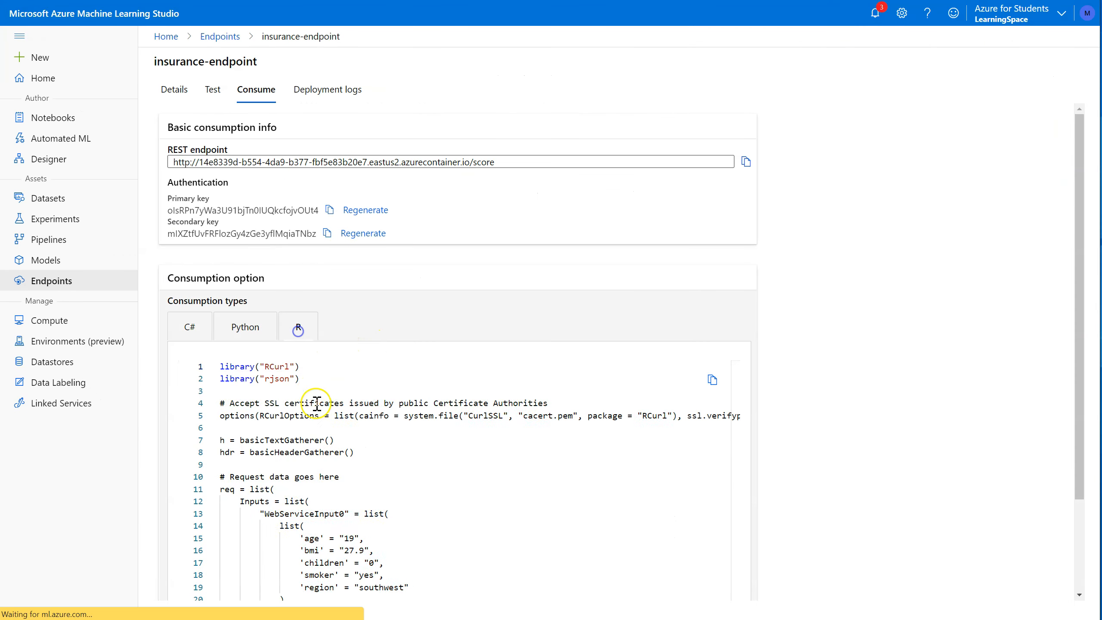
{"action": "scroll", "coordinate": [319, 454], "scroll_direction": "down", "scroll_amount": 2}
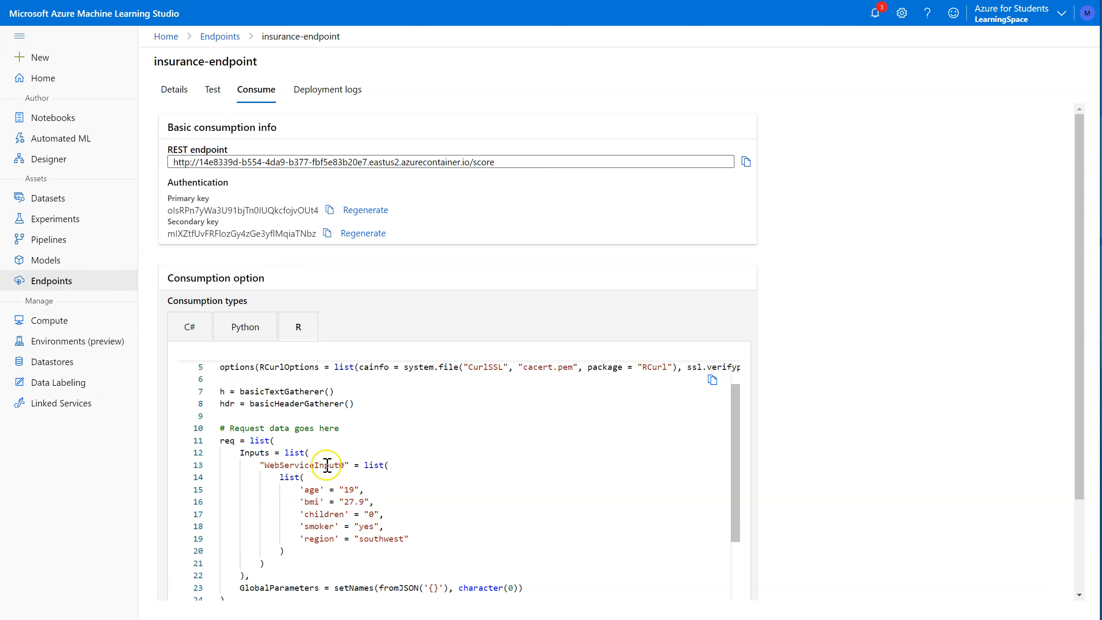
{"action": "left_click", "coordinate": [232, 328]}
{"action": "scroll", "coordinate": [278, 477], "scroll_direction": "down", "scroll_amount": 1}
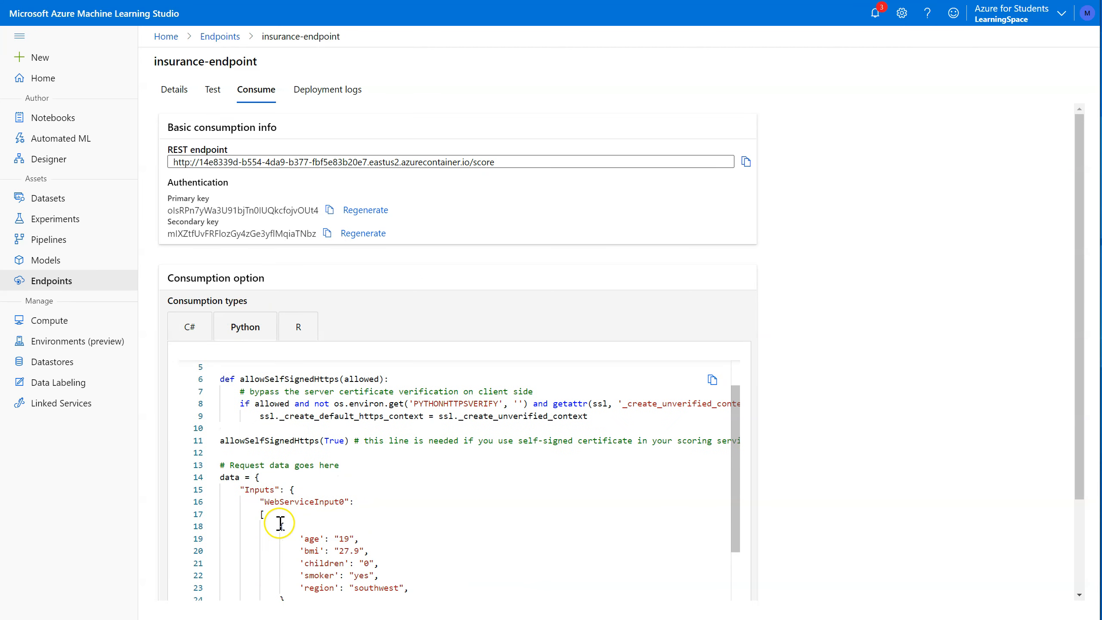
{"action": "left_click", "coordinate": [303, 539]}
{"action": "left_click_drag", "start_coordinate": [305, 538], "coordinate": [300, 539]}
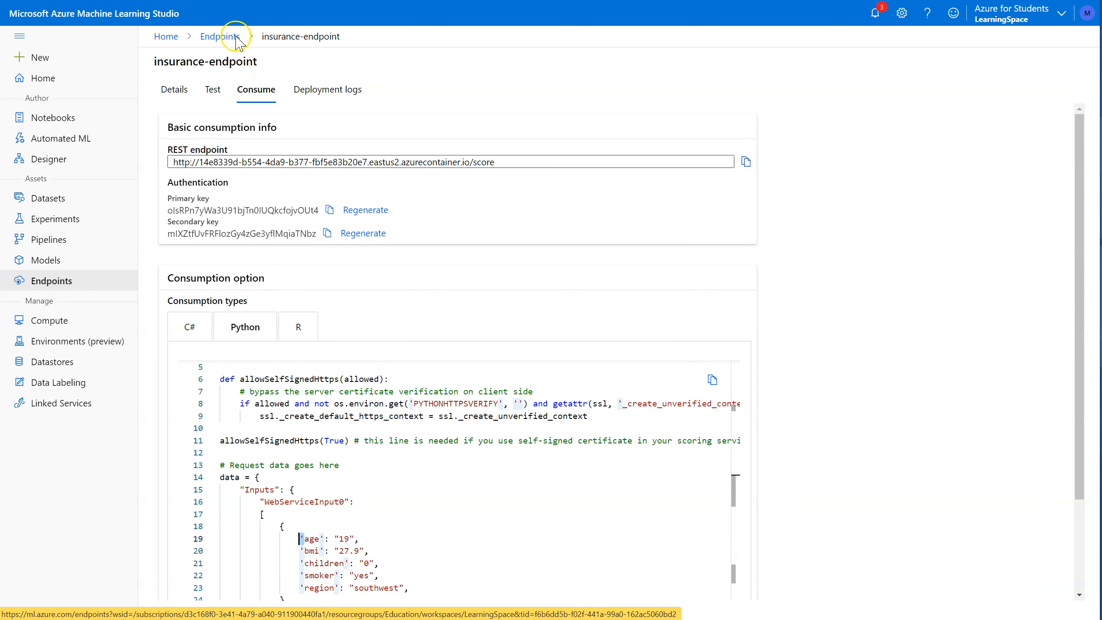
Step: In Postman's body, put double quotes around the age and bmi keys and replace the opening single quotes of children, smoker and region
{"action": "key", "text": "alt+Tab"}
{"action": "left_click", "coordinate": [373, 276]}
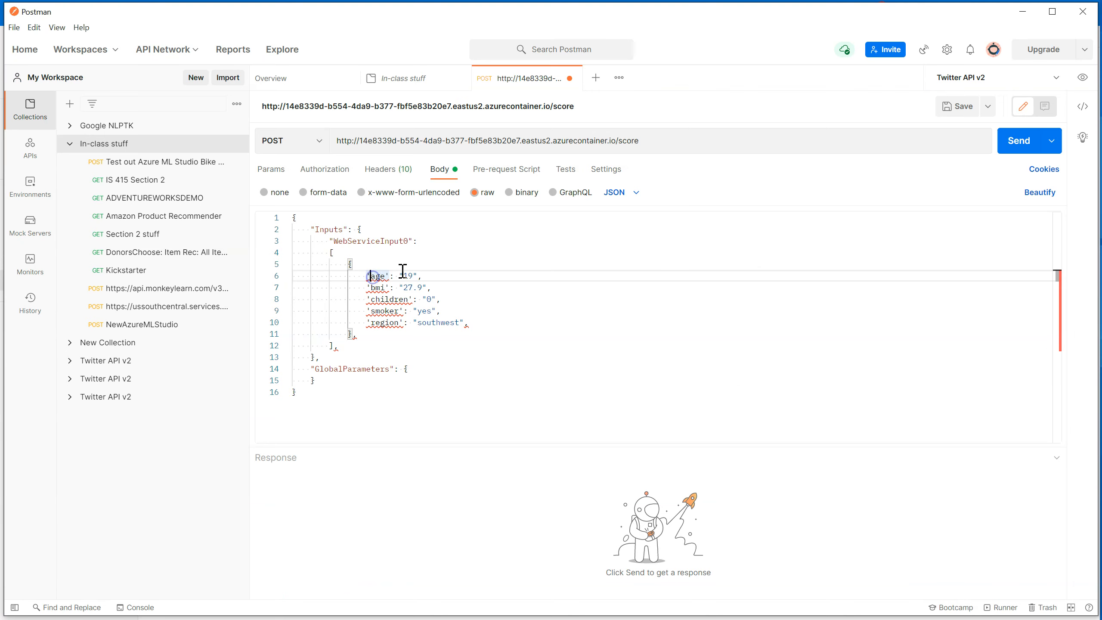
{"action": "type", "text": "\": "}
{"action": "type", "text": "\""}
{"action": "key", "text": "Down"}
{"action": "type", "text": "\": "}
{"action": "type", "text": "\""}
{"action": "key", "text": "Down"}
{"action": "key", "text": "BackSpace"}
{"action": "type", "text": "\""}
{"action": "key", "text": "Down"}
{"action": "type", "text": "\""}
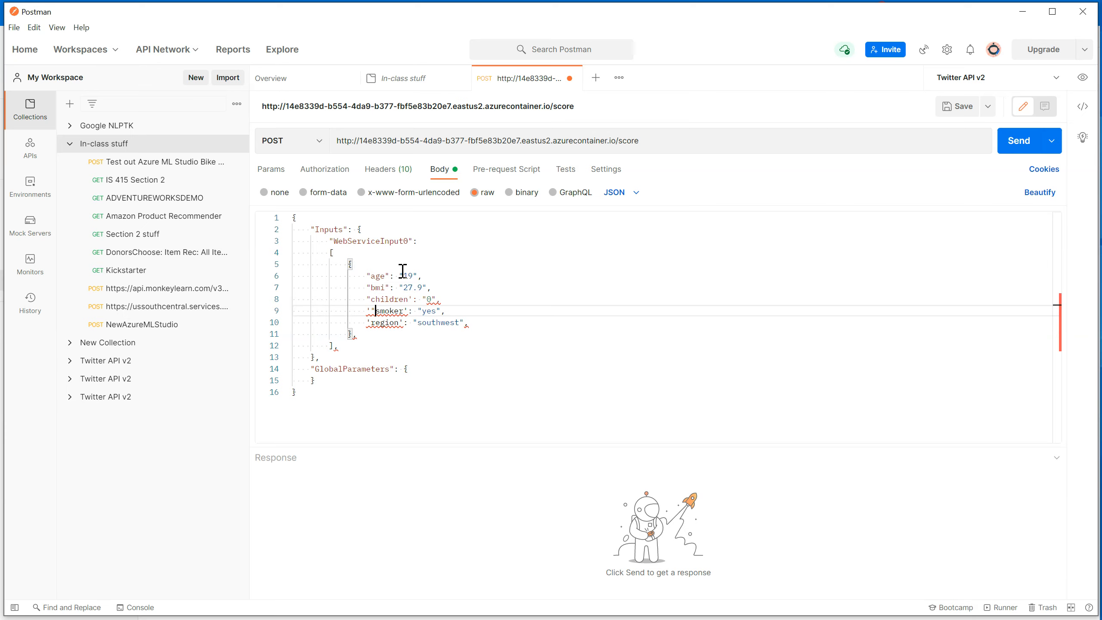
{"action": "key", "text": "Down"}
{"action": "key", "text": "BackSpace"}
{"action": "type", "text": "\""}
Step: Replace the closing single quotes of the children, smoker and region keys with double quotes
{"action": "key", "text": "Up"}
{"action": "key", "text": "Up"}
{"action": "key", "text": "ctrl+Right"}
{"action": "key", "text": "ctrl+Right"}
{"action": "key", "text": "BackSpace"}
{"action": "type", "text": "\""}
{"action": "key", "text": "Down"}
{"action": "key", "text": "BackSpace"}
{"action": "type", "text": "\""}
{"action": "key", "text": "Down"}
{"action": "key", "text": "BackSpace"}
{"action": "type", "text": "\""}
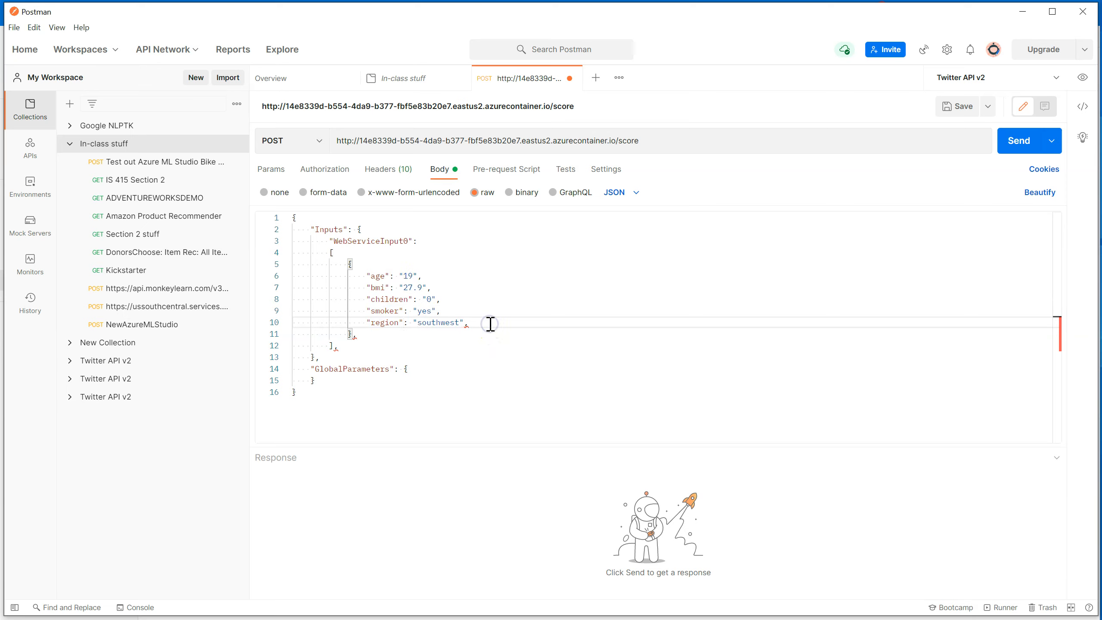
Step: Remove the trailing commas after the region value and the closing brackets, and delete the empty GlobalParameters block from the JSON body
{"action": "left_click", "coordinate": [403, 336]}
{"action": "key", "text": "BackSpace"}
{"action": "left_click", "coordinate": [368, 347]}
{"action": "key", "text": "BackSpace"}
{"action": "left_click_drag", "start_coordinate": [326, 381], "coordinate": [311, 359]}
{"action": "key", "text": "BackSpace"}
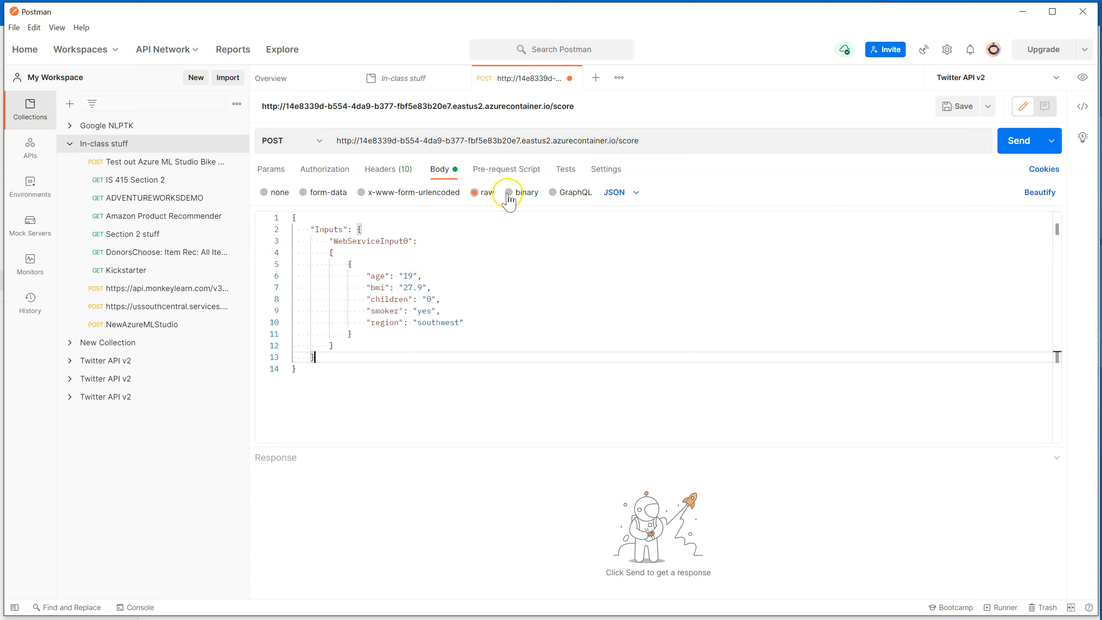
Step: Send the POST request, enlarge the response area and select the Scored Labels value in the response
{"action": "left_click", "coordinate": [1016, 143]}
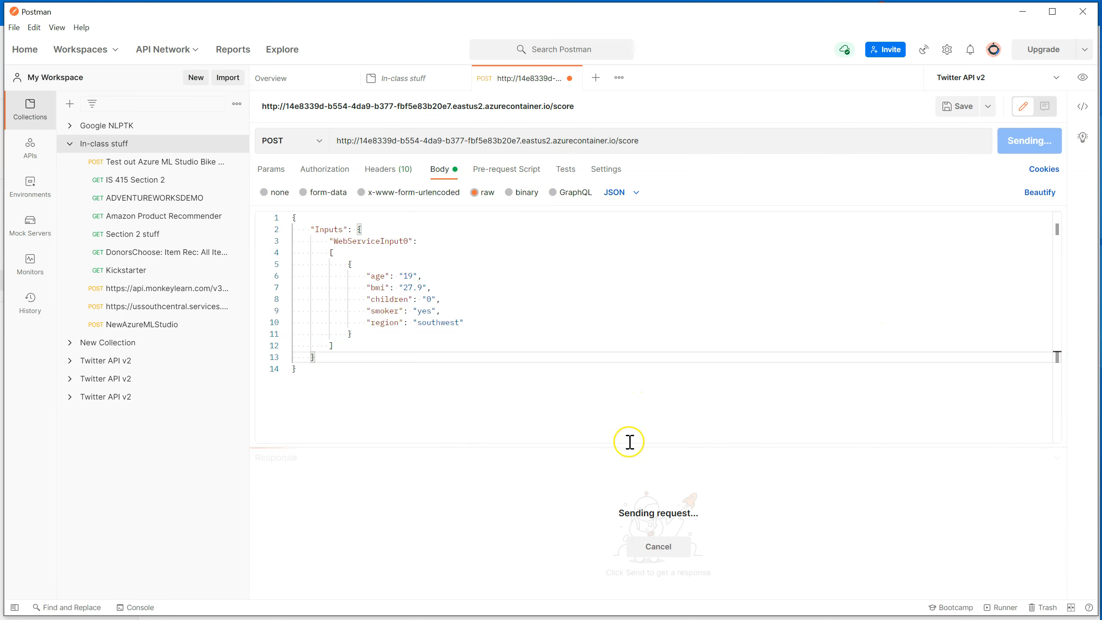
{"action": "left_click_drag", "start_coordinate": [628, 451], "coordinate": [631, 385]}
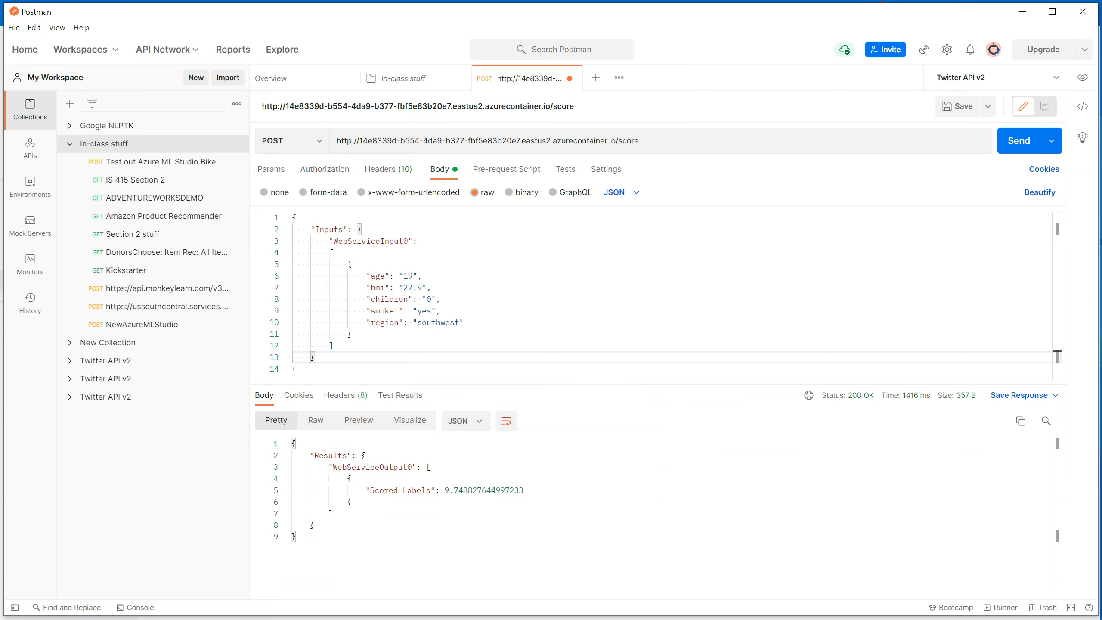
{"action": "left_click", "coordinate": [393, 495]}
{"action": "left_click_drag", "start_coordinate": [446, 492], "coordinate": [496, 492]}
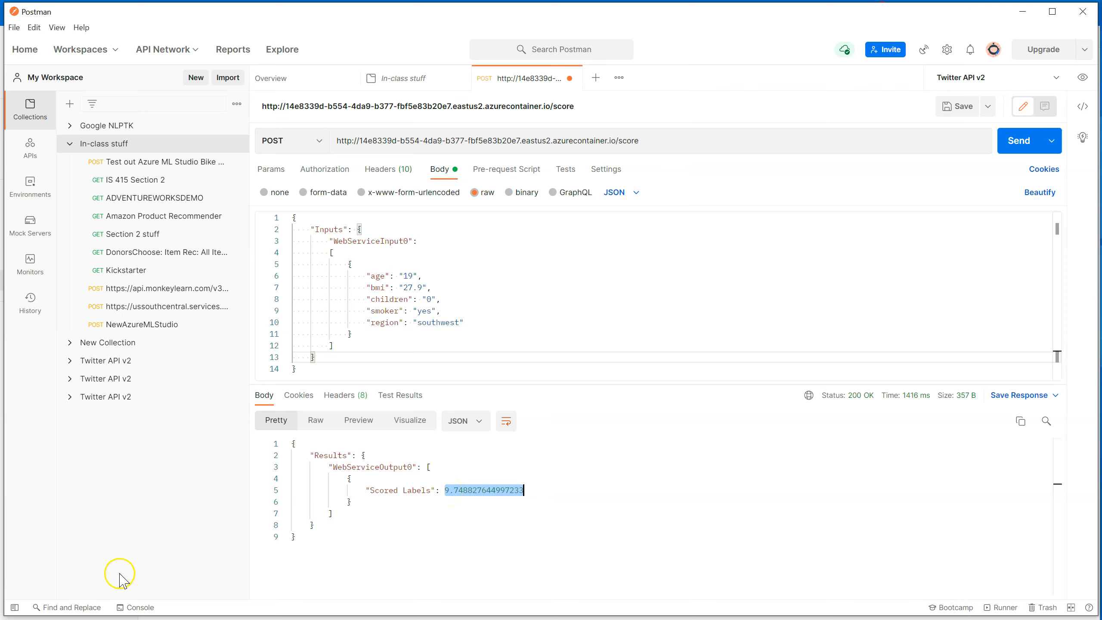
Step: Open Windows Calculator in Scientific mode and enter the scored label value 9.748827644997233
{"action": "key", "text": "super"}
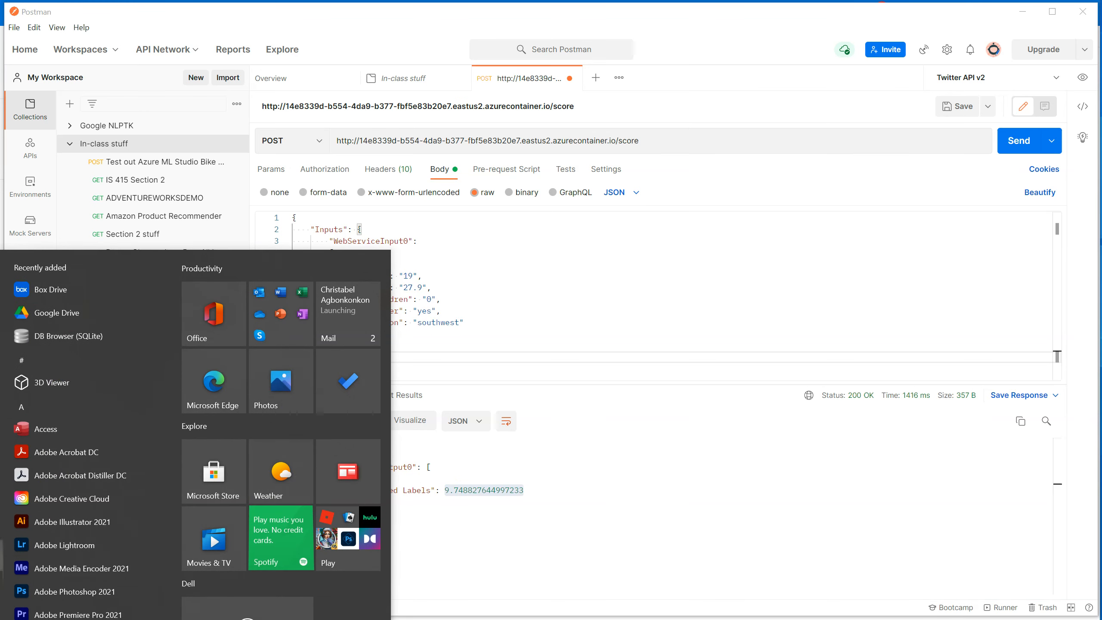
{"action": "scroll", "coordinate": [250, 451], "scroll_direction": "down", "scroll_amount": 2}
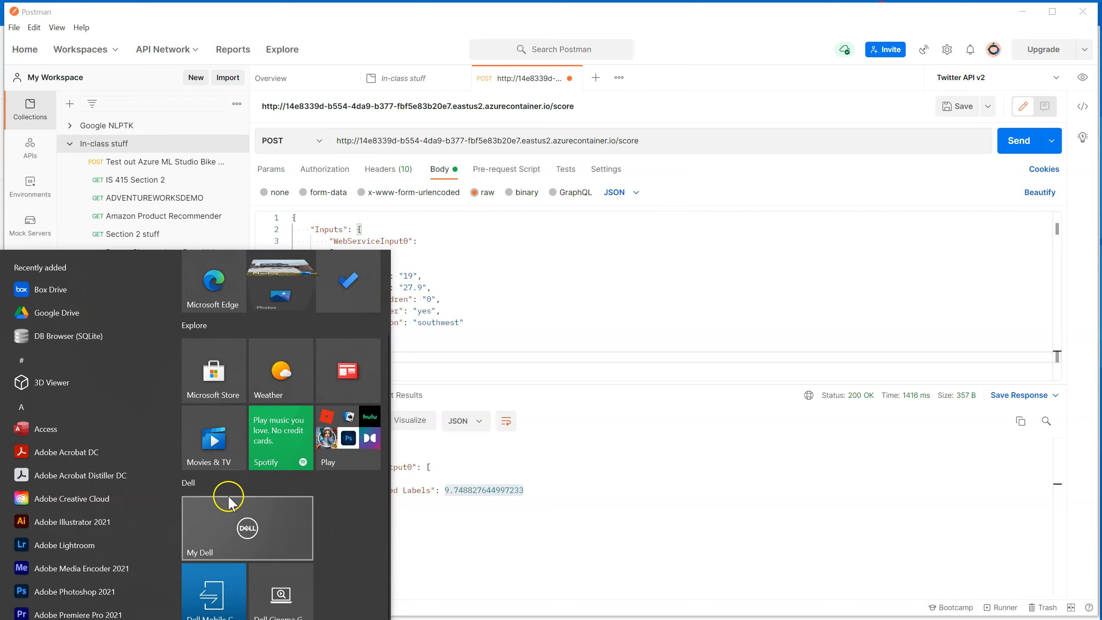
{"action": "type", "text": "ca"}
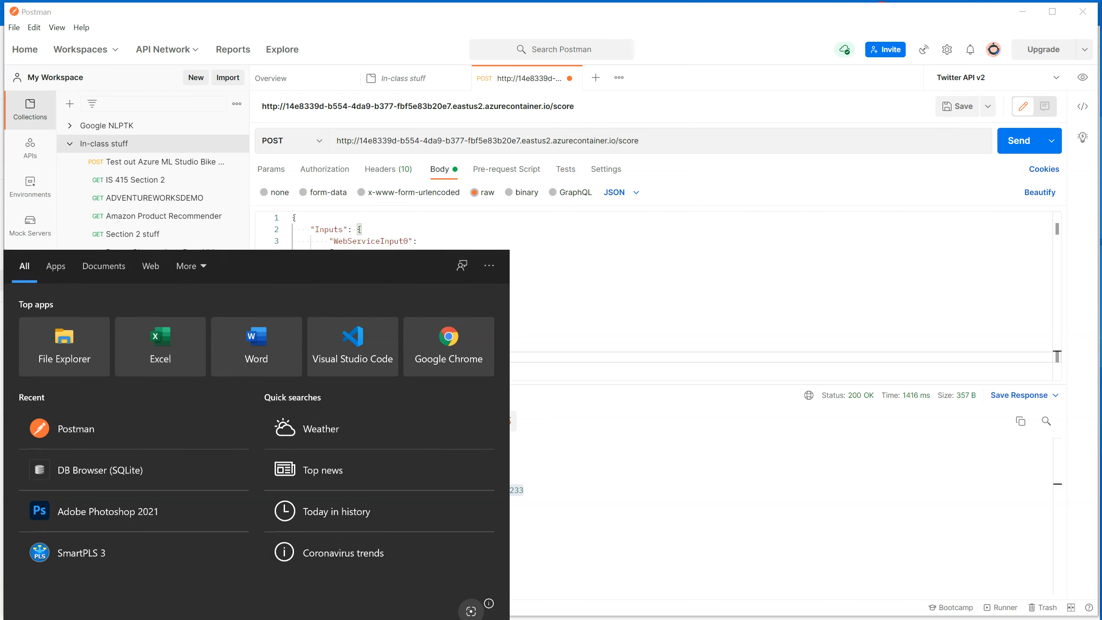
{"action": "type", "text": "l"}
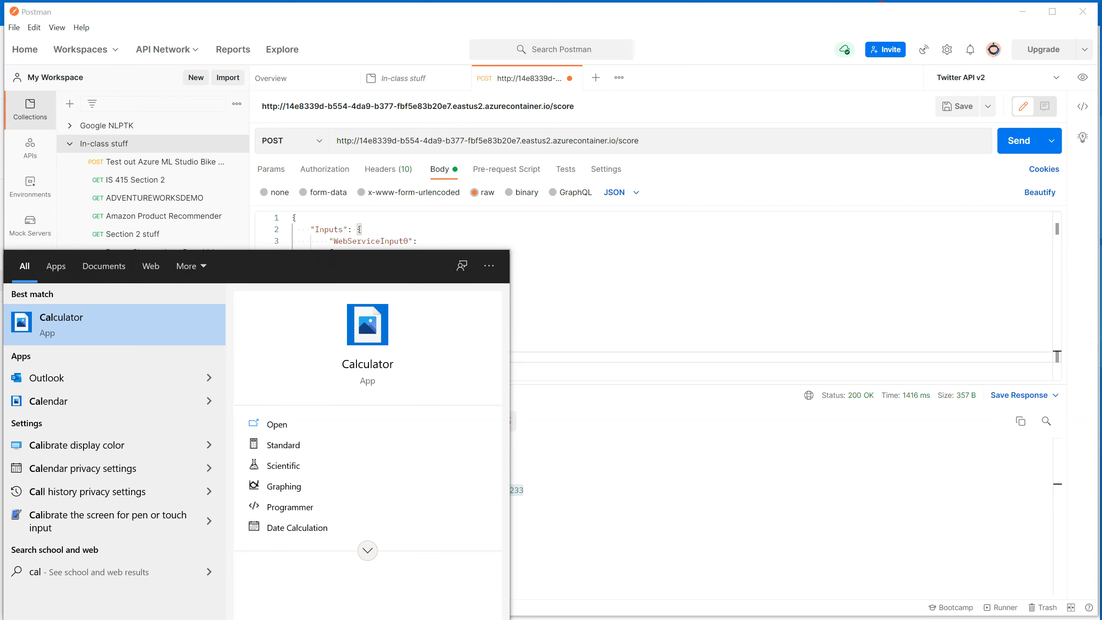
{"action": "left_click", "coordinate": [81, 346]}
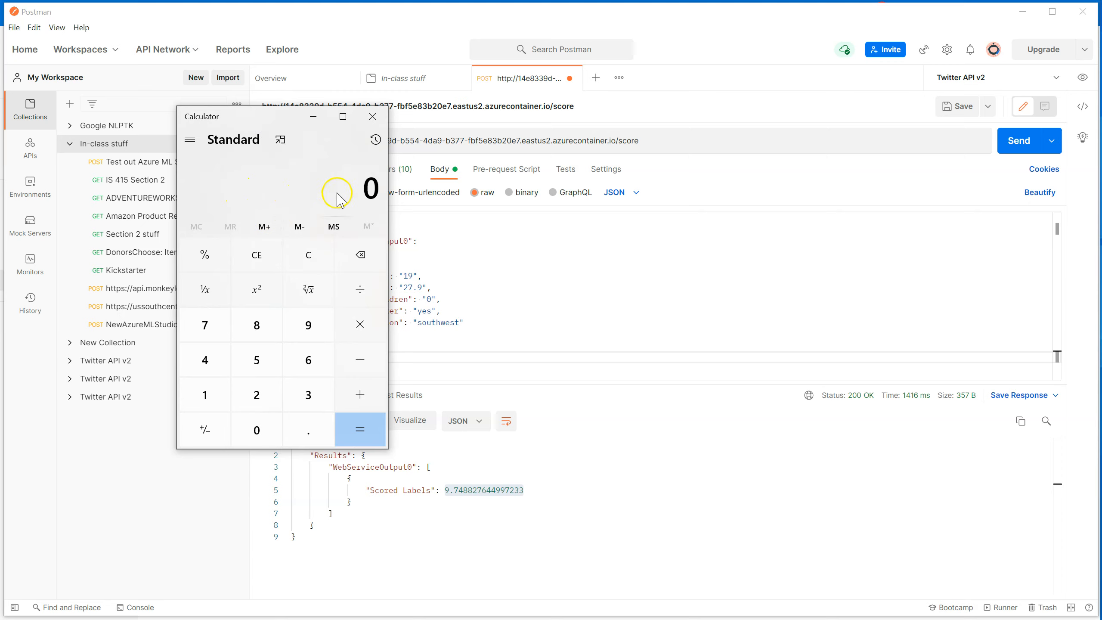
{"action": "type", "text": "9.748827644997233"}
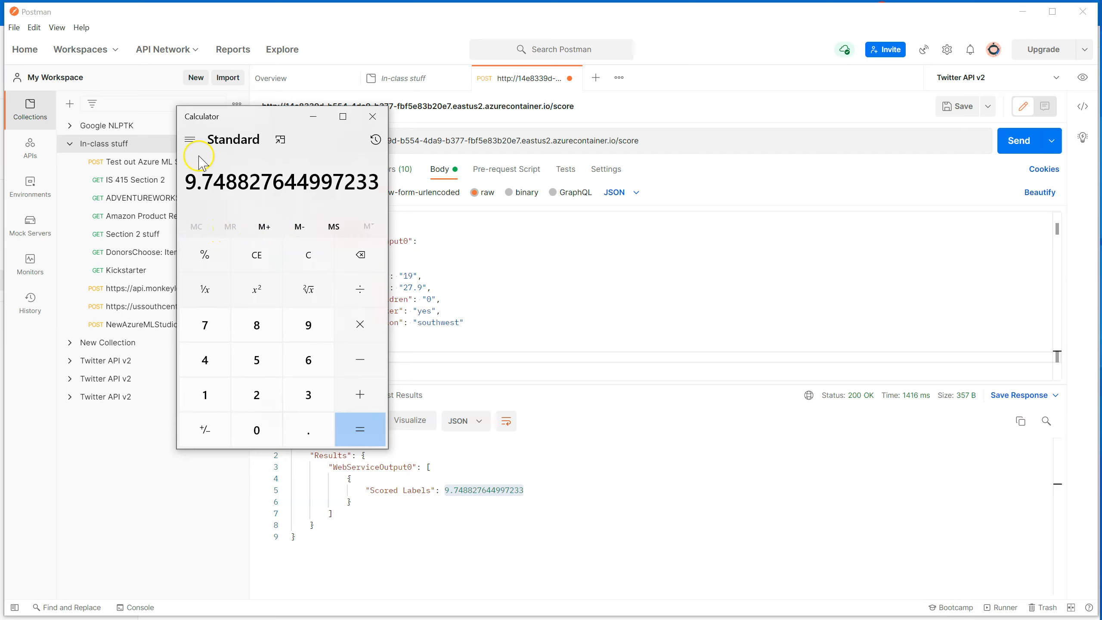
{"action": "left_click", "coordinate": [190, 140]}
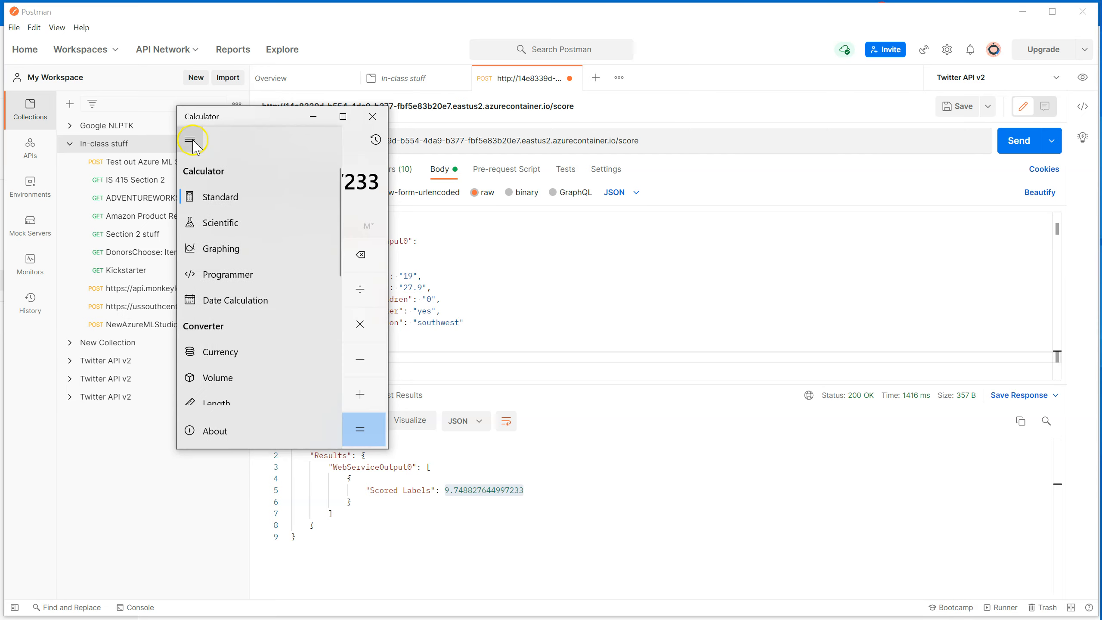
{"action": "left_click", "coordinate": [215, 222]}
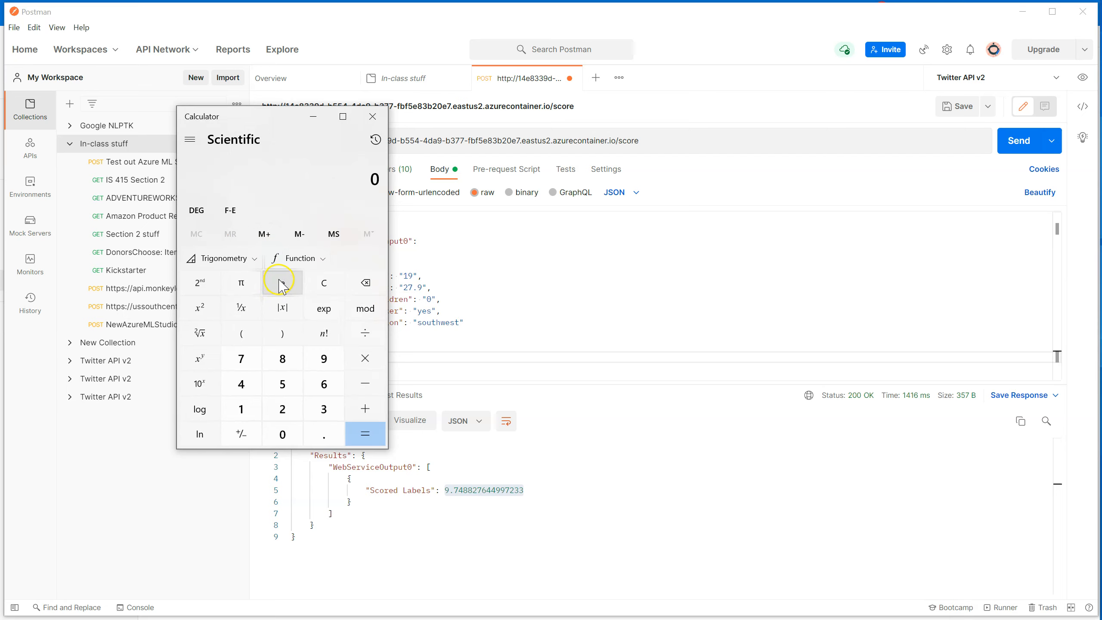
{"action": "type", "text": "9.748827644997233"}
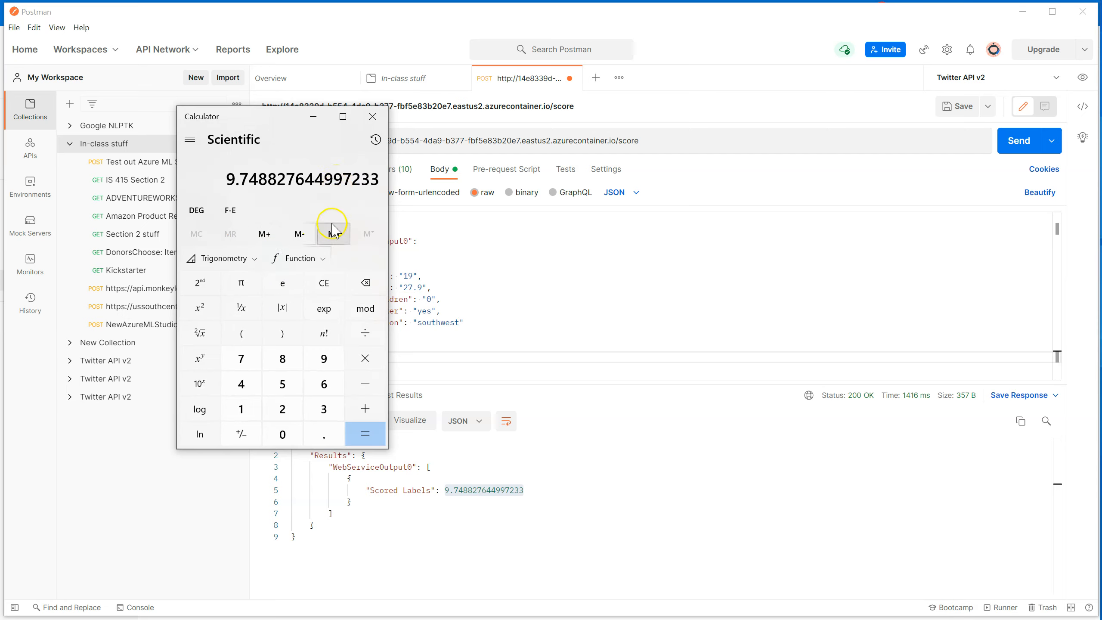
Step: Try applying the exp function to the constant e and to the scored label 9.748827644997233, and clear the entry
{"action": "left_click", "coordinate": [282, 284]}
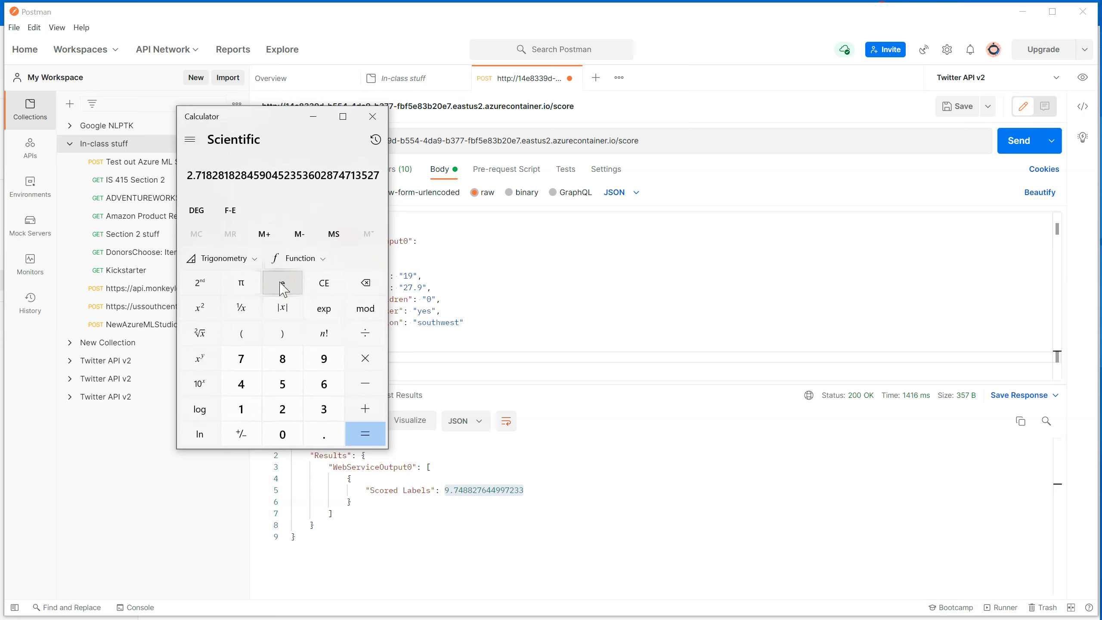
{"action": "left_click", "coordinate": [336, 310]}
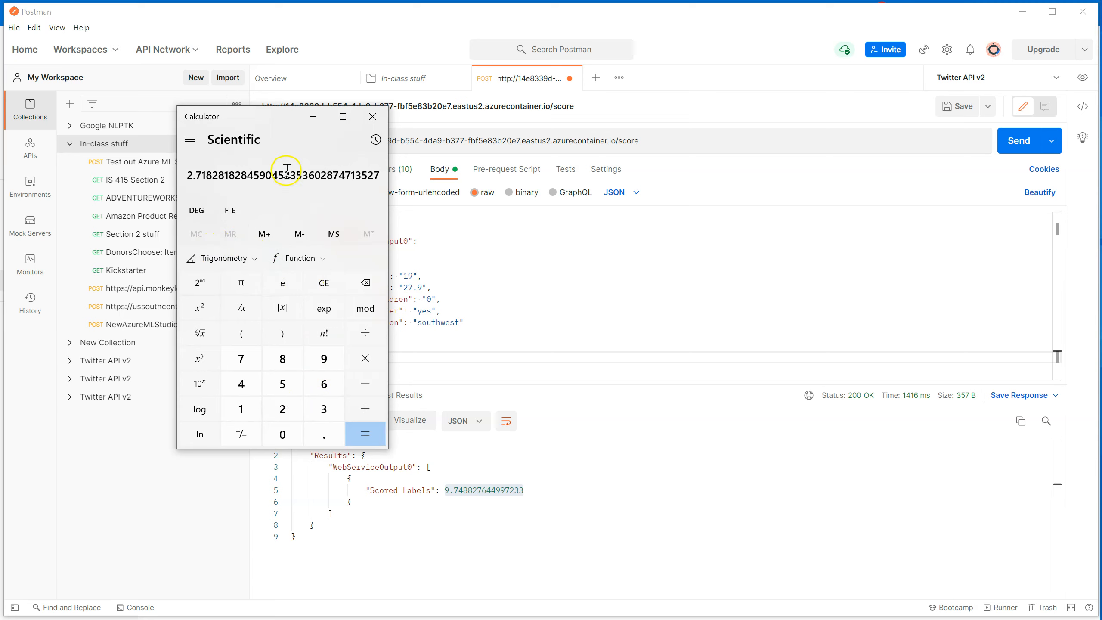
{"action": "left_click", "coordinate": [375, 139]}
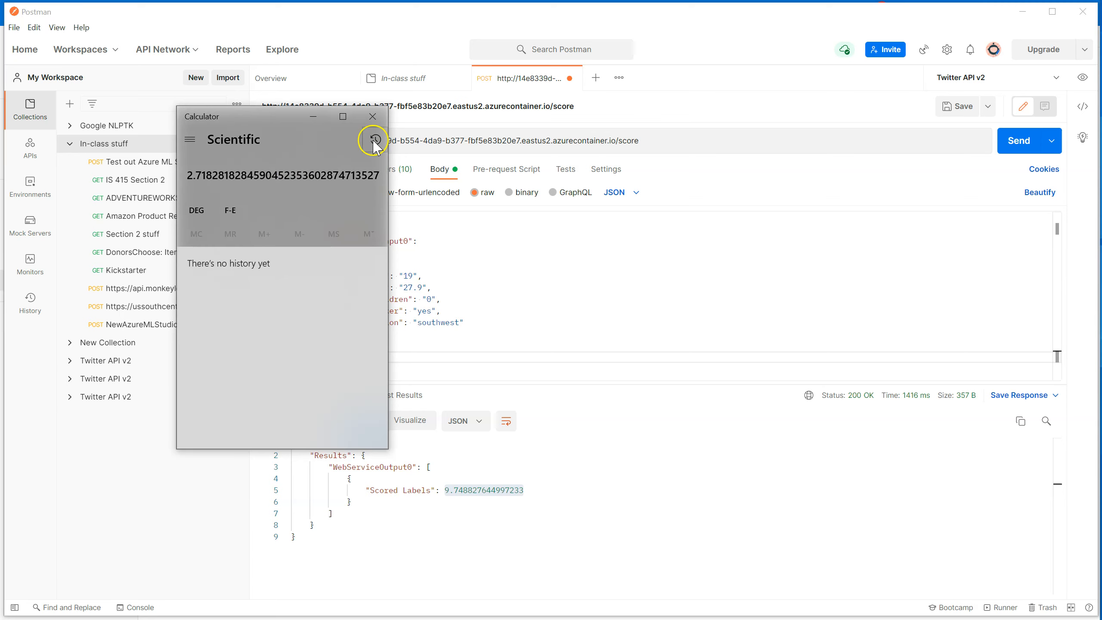
{"action": "left_click", "coordinate": [308, 196]}
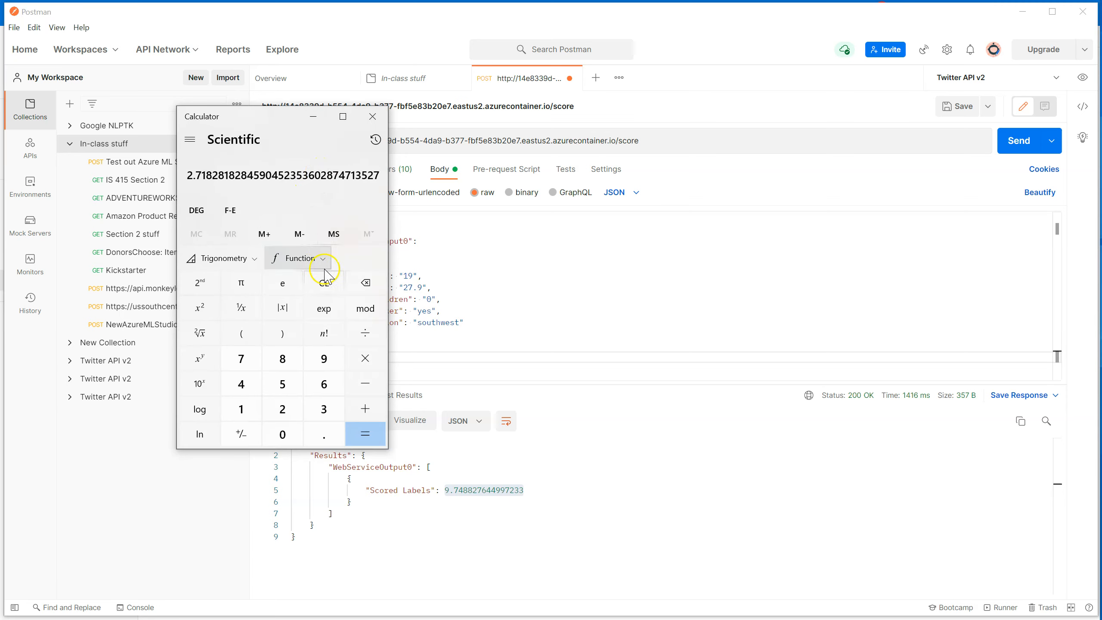
{"action": "left_click", "coordinate": [324, 284]}
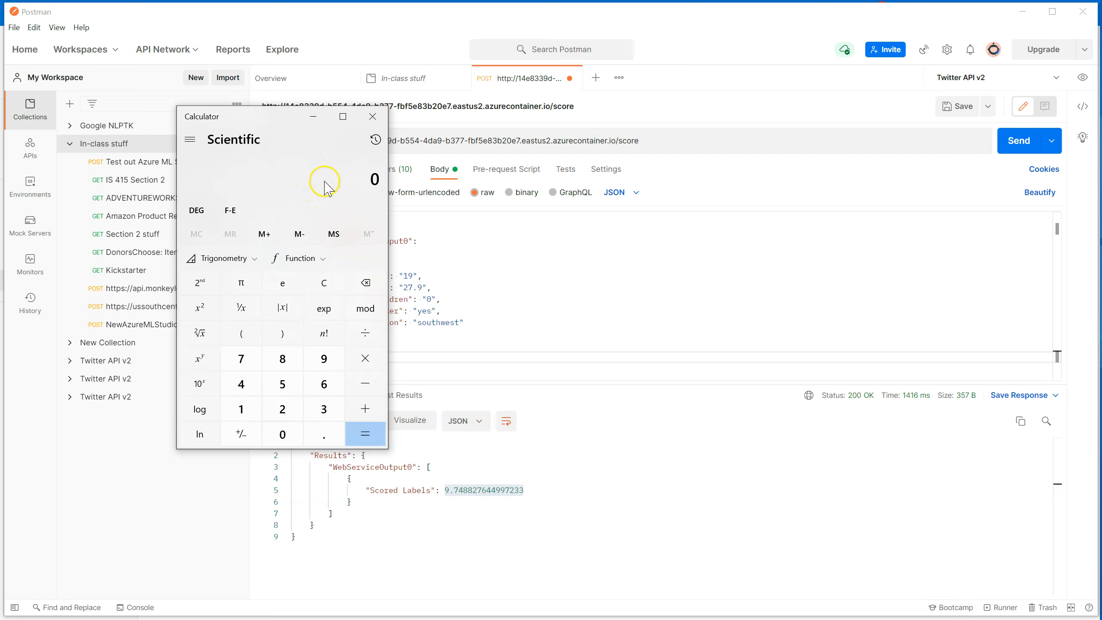
{"action": "type", "text": "9.748827644997233"}
{"action": "left_click", "coordinate": [328, 315]}
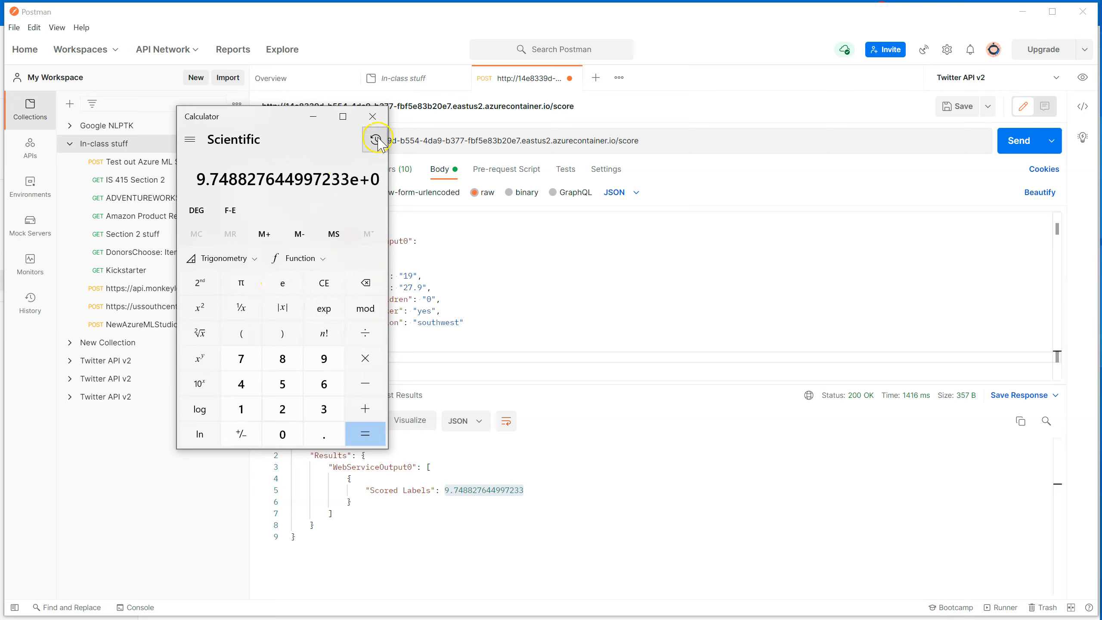
{"action": "left_click", "coordinate": [325, 284]}
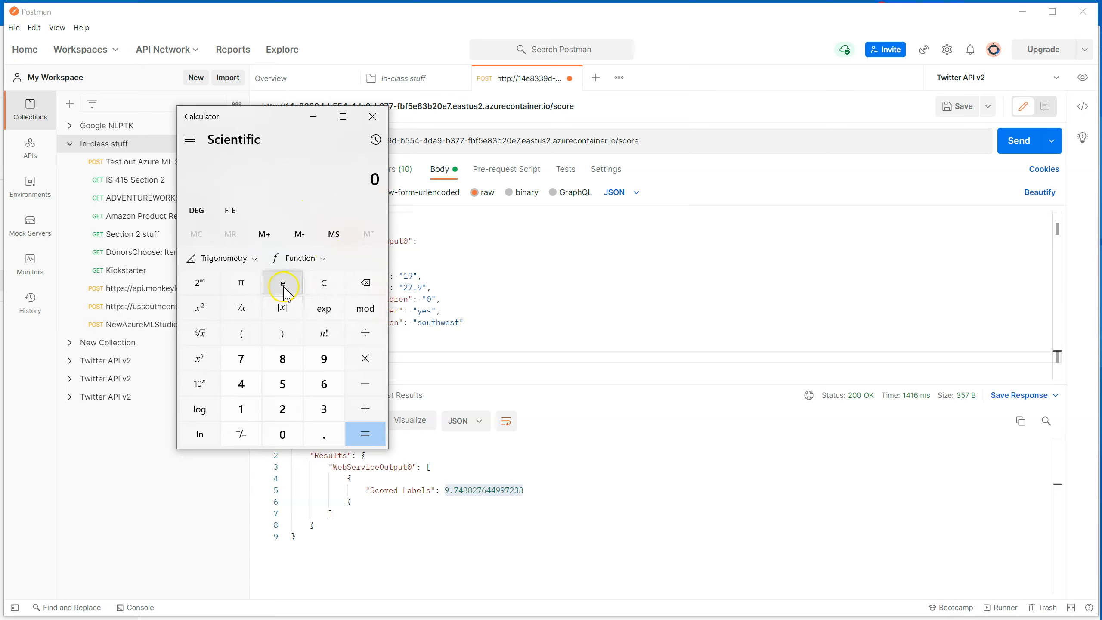
Step: Try entering the constant e followed by 9.748827644997233, and delete trailing digits from the displayed number
{"action": "left_click", "coordinate": [283, 283]}
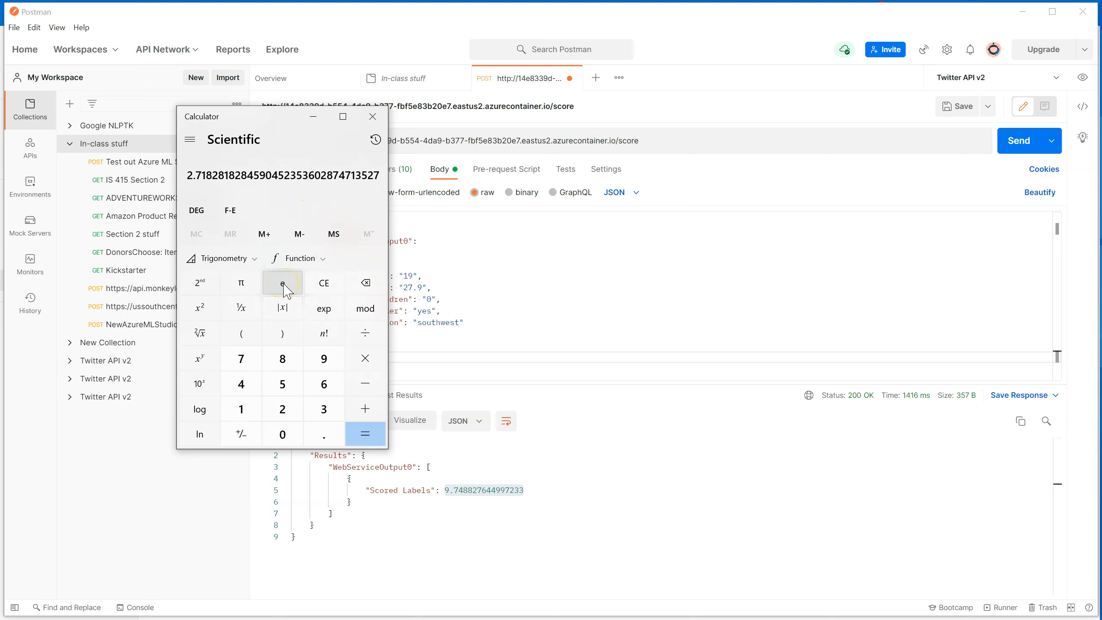
{"action": "type", "text": "9.748827644997233"}
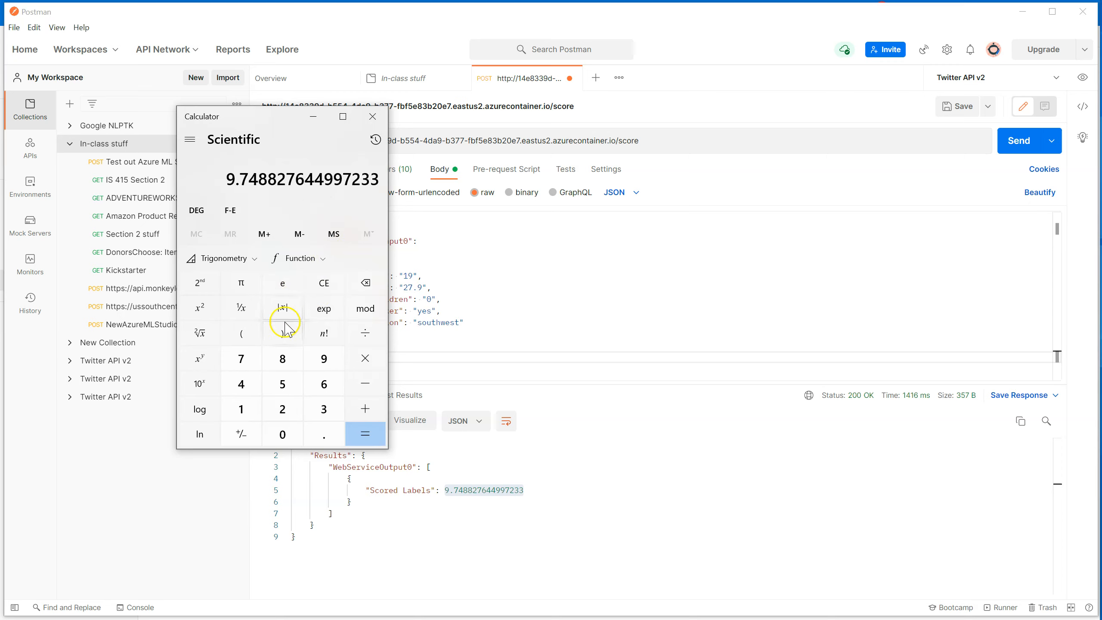
{"action": "double_click", "coordinate": [256, 176]}
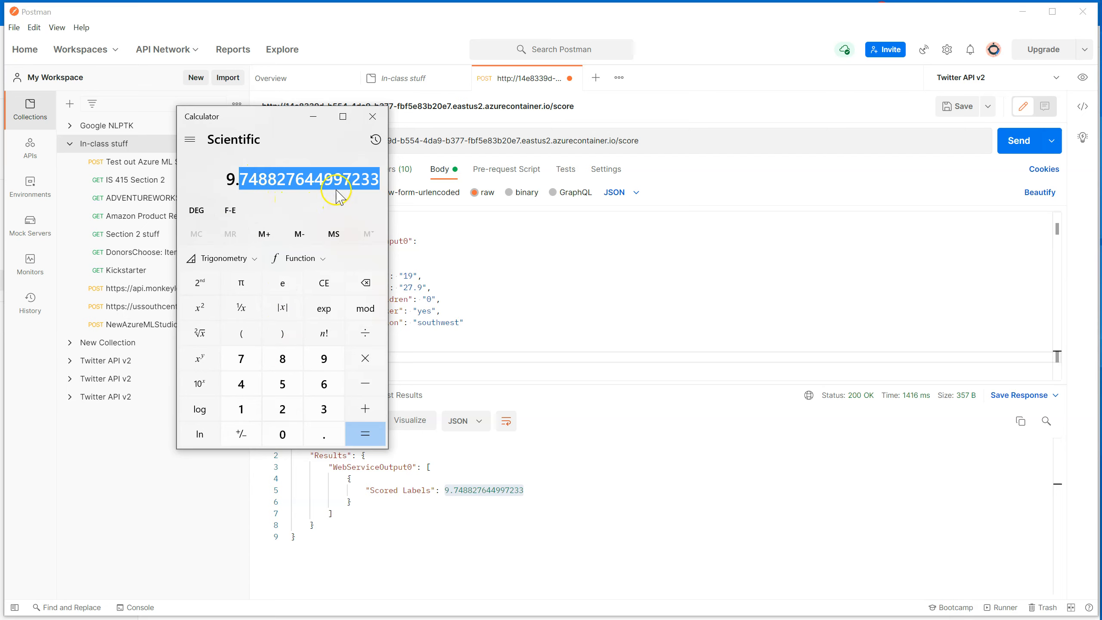
{"action": "key", "text": "BackSpace"}
{"action": "key", "text": "BackSpace"}
{"action": "key", "text": "BackSpace"}
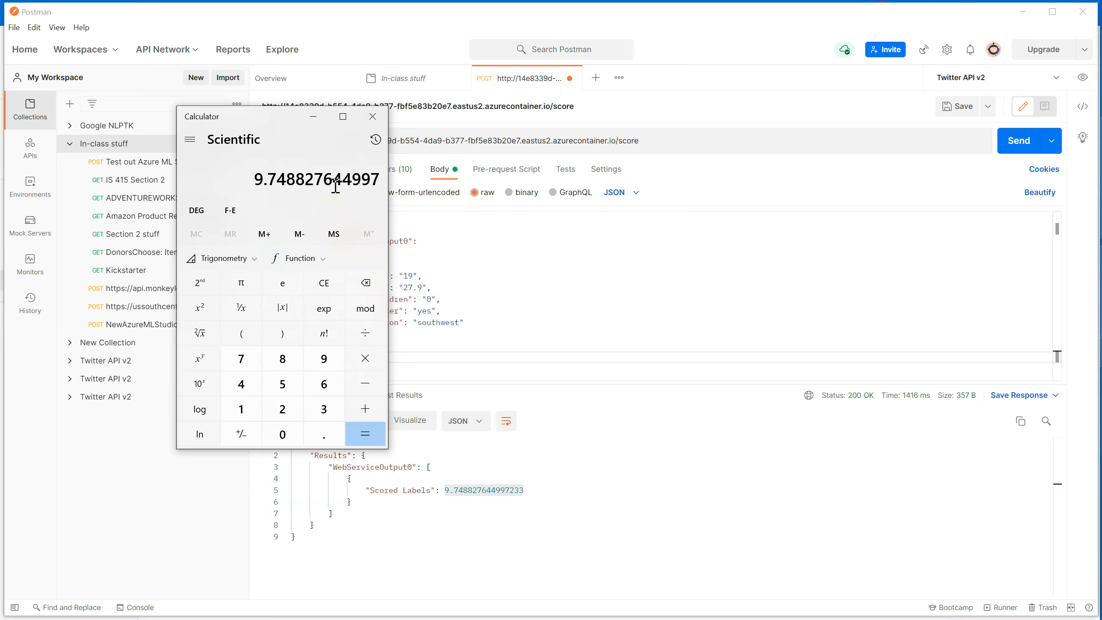
{"action": "key", "text": "BackSpace"}
{"action": "key", "text": "BackSpace"}
{"action": "key", "text": "BackSpace"}
{"action": "key", "text": "BackSpace"}
{"action": "key", "text": "BackSpace"}
{"action": "key", "text": "BackSpace"}
{"action": "key", "text": "BackSpace"}
{"action": "key", "text": "BackSpace"}
{"action": "key", "text": "BackSpace"}
{"action": "key", "text": "BackSpace"}
{"action": "key", "text": "BackSpace"}
{"action": "key", "text": "BackSpace"}
{"action": "key", "text": "BackSpace"}
{"action": "key", "text": "BackSpace"}
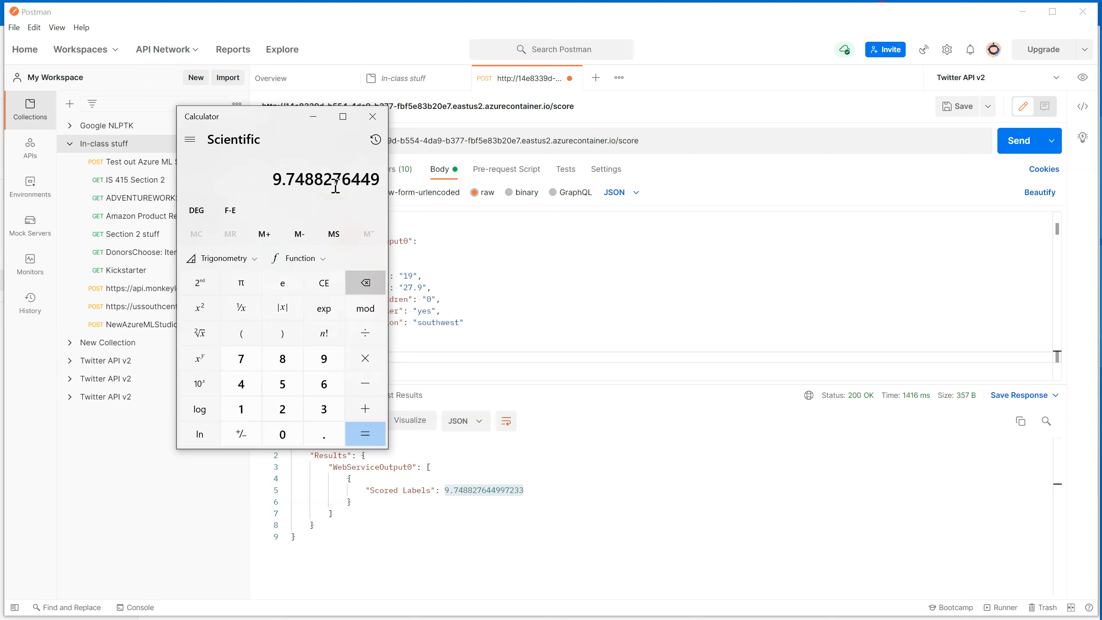
Step: Try evaluating the constant e with 9.748827644997233 without a power operator, and clear the entry
{"action": "left_click", "coordinate": [283, 285]}
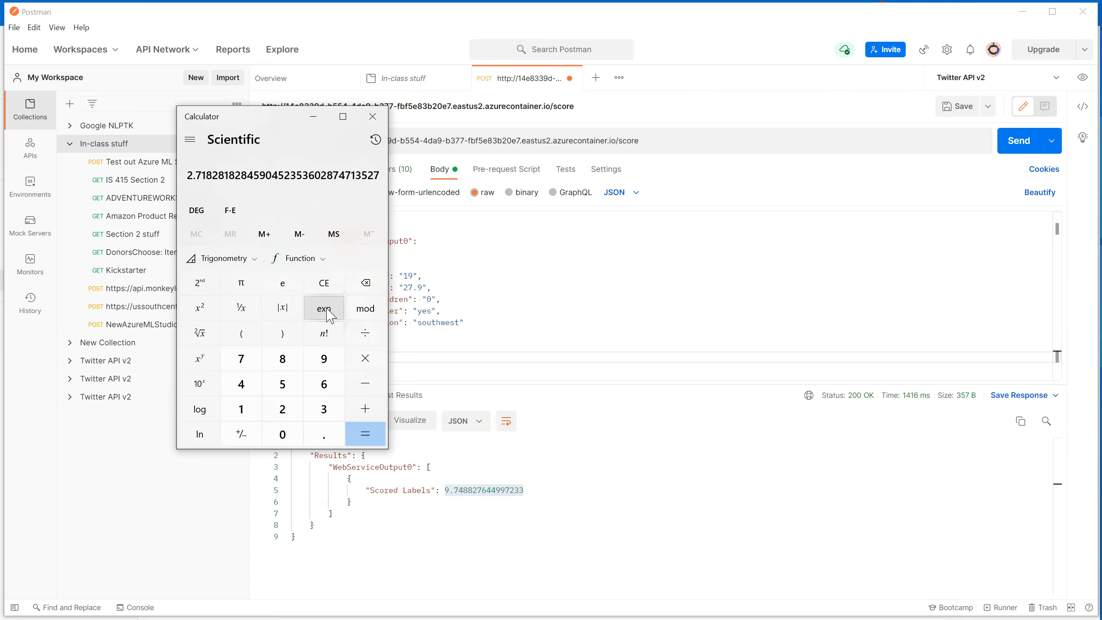
{"action": "type", "text": "9.748827644997233"}
{"action": "left_click", "coordinate": [364, 436]}
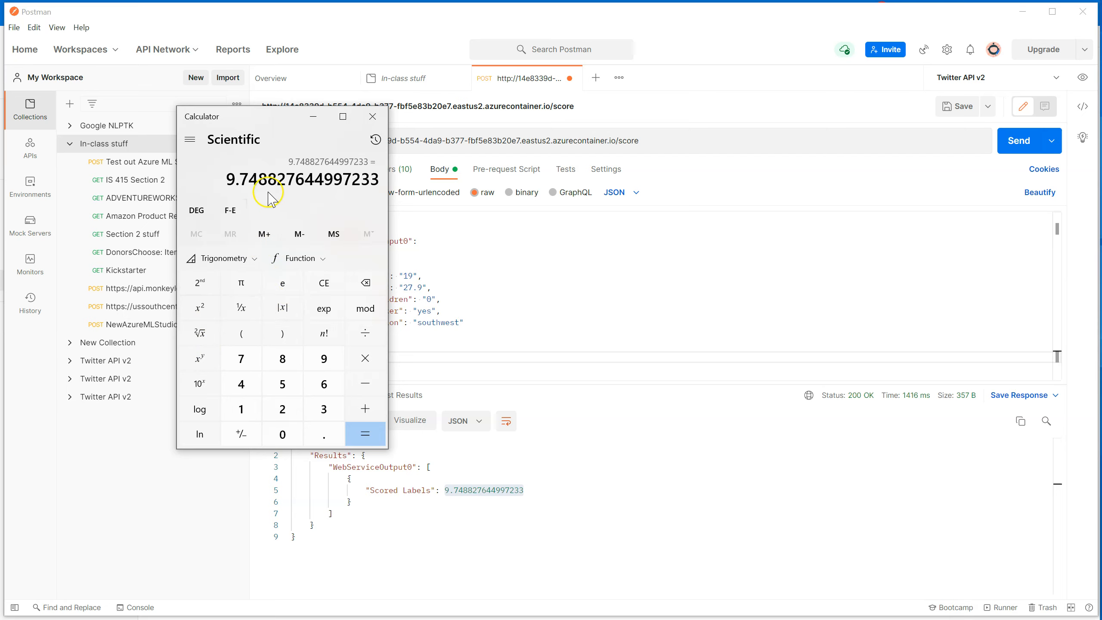
{"action": "left_click", "coordinate": [322, 282]}
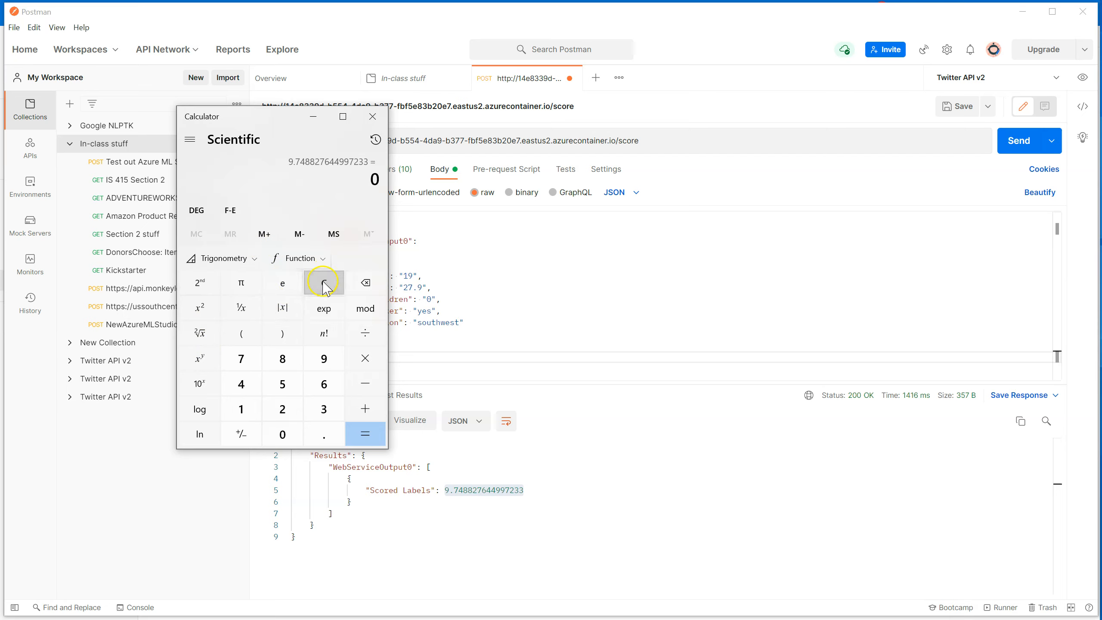
Step: Calculate e raised to the power of 9.748827644997233, highlight digits of the result, and close the calculator
{"action": "left_click", "coordinate": [284, 287]}
{"action": "left_click", "coordinate": [198, 362]}
{"action": "type", "text": "9.748827644997233"}
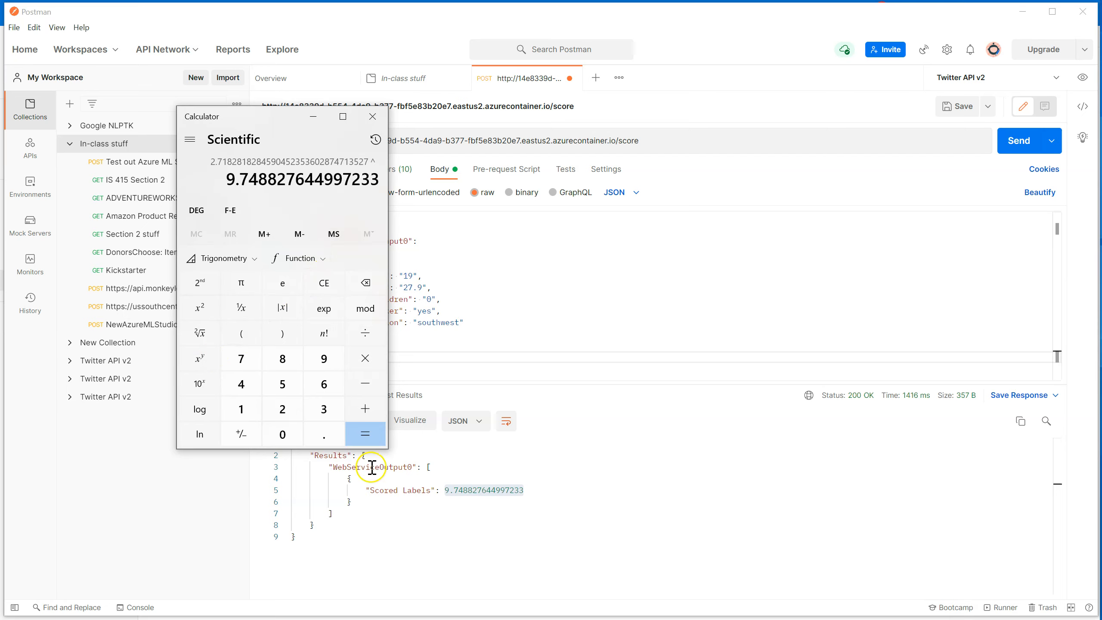
{"action": "left_click", "coordinate": [365, 433]}
{"action": "left_click", "coordinate": [246, 212]}
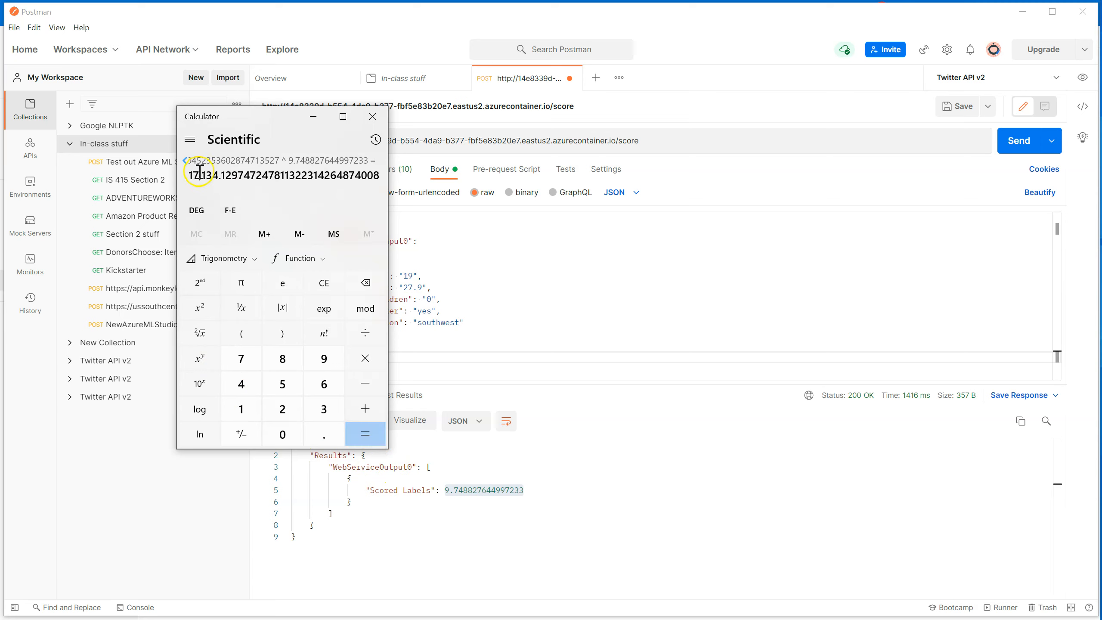
{"action": "left_click_drag", "start_coordinate": [190, 176], "coordinate": [206, 177]}
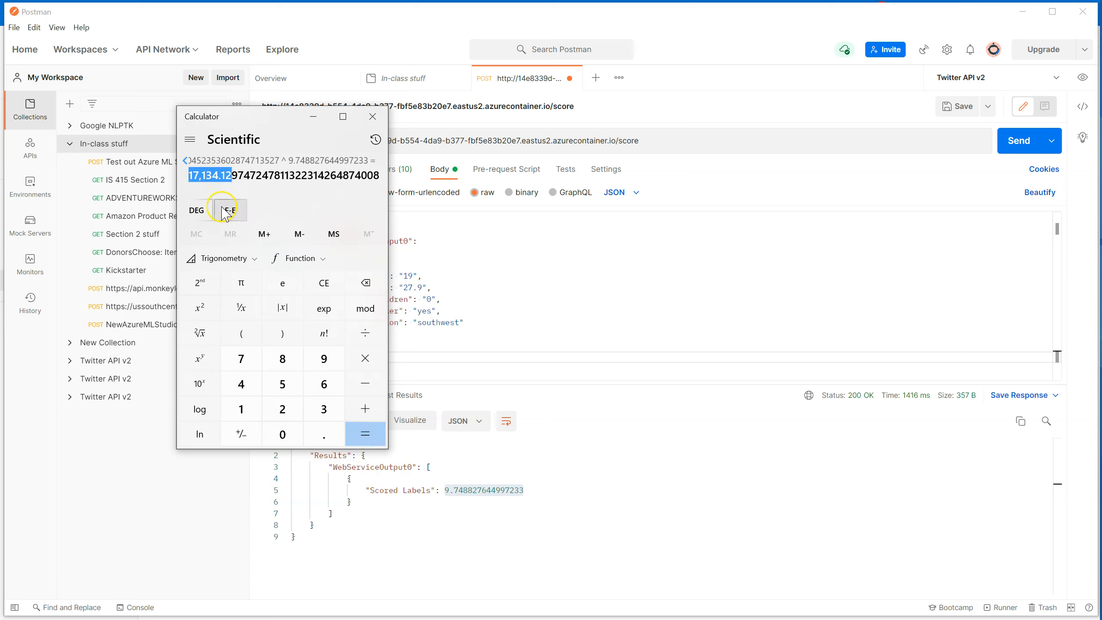
{"action": "double_click", "coordinate": [255, 171]}
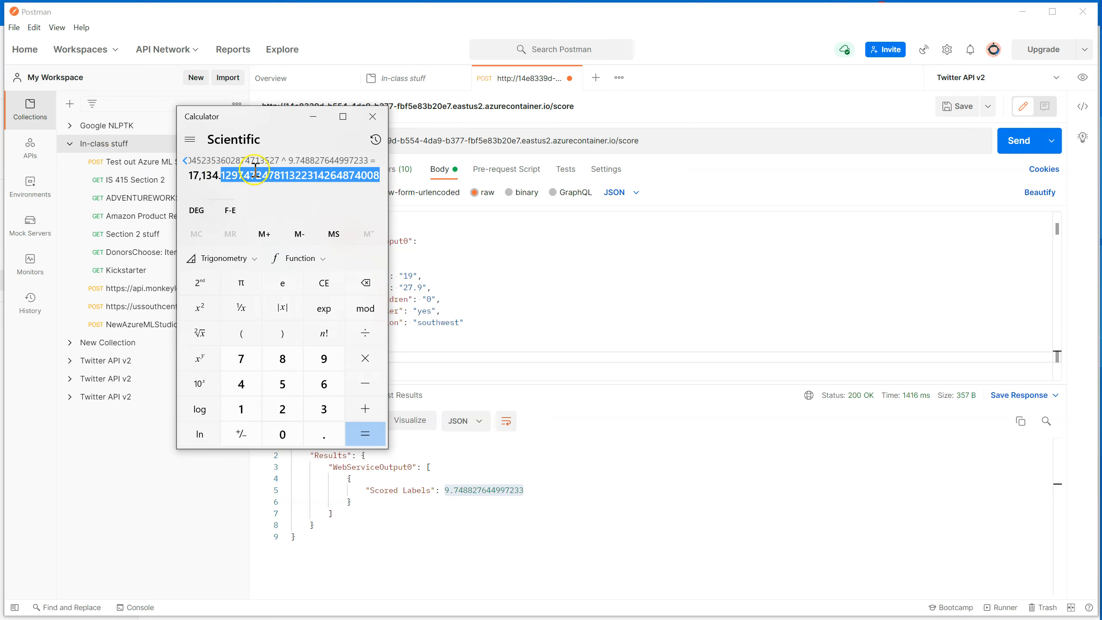
{"action": "left_click", "coordinate": [372, 116]}
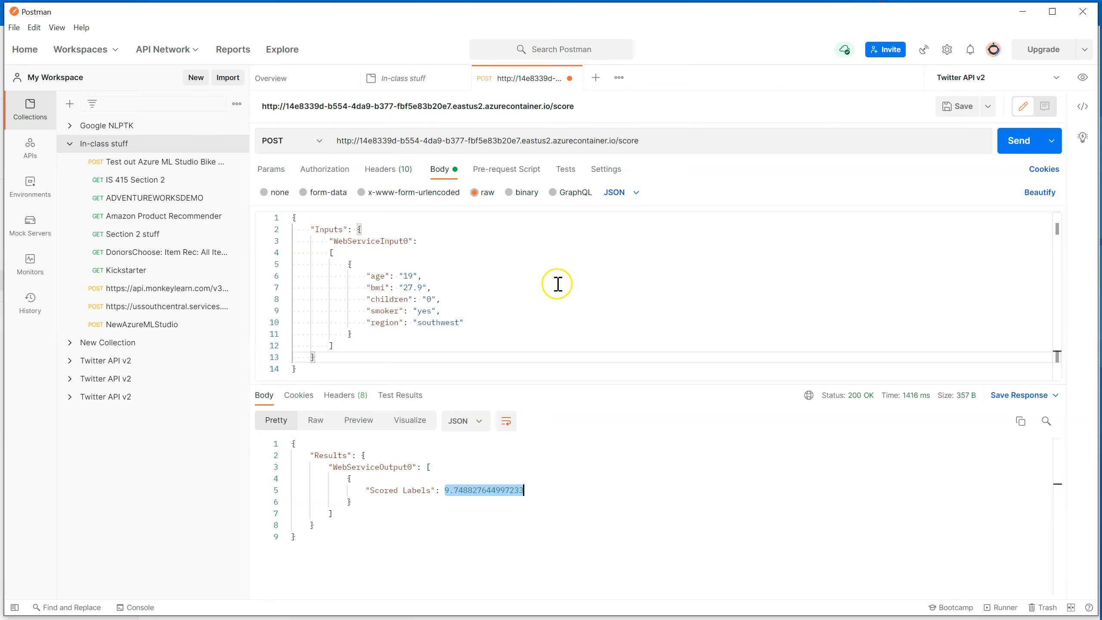
Step: Show the request's code snippet as Python - Requests and copy the entire snippet
{"action": "left_click", "coordinate": [1083, 108]}
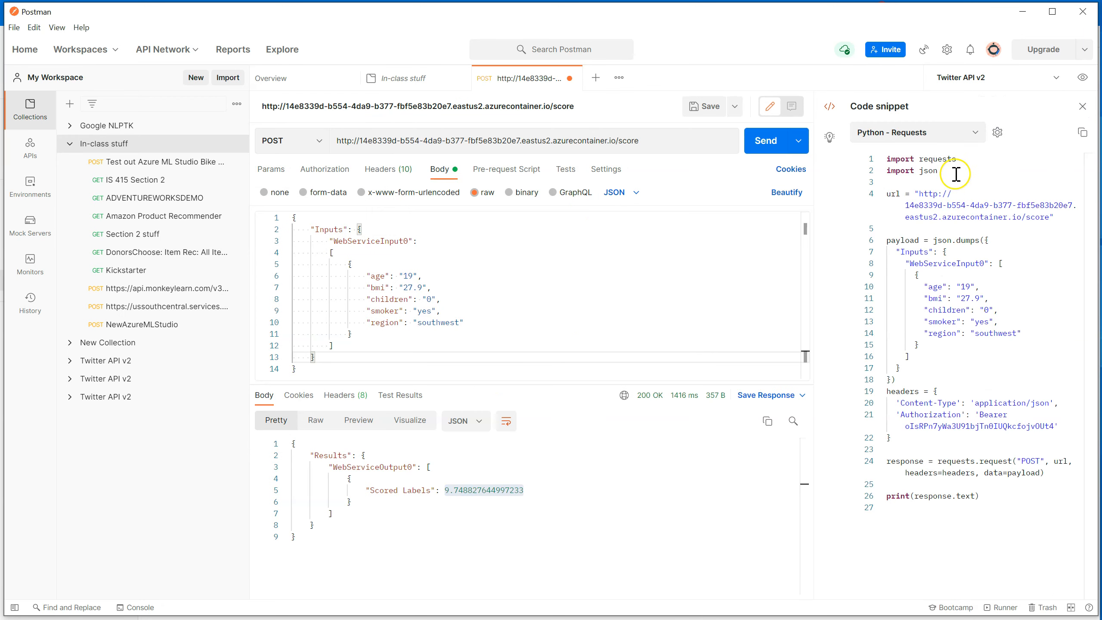
{"action": "left_click", "coordinate": [977, 133]}
{"action": "scroll", "coordinate": [920, 478], "scroll_direction": "down", "scroll_amount": 3}
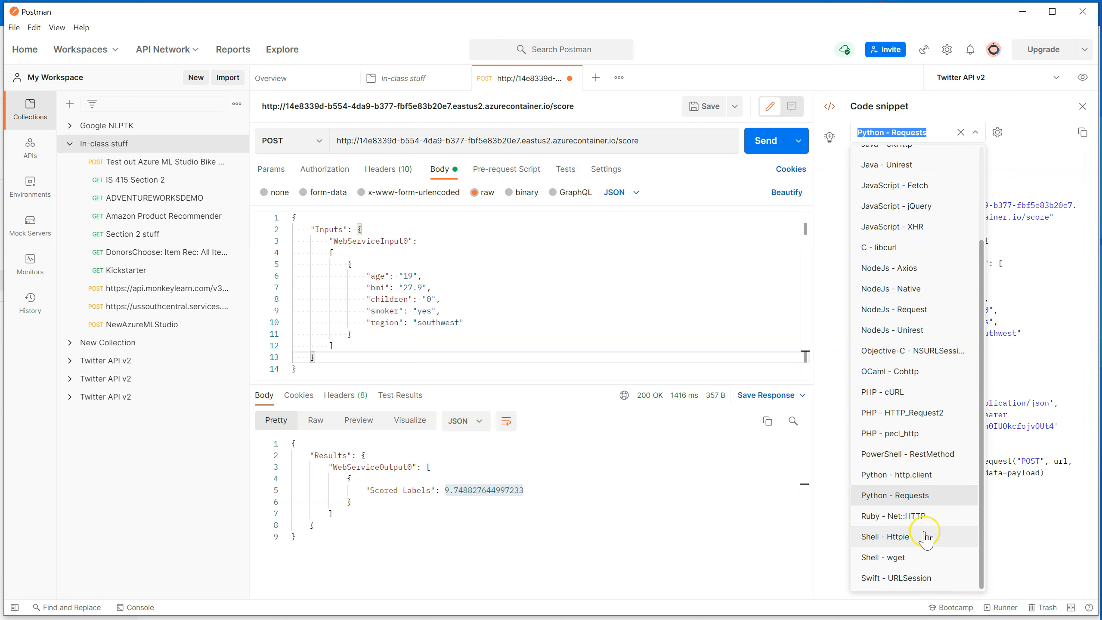
{"action": "left_click", "coordinate": [919, 496]}
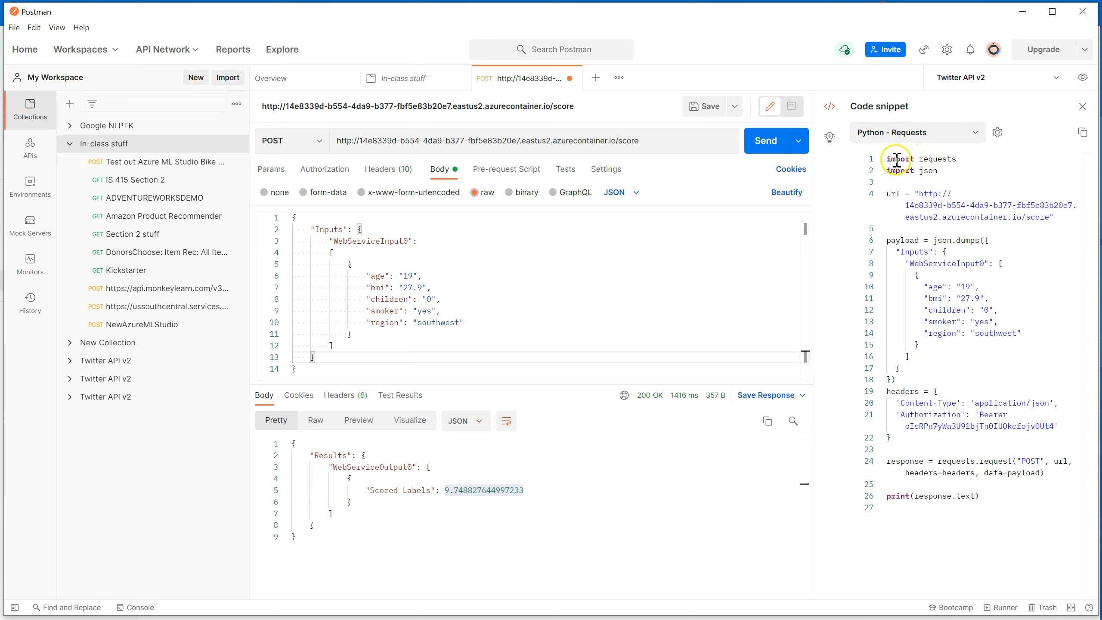
{"action": "left_click_drag", "start_coordinate": [888, 159], "coordinate": [916, 285]}
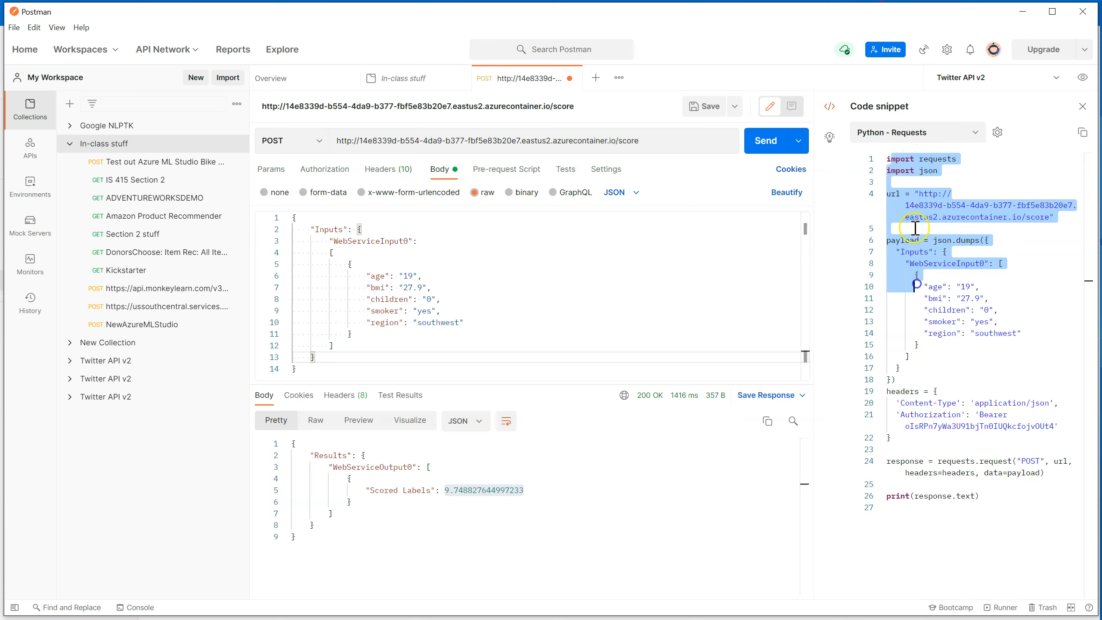
{"action": "left_click_drag", "start_coordinate": [888, 159], "coordinate": [986, 506]}
{"action": "key", "text": "ctrl+c"}
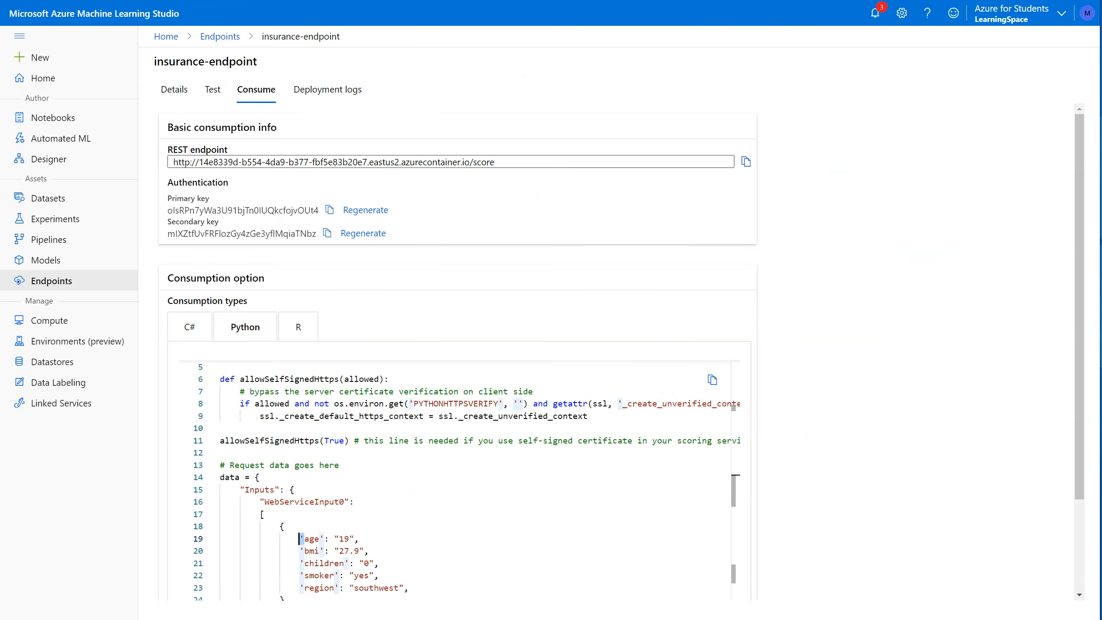
Step: In Azure Machine Learning Studio, create a new notebook file named endpoint-test.ipynb and dismiss the Jupyter notice
{"action": "left_click", "coordinate": [53, 119]}
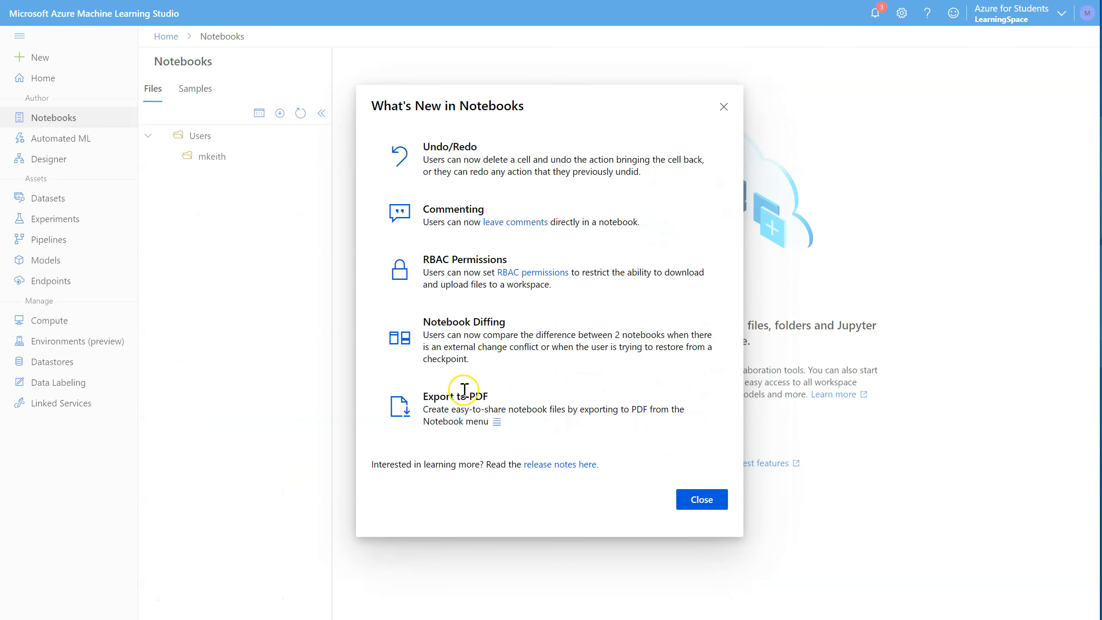
{"action": "left_click", "coordinate": [699, 496]}
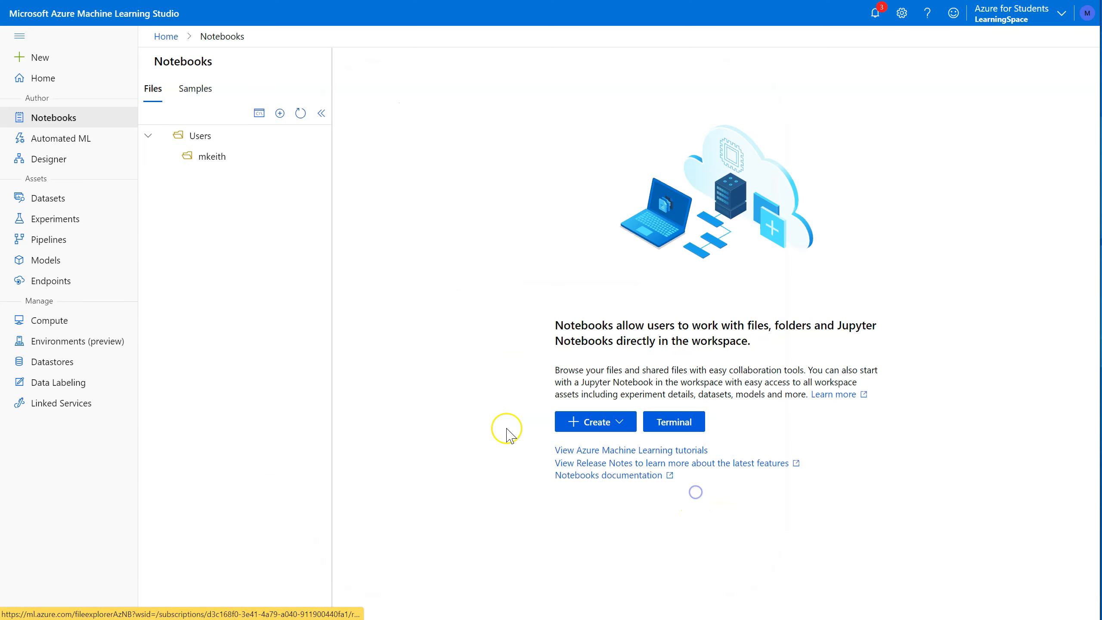
{"action": "left_click", "coordinate": [589, 424]}
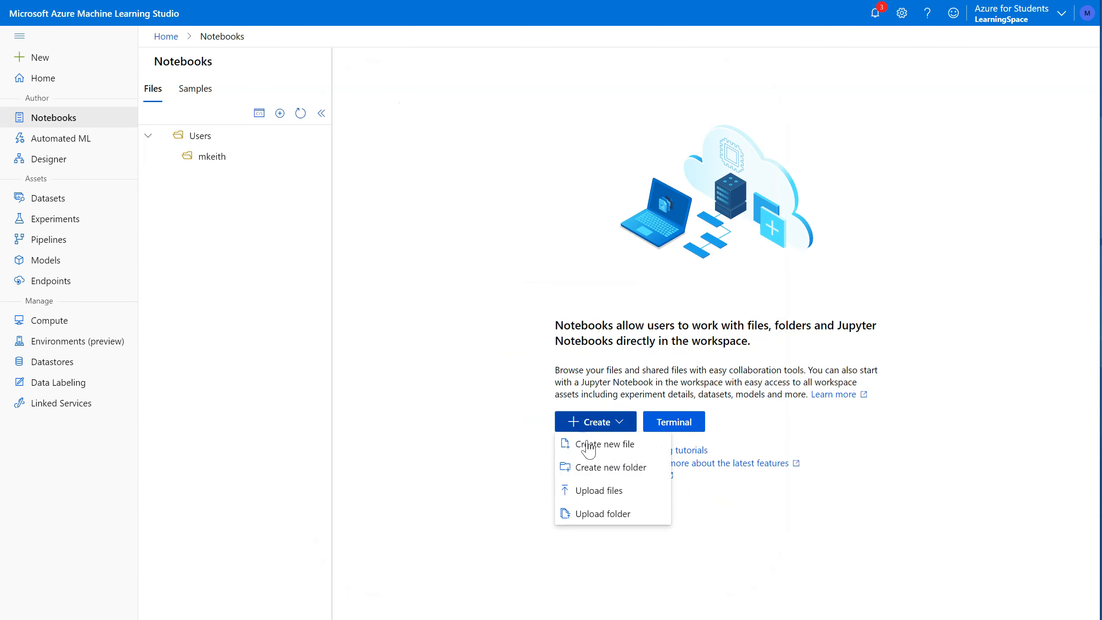
{"action": "left_click", "coordinate": [592, 446]}
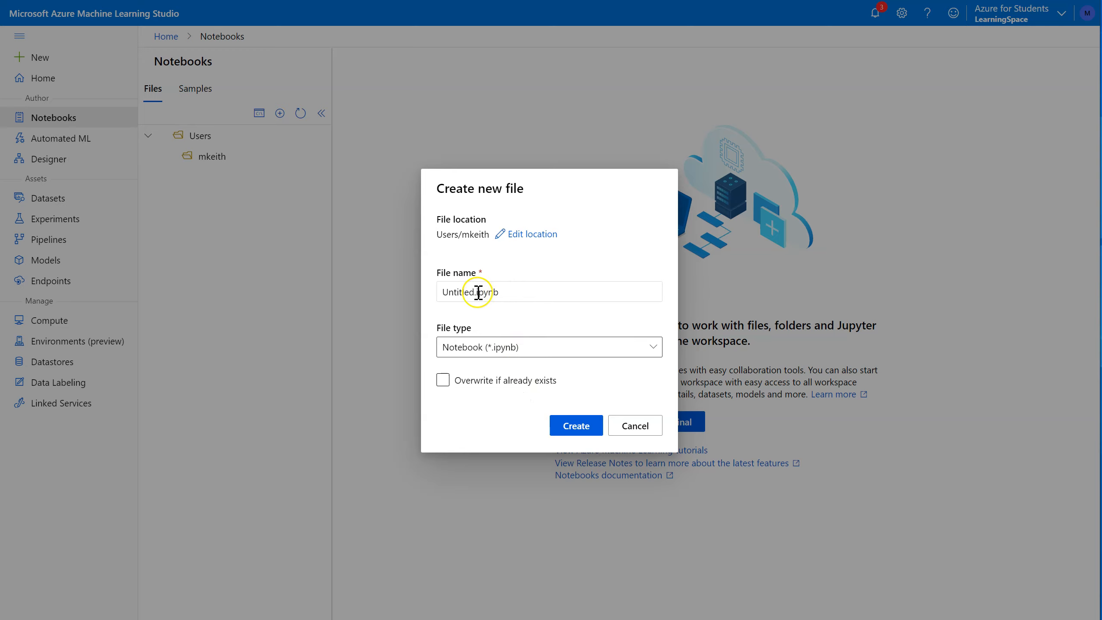
{"action": "left_click_drag", "start_coordinate": [475, 292], "coordinate": [427, 289]}
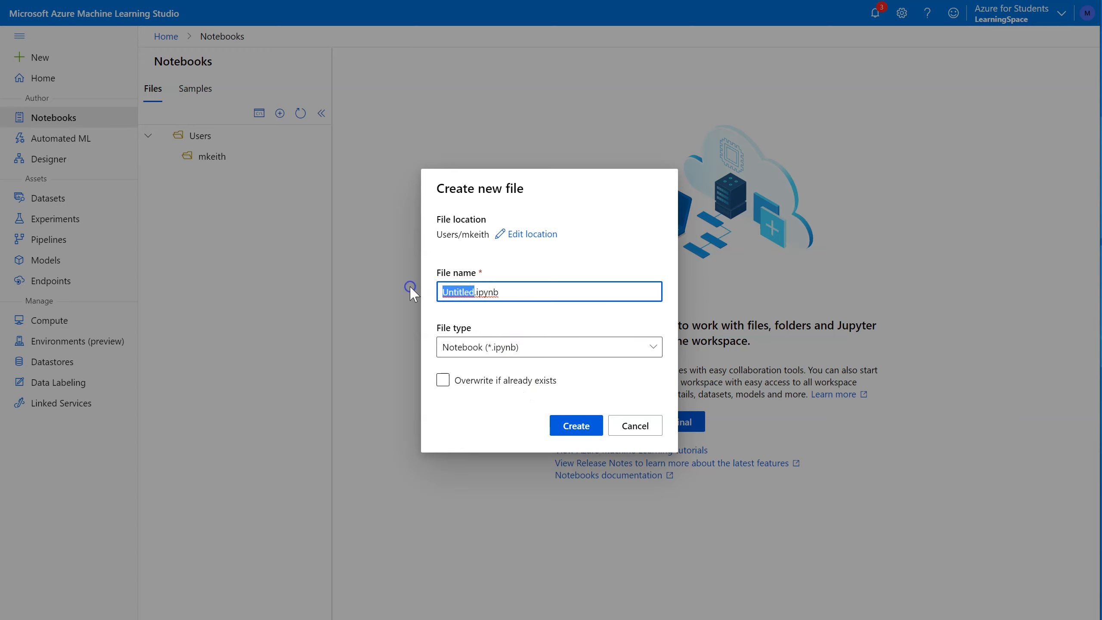
{"action": "type", "text": "e"}
{"action": "key", "text": "BackSpace"}
{"action": "key", "text": "BackSpace"}
{"action": "key", "text": "BackSpace"}
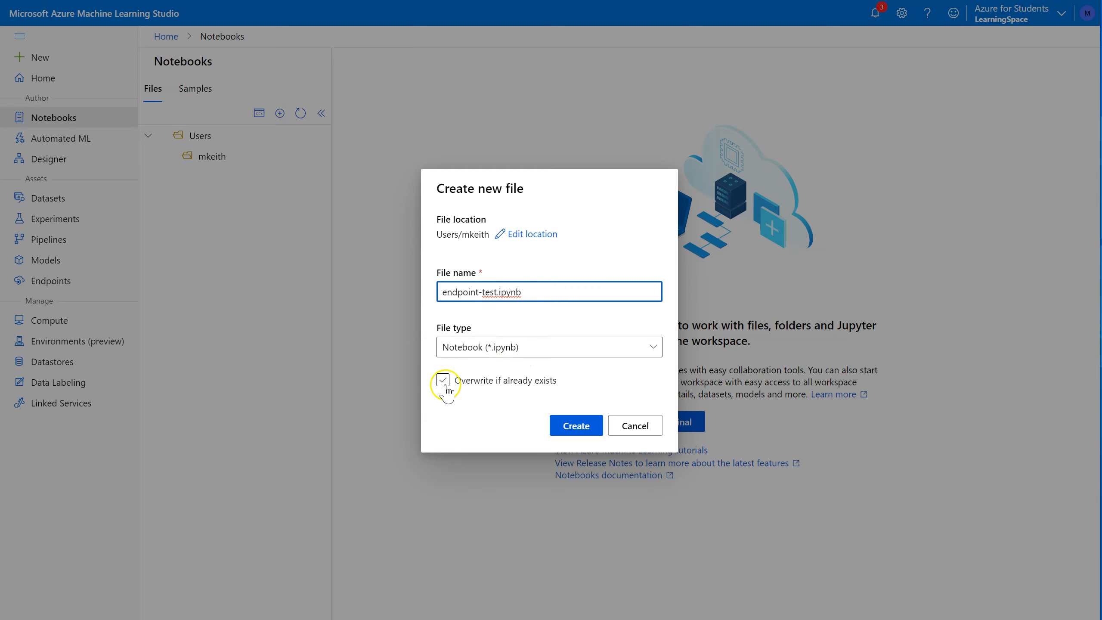
{"action": "left_click", "coordinate": [577, 425]}
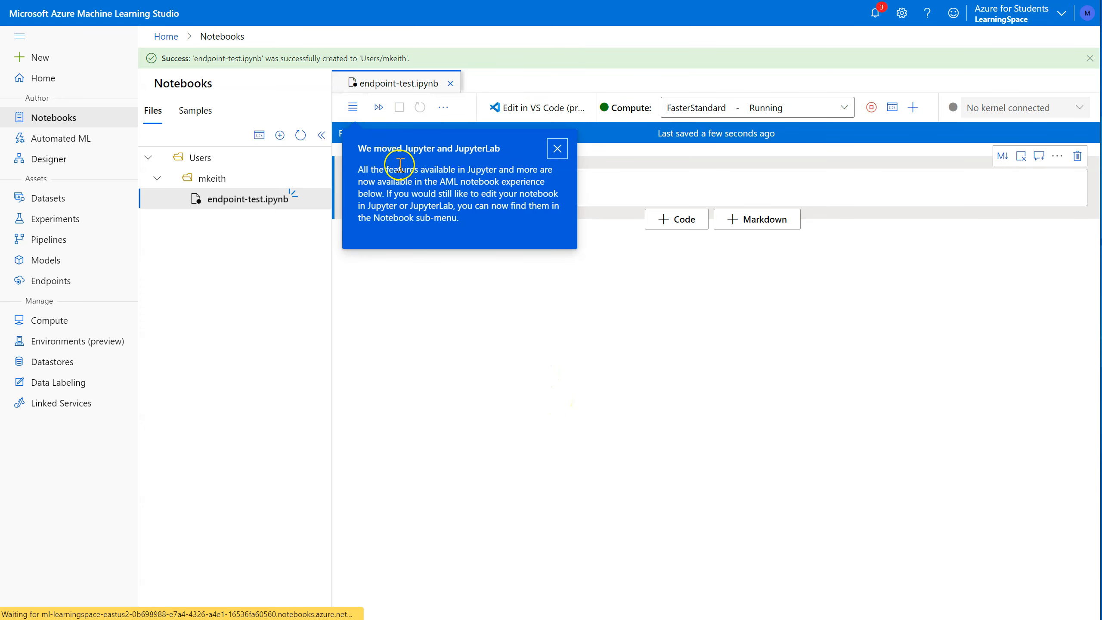
{"action": "left_click", "coordinate": [558, 149]}
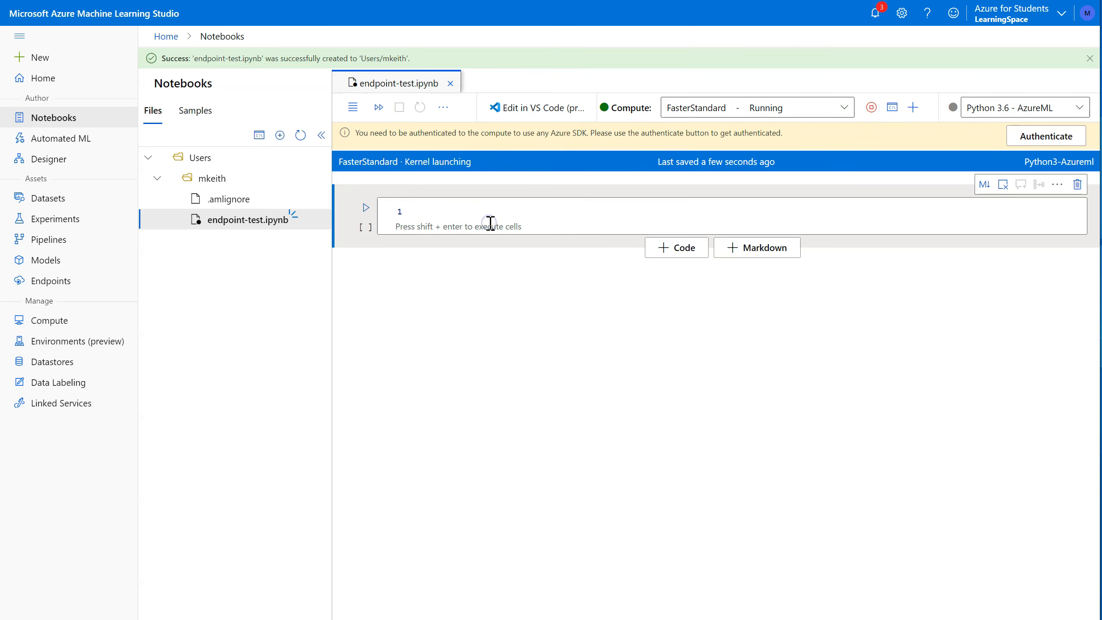
Step: Paste the copied Python request code, including its bearer API key, into the notebook's first cell and run it
{"action": "left_click", "coordinate": [496, 211]}
{"action": "key", "text": "ctrl+v"}
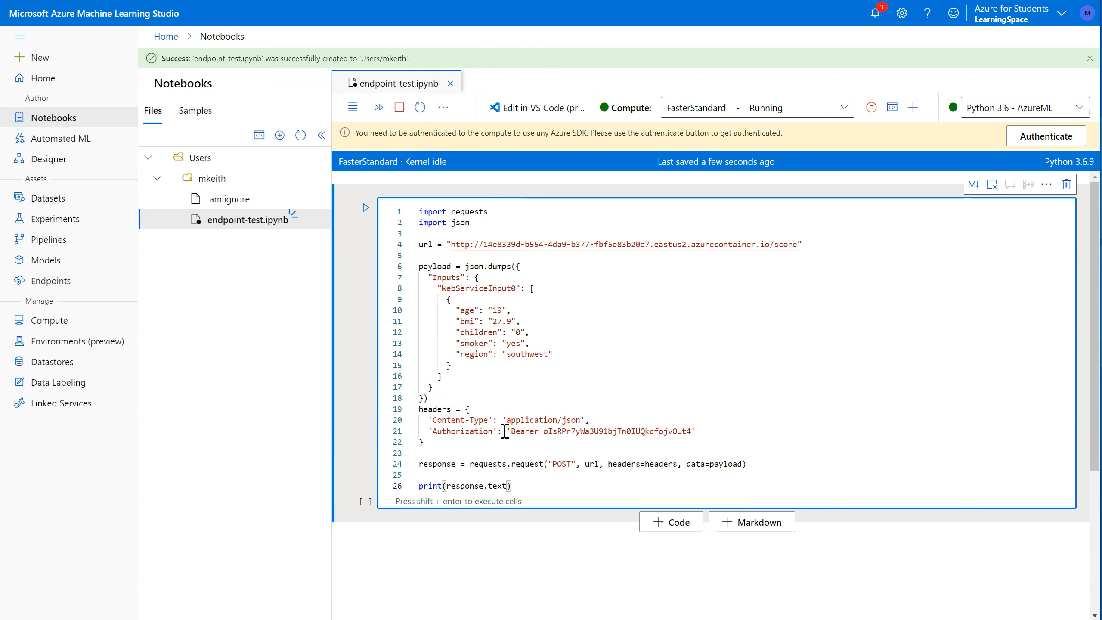
{"action": "key", "text": "shift+Return"}
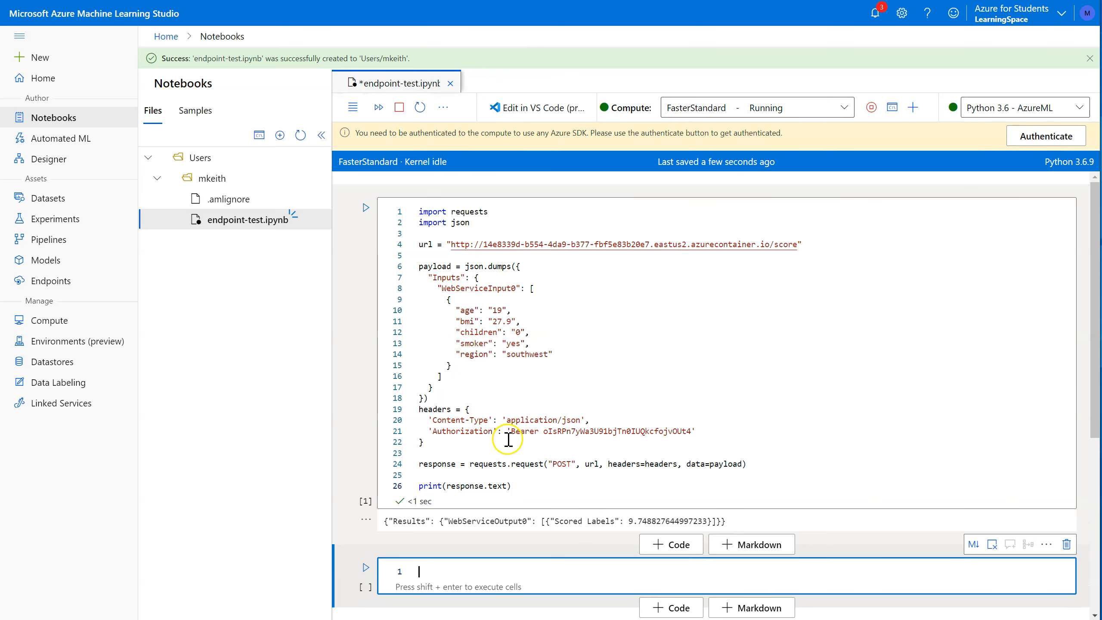
Step: Below the request call in the first cell, add the line json_data = json.loads(response.text)
{"action": "left_click_drag", "start_coordinate": [412, 456], "coordinate": [739, 463]}
{"action": "scroll", "coordinate": [739, 463], "scroll_direction": "up", "scroll_amount": 2}
{"action": "left_click", "coordinate": [540, 453]}
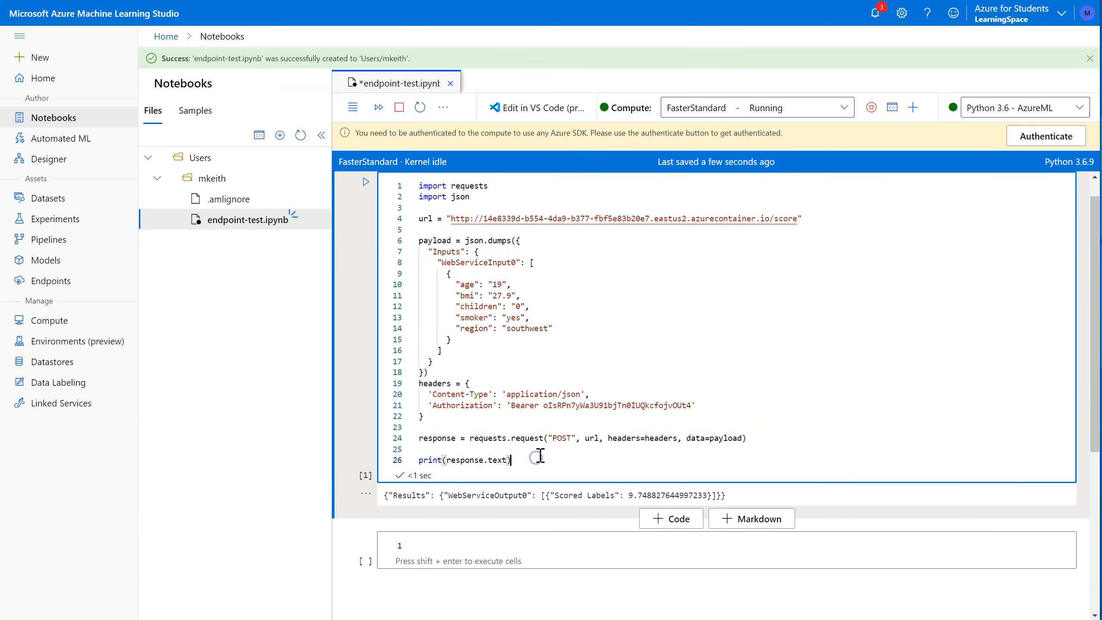
{"action": "left_click", "coordinate": [520, 463]}
{"action": "key", "text": "Return"}
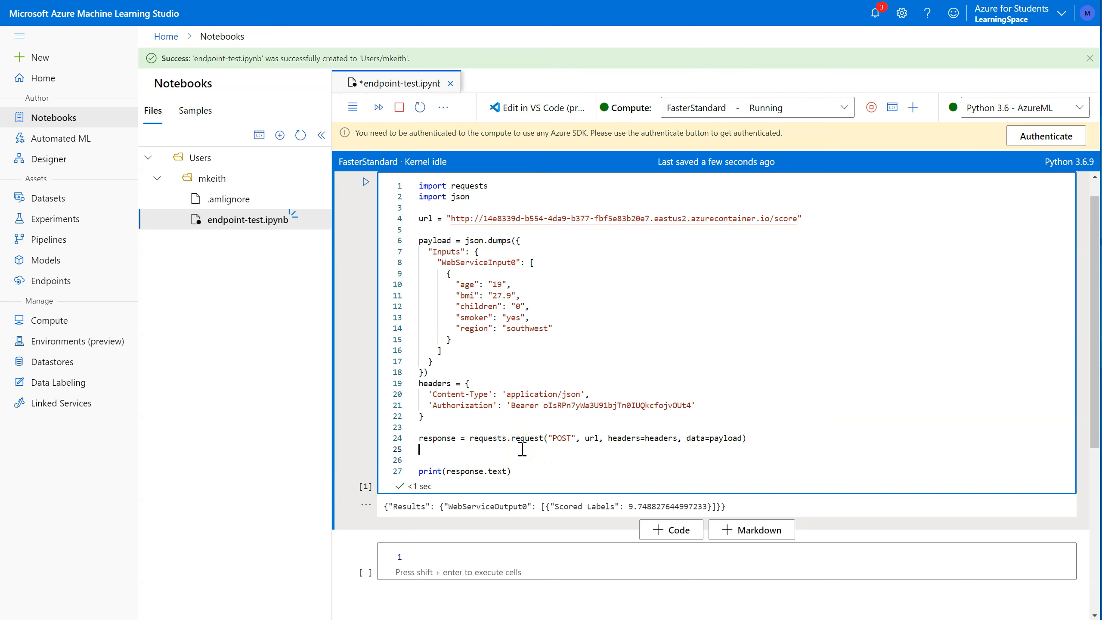
{"action": "left_click", "coordinate": [413, 506]}
{"action": "left_click_drag", "start_coordinate": [413, 506], "coordinate": [740, 508]}
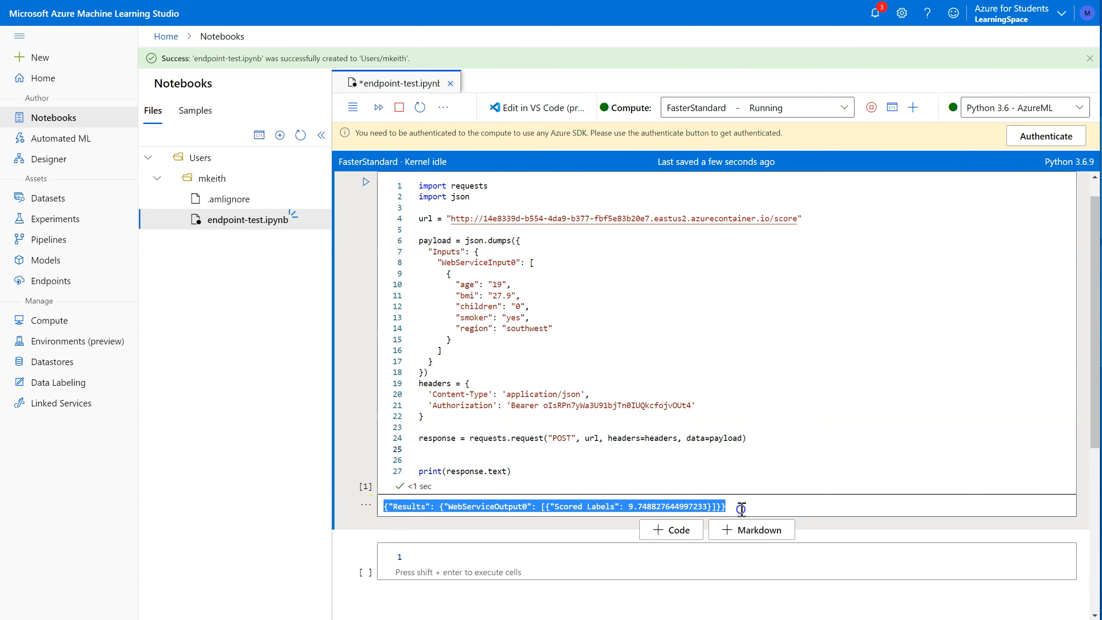
{"action": "left_click", "coordinate": [472, 455]}
{"action": "key", "text": "Return"}
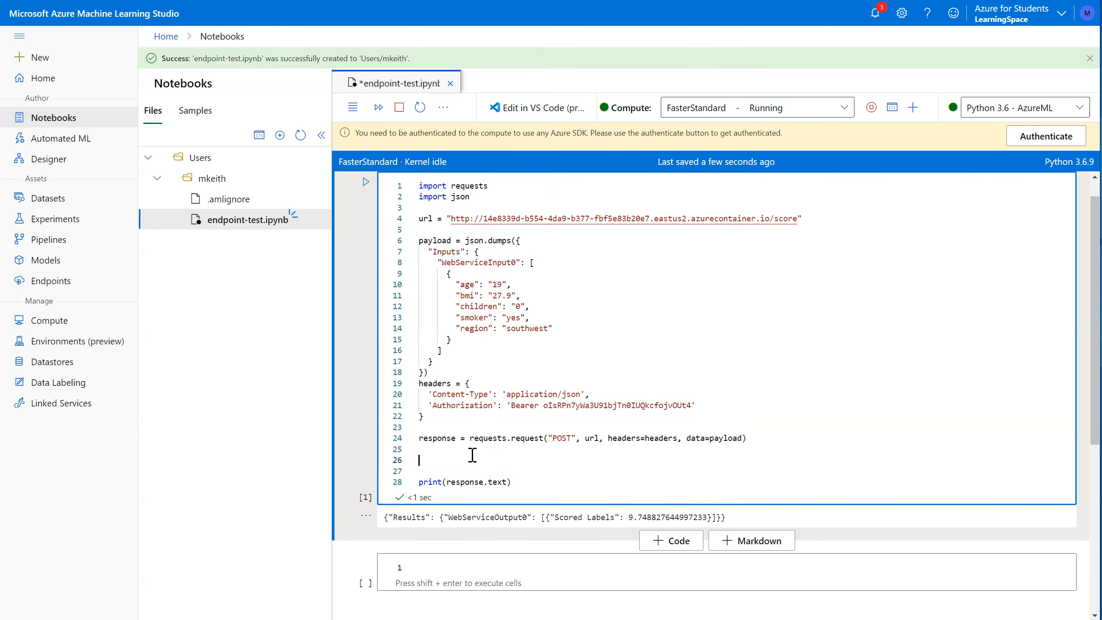
{"action": "type", "text": "json_data = json."}
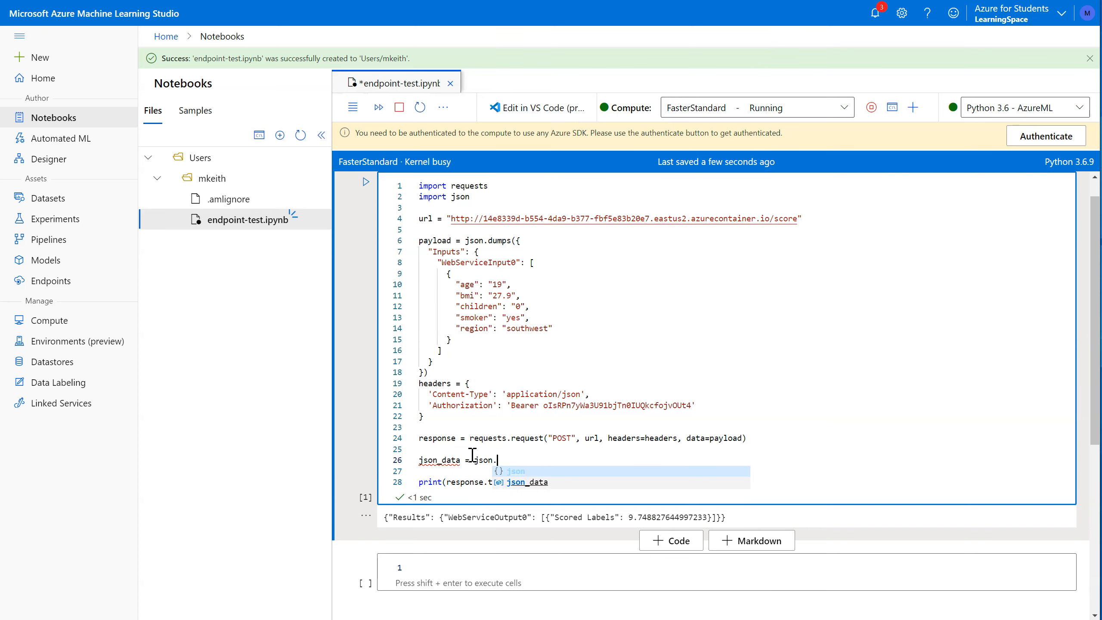
{"action": "type", "text": "loads("}
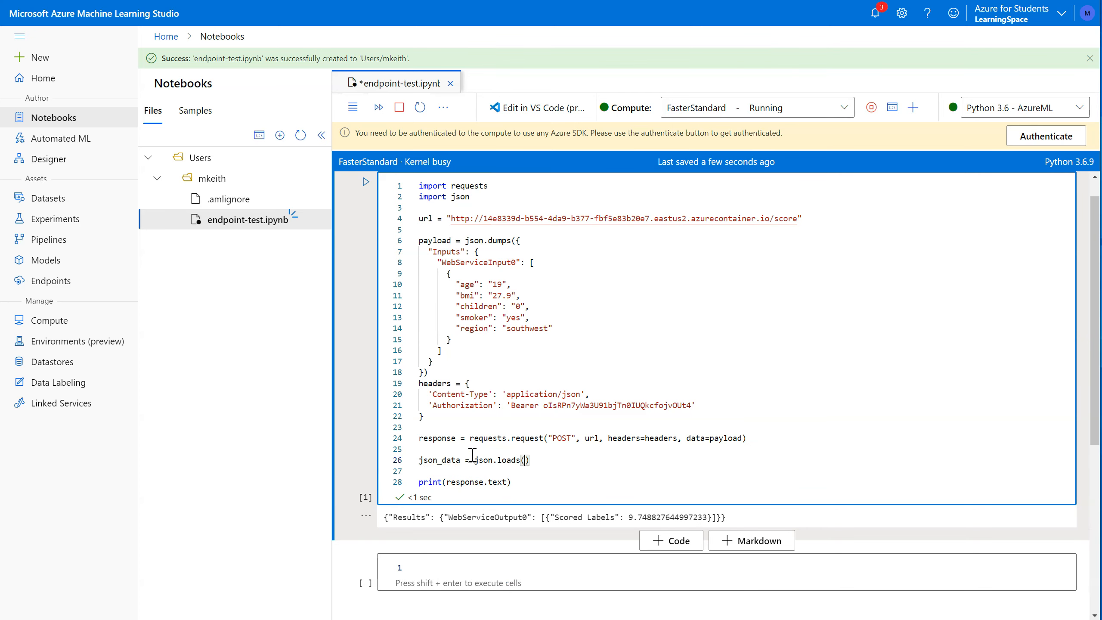
{"action": "type", "text": "rewspo"}
{"action": "key", "text": "BackSpace"}
{"action": "key", "text": "BackSpace"}
{"action": "key", "text": "BackSpace"}
{"action": "key", "text": "BackSpace"}
{"action": "type", "text": "sponse.xt"}
{"action": "key", "text": "BackSpace"}
{"action": "key", "text": "BackSpace"}
{"action": "type", "text": "text"}
Step: Change the print statement's argument from response.text to json_data['Results']['WebServiceOutput0'][0]['Scored Labels']
{"action": "key", "text": "Down"}
{"action": "key", "text": "Down"}
{"action": "key", "text": "Left"}
{"action": "key", "text": "ctrl+shift+Left"}
{"action": "key", "text": "ctrl+shift+Left"}
{"action": "type", "text": "json_data["}
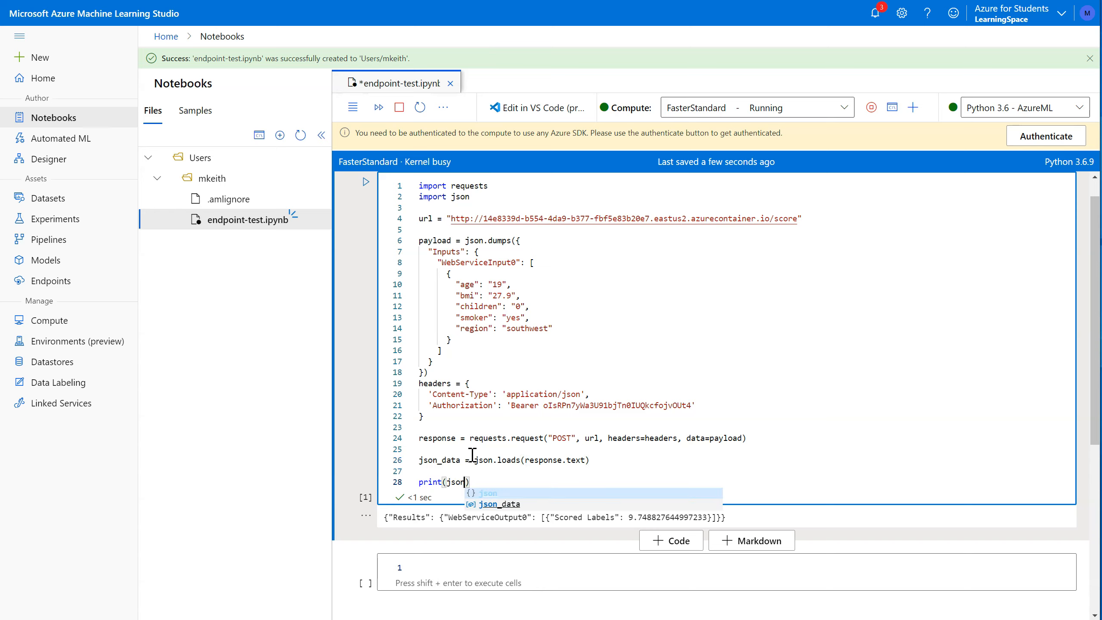
{"action": "type", "text": "'"}
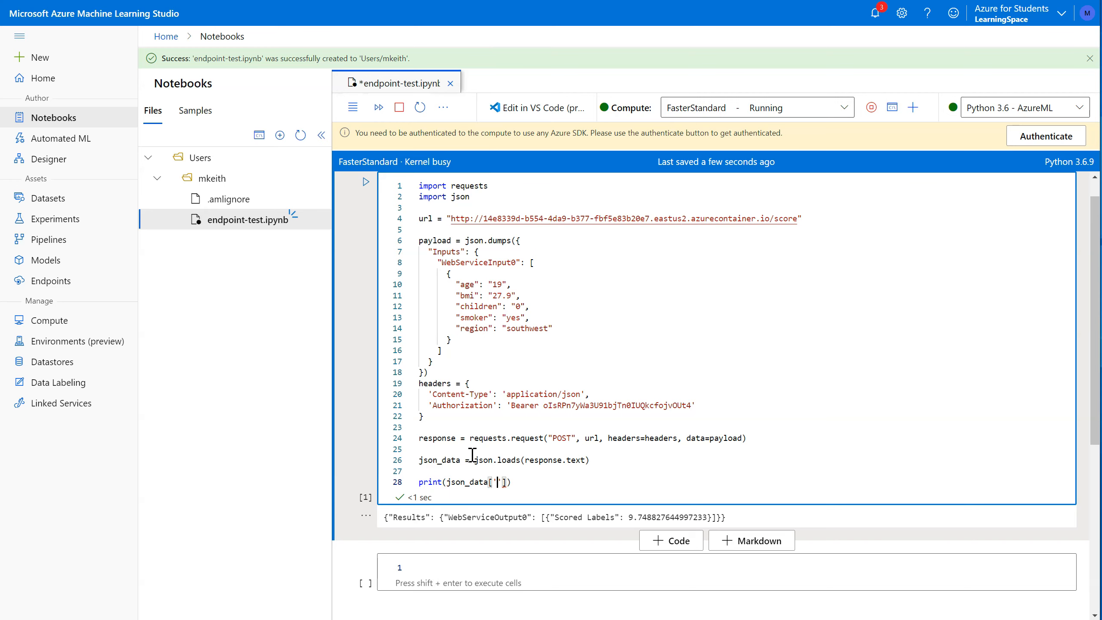
{"action": "type", "text": "Results']['WebServiceOutput0']"}
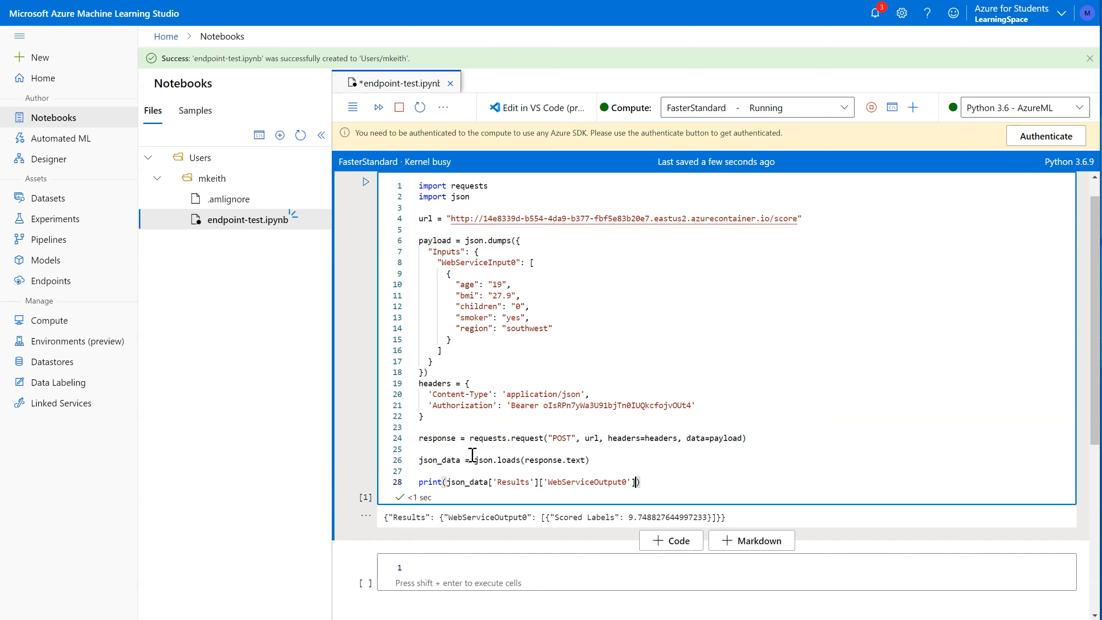
{"action": "type", "text": "[0]["}
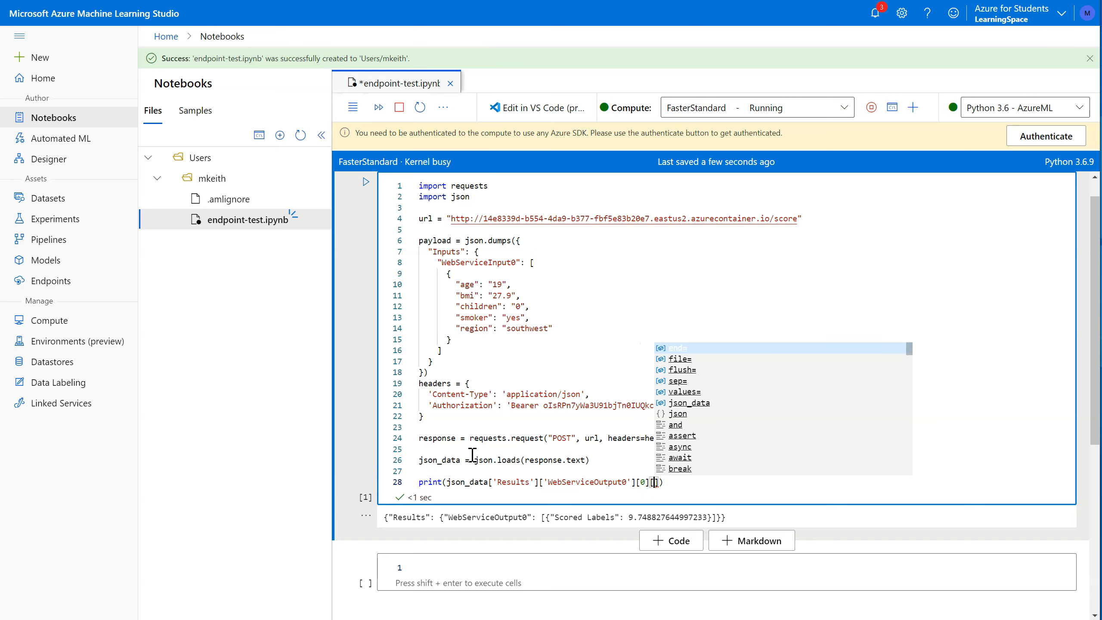
{"action": "type", "text": "'Scored La"}
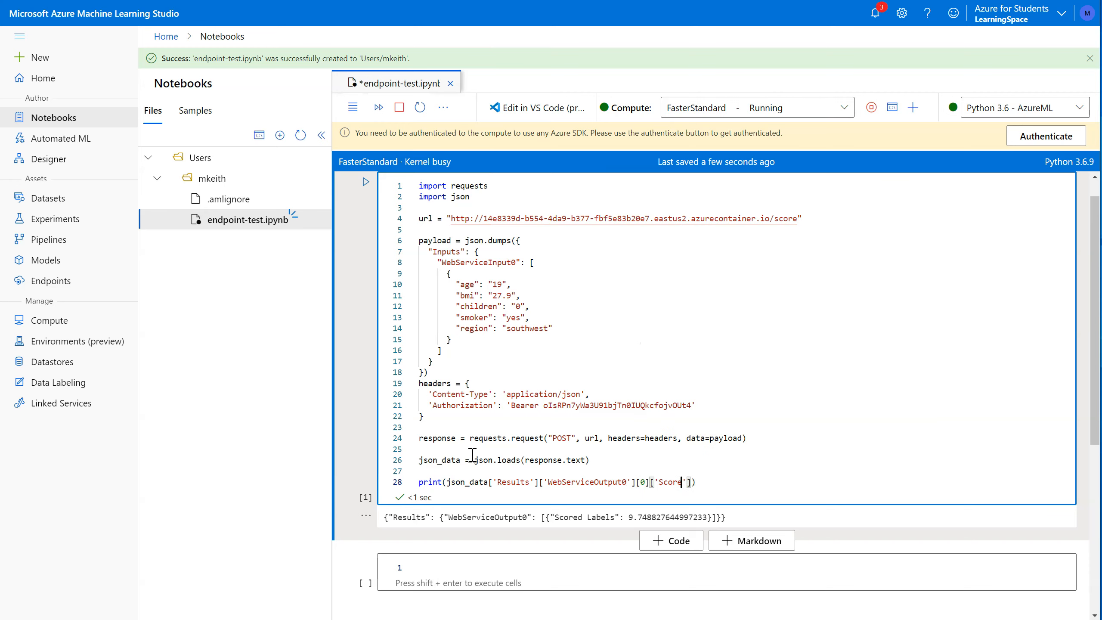
{"action": "type", "text": "bels"}
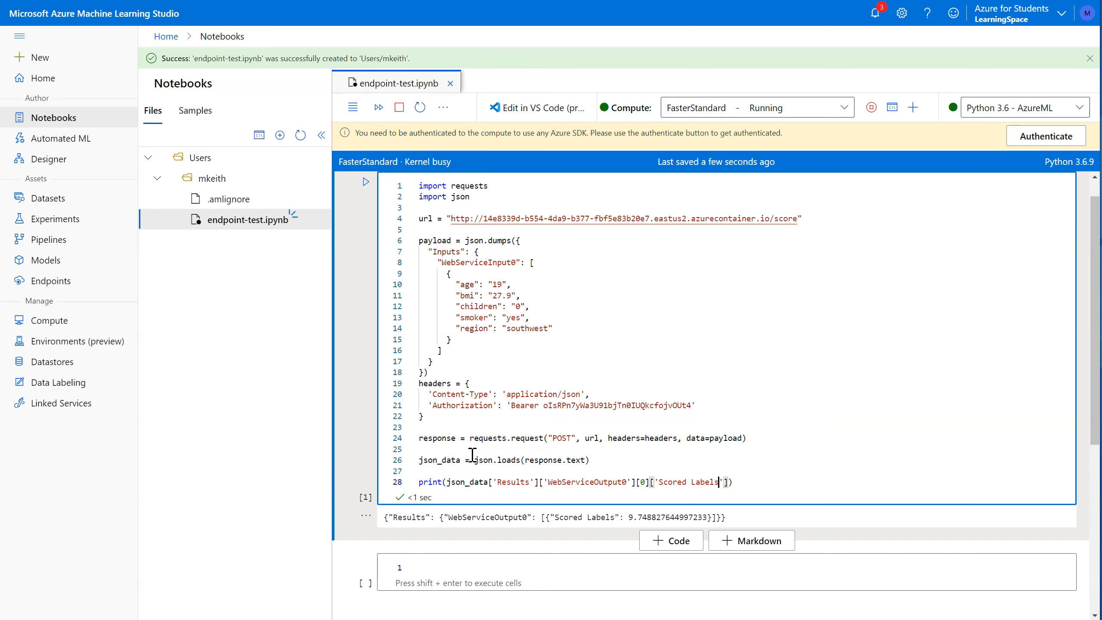
{"action": "type", "text": "']"}
{"action": "key", "text": "BackSpace"}
{"action": "key", "text": "BackSpace"}
Step: Run the edited cell and highlight the scored label value in its output
{"action": "key", "text": "shift+Return"}
{"action": "left_click", "coordinate": [470, 496]}
{"action": "left_click_drag", "start_coordinate": [465, 517], "coordinate": [380, 517]}
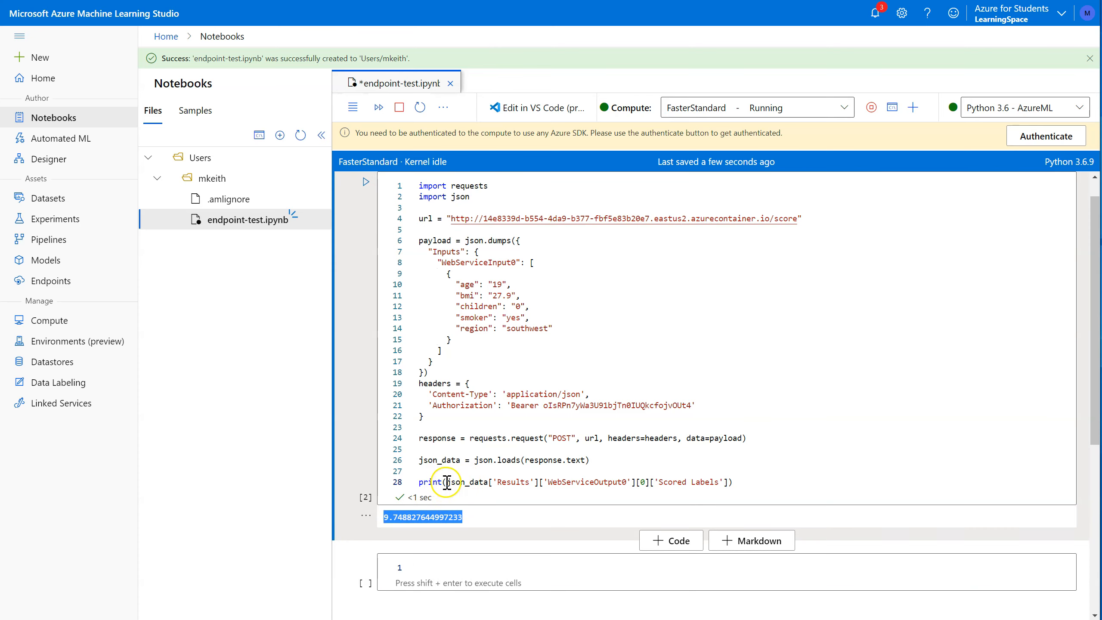
Step: Add the line import numpy as np beneath the existing imports in the cell
{"action": "left_click", "coordinate": [729, 482]}
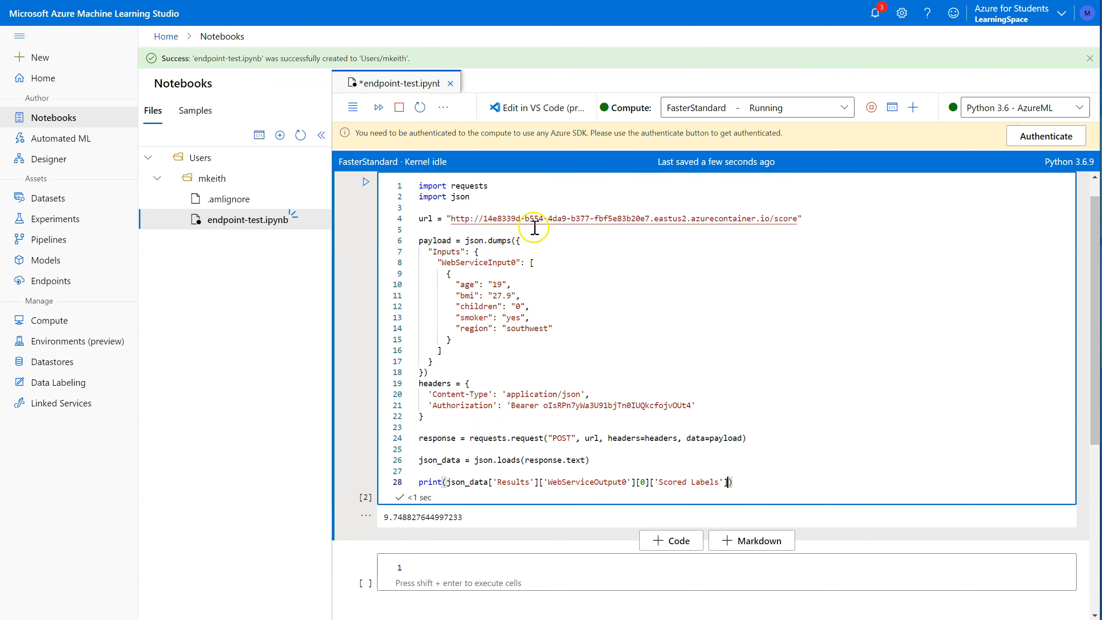
{"action": "left_click", "coordinate": [534, 199]}
{"action": "key", "text": "Return"}
{"action": "type", "text": "imp"}
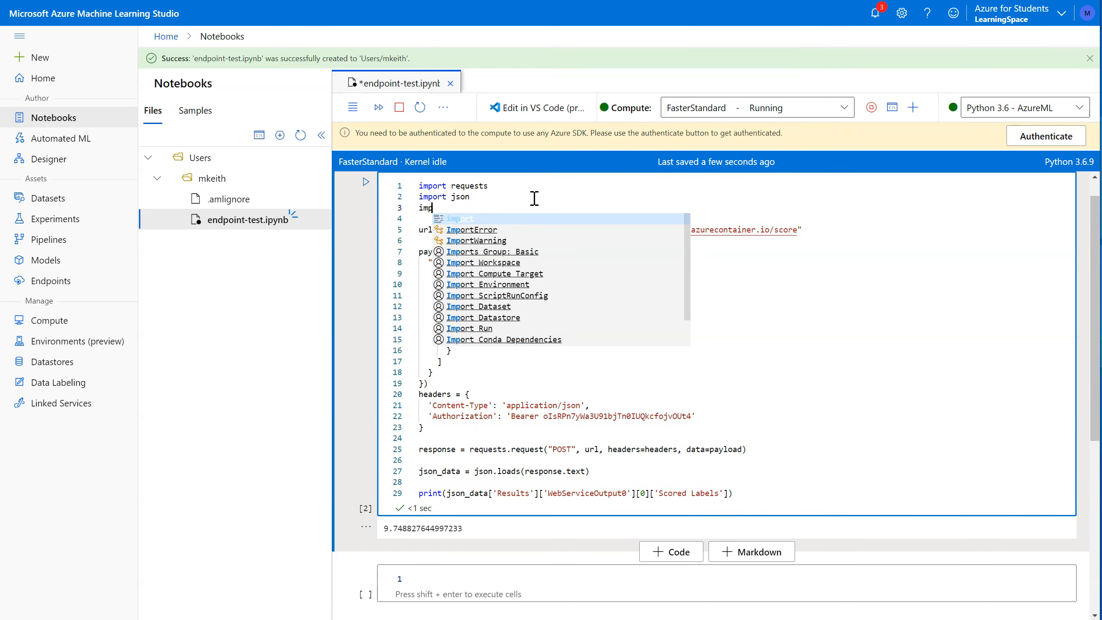
{"action": "type", "text": "ort rumpy"}
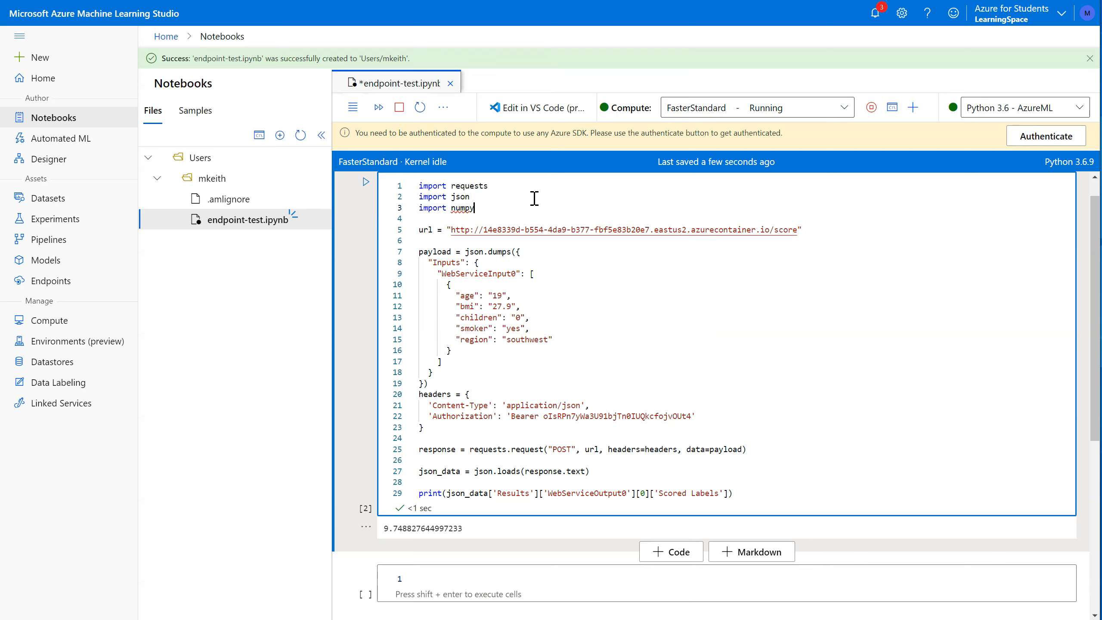
{"action": "double_click", "coordinate": [439, 471]}
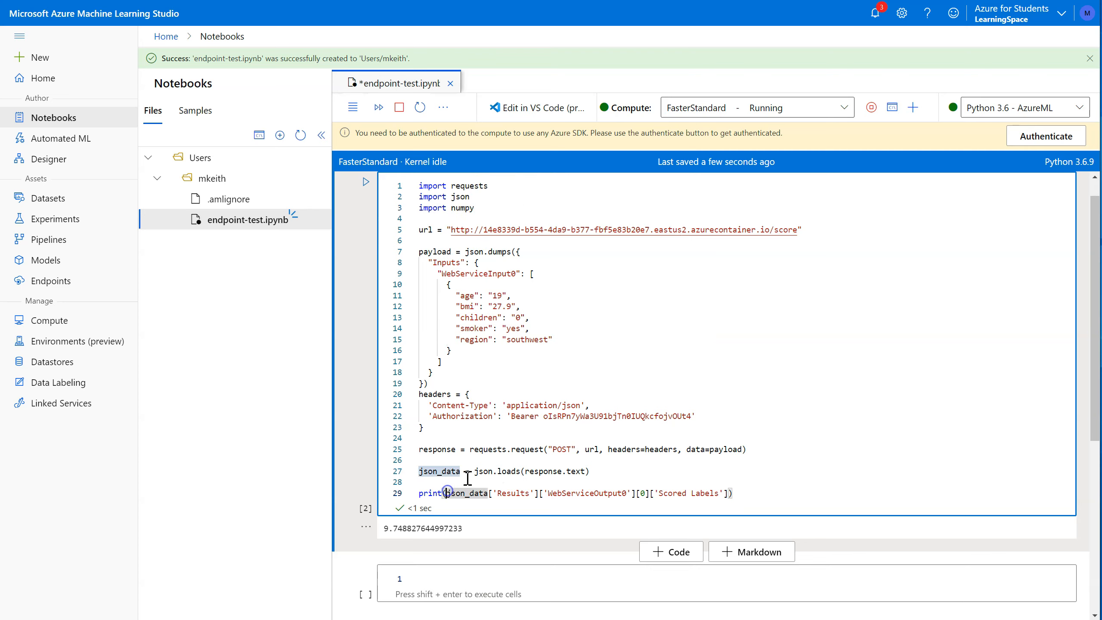
{"action": "left_click", "coordinate": [504, 211]}
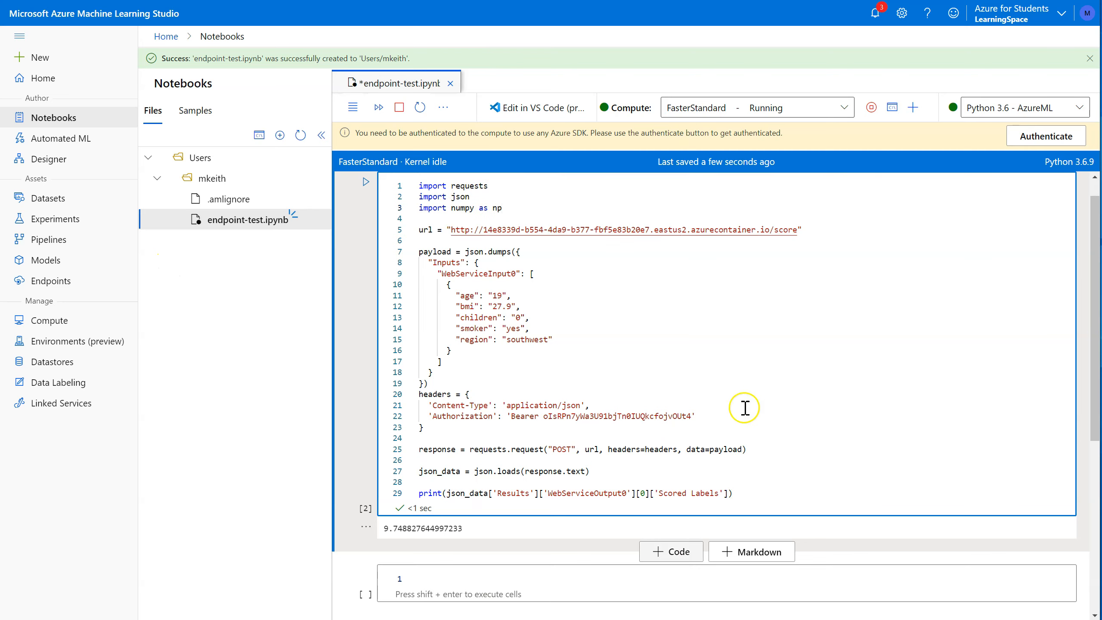
Step: Wrap the printed scored label in np.exp(), run the cell, and highlight the output value
{"action": "left_click", "coordinate": [447, 494]}
{"action": "type", "text": "np.ext"}
{"action": "key", "text": "BackSpace"}
{"action": "type", "text": "p("}
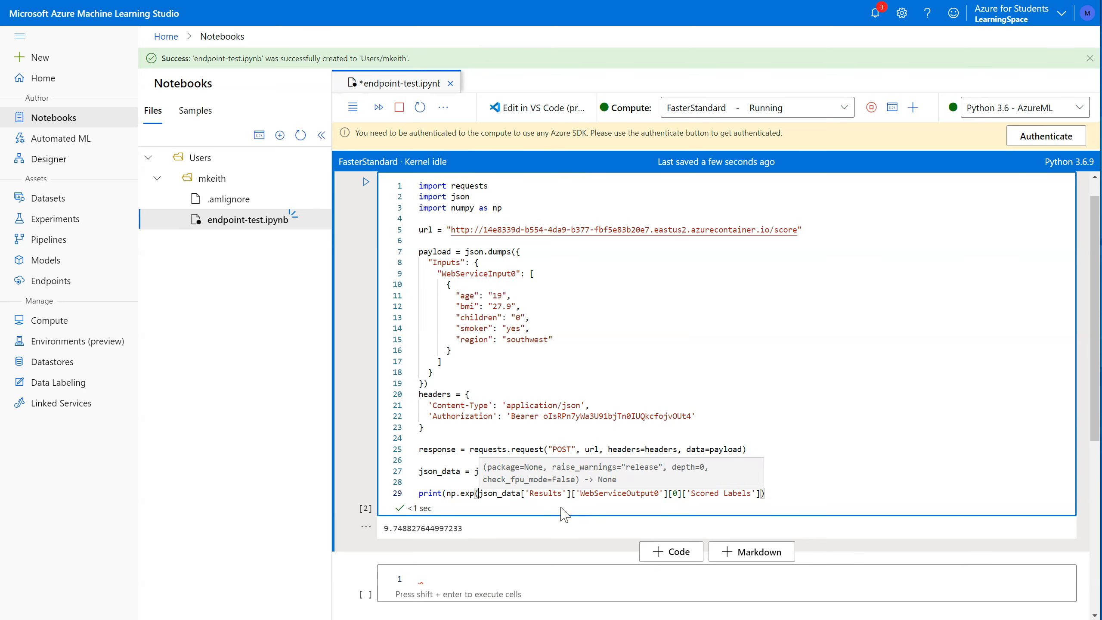
{"action": "key", "text": "Right"}
{"action": "key", "text": "Right"}
{"action": "key", "text": "Right"}
{"action": "key", "text": "Right"}
{"action": "key", "text": "Right"}
{"action": "key", "text": "Right"}
{"action": "key", "text": "Right"}
{"action": "key", "text": "Right"}
{"action": "key", "text": "Right"}
{"action": "key", "text": "Right"}
{"action": "key", "text": "Right"}
{"action": "key", "text": "Right"}
{"action": "key", "text": "Right"}
{"action": "key", "text": "Right"}
{"action": "key", "text": "Right"}
{"action": "key", "text": "Right"}
{"action": "key", "text": "Right"}
{"action": "key", "text": "Right"}
{"action": "key", "text": "Right"}
{"action": "key", "text": "Right"}
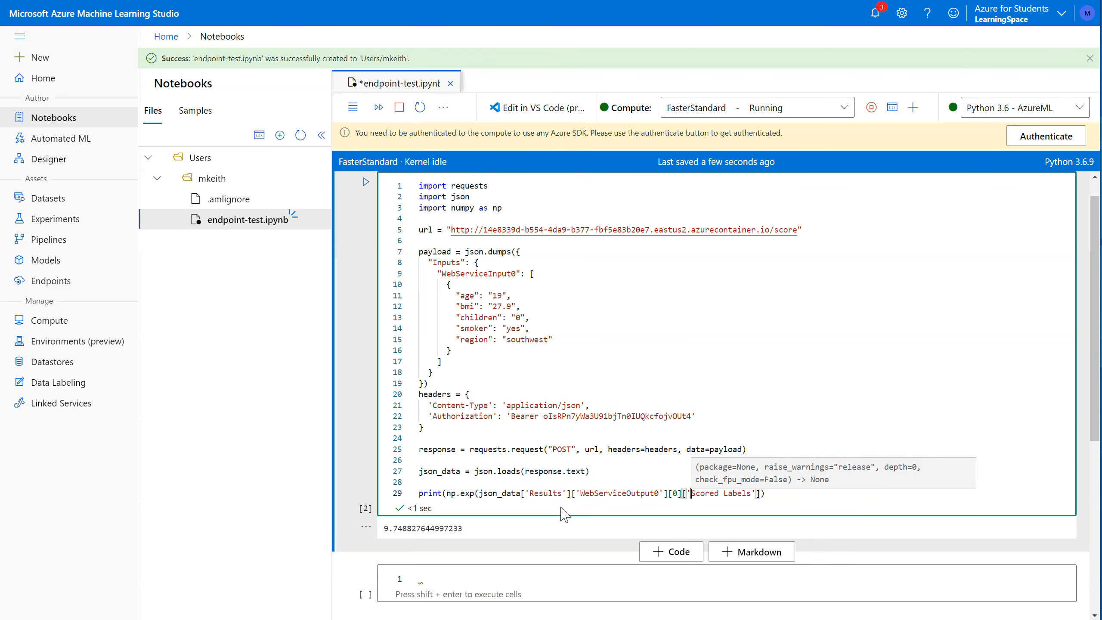
{"action": "key", "text": "Right"}
{"action": "key", "text": "Right"}
{"action": "key", "text": "Right"}
{"action": "key", "text": "Right"}
{"action": "key", "text": "Right"}
{"action": "key", "text": "Right"}
{"action": "key", "text": "Right"}
{"action": "key", "text": "Right"}
{"action": "type", "text": ")"}
{"action": "key", "text": "shift+Return"}
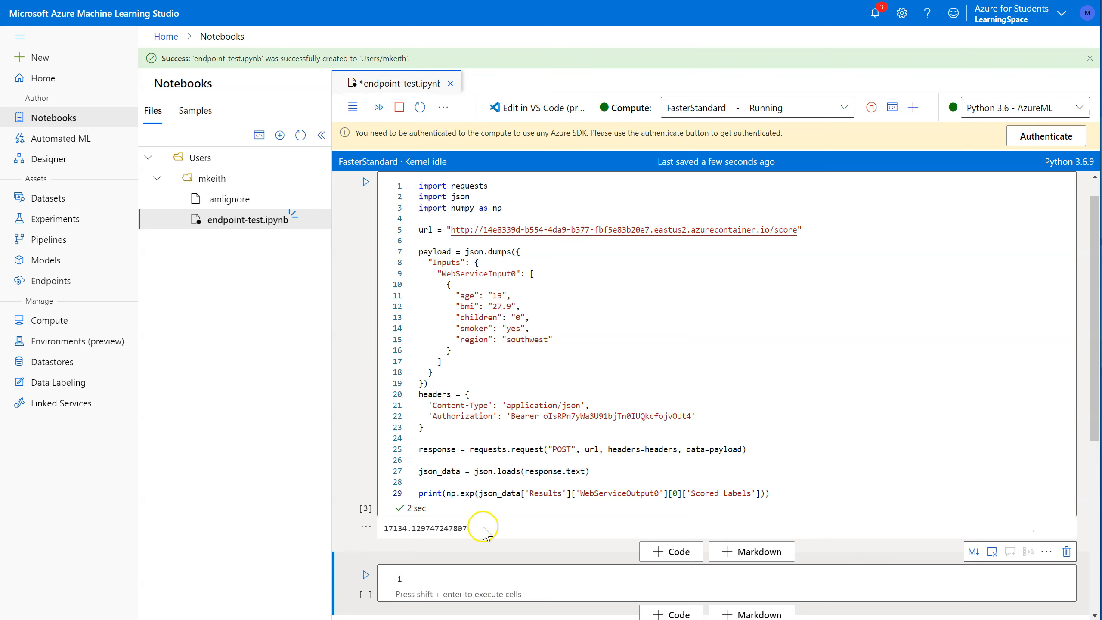
{"action": "left_click_drag", "start_coordinate": [471, 528], "coordinate": [378, 530]}
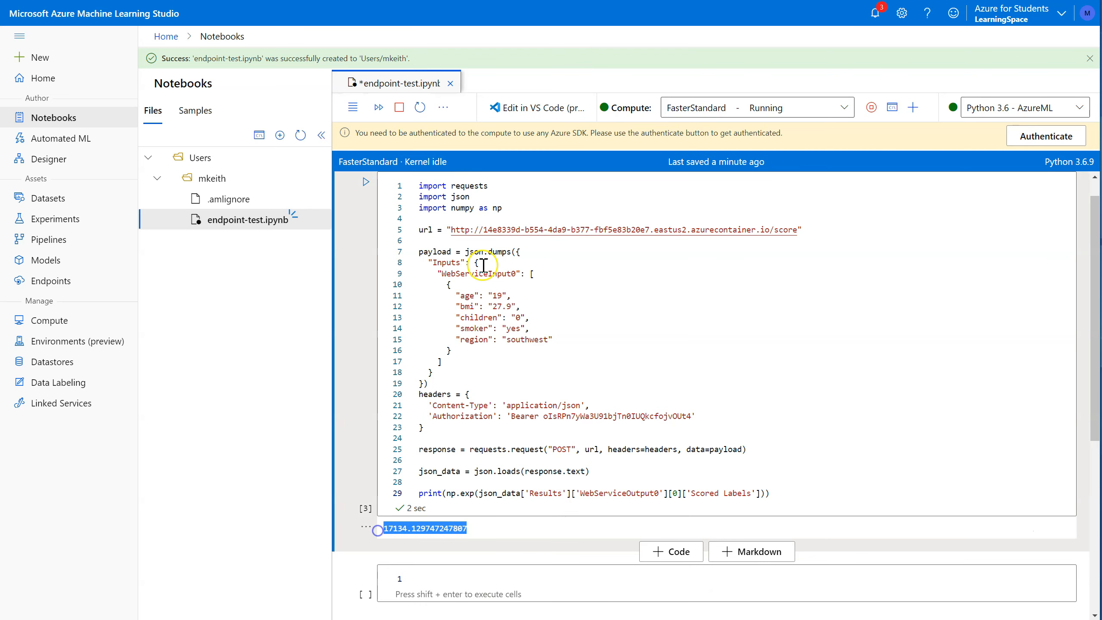
Step: In the payload, set age to 42, bmi to 30.9, children to 3, and smoker to no
{"action": "double_click", "coordinate": [498, 296]}
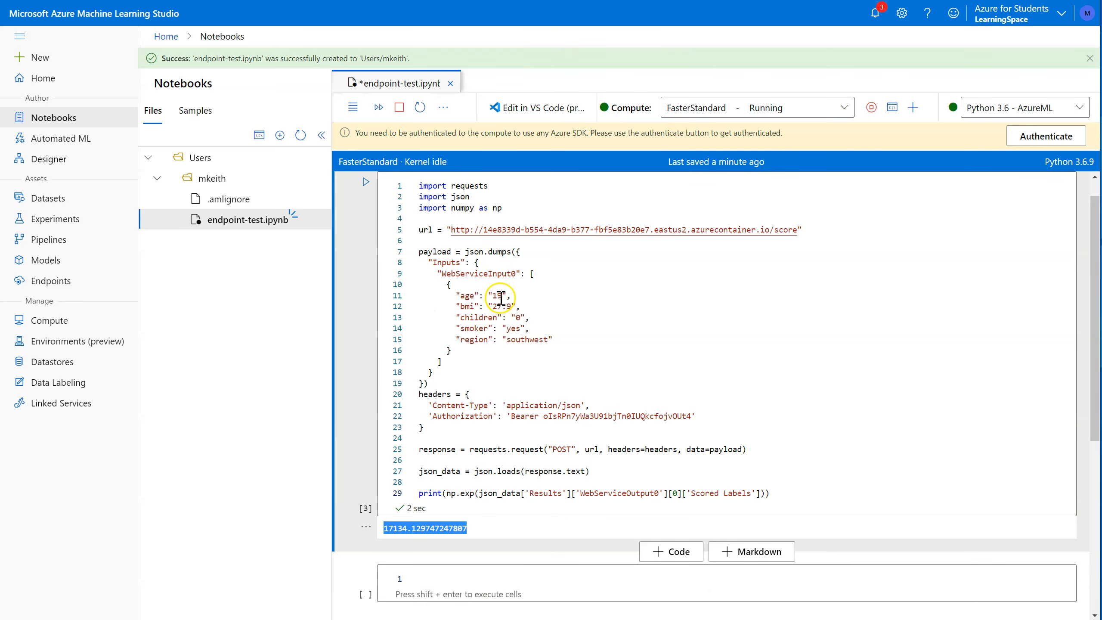
{"action": "type", "text": "30"}
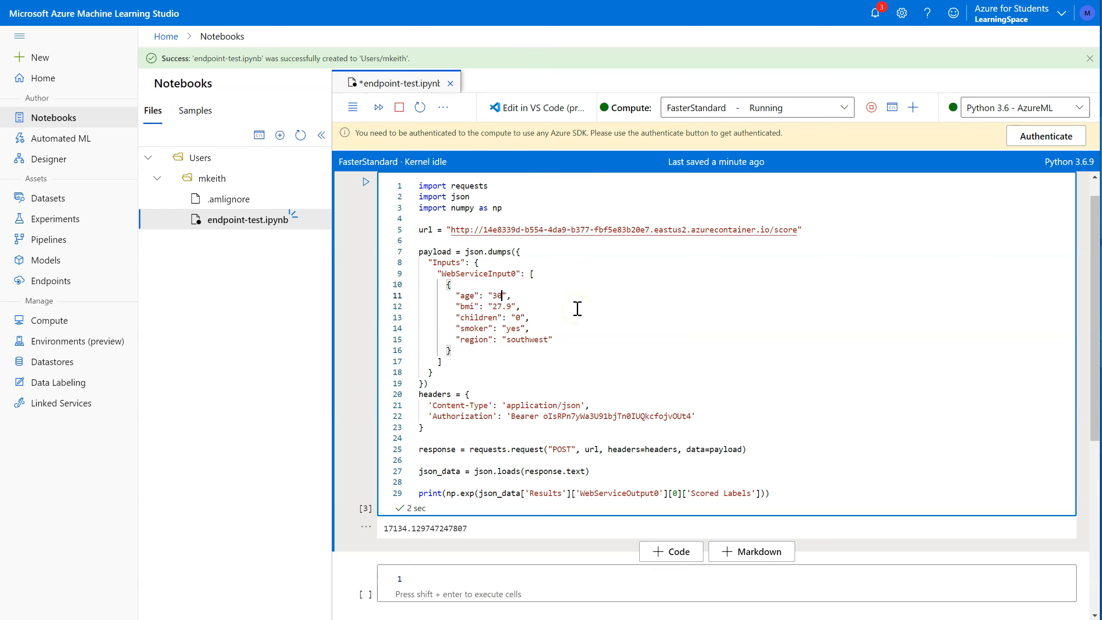
{"action": "double_click", "coordinate": [512, 306]}
{"action": "left_click_drag", "start_coordinate": [512, 307], "coordinate": [496, 308]}
{"action": "key", "text": "Up"}
{"action": "key", "text": "BackSpace"}
{"action": "key", "text": "BackSpace"}
{"action": "key", "text": "Down"}
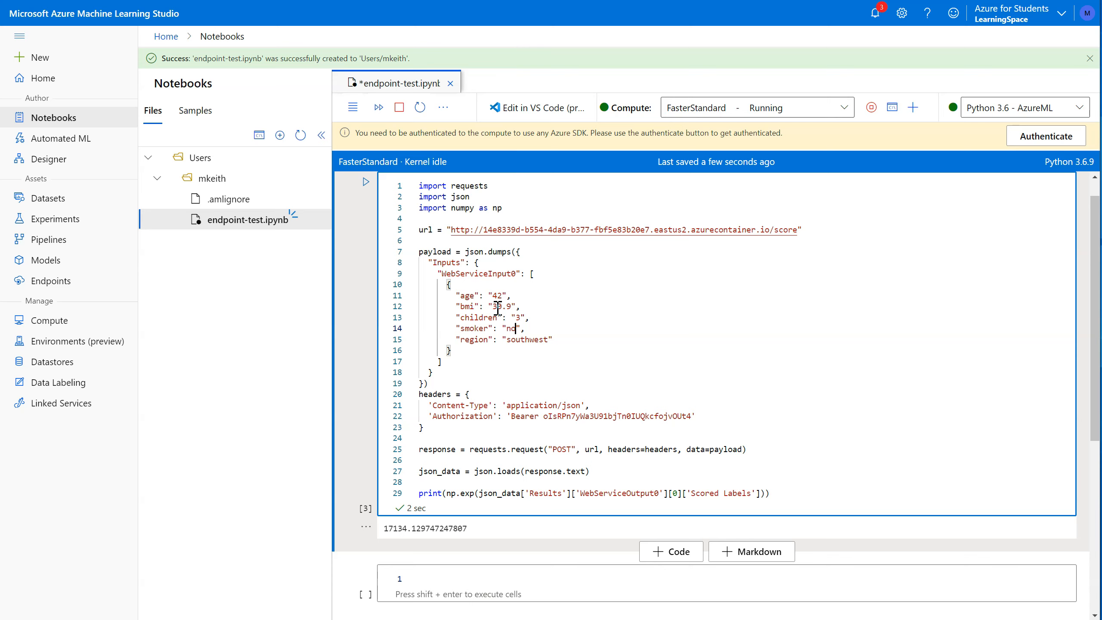
Step: Run the cell with the changed payload and highlight the prediction in its output
{"action": "key", "text": "shift+Return"}
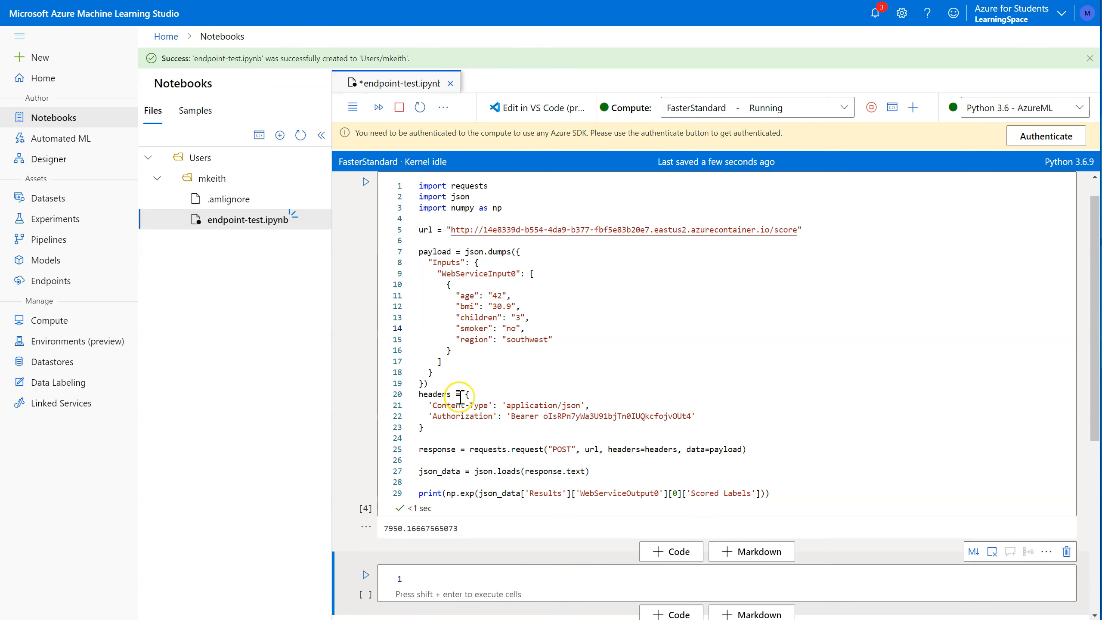
{"action": "left_click_drag", "start_coordinate": [458, 527], "coordinate": [382, 528]}
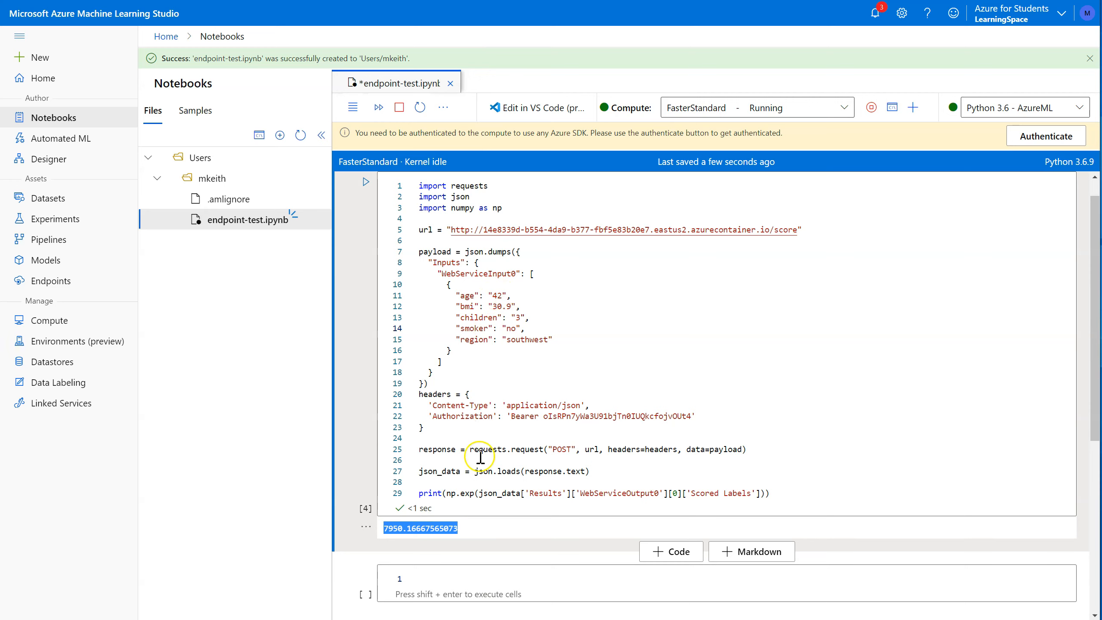
{"action": "left_click", "coordinate": [412, 527]}
{"action": "left_click_drag", "start_coordinate": [386, 528], "coordinate": [489, 531]}
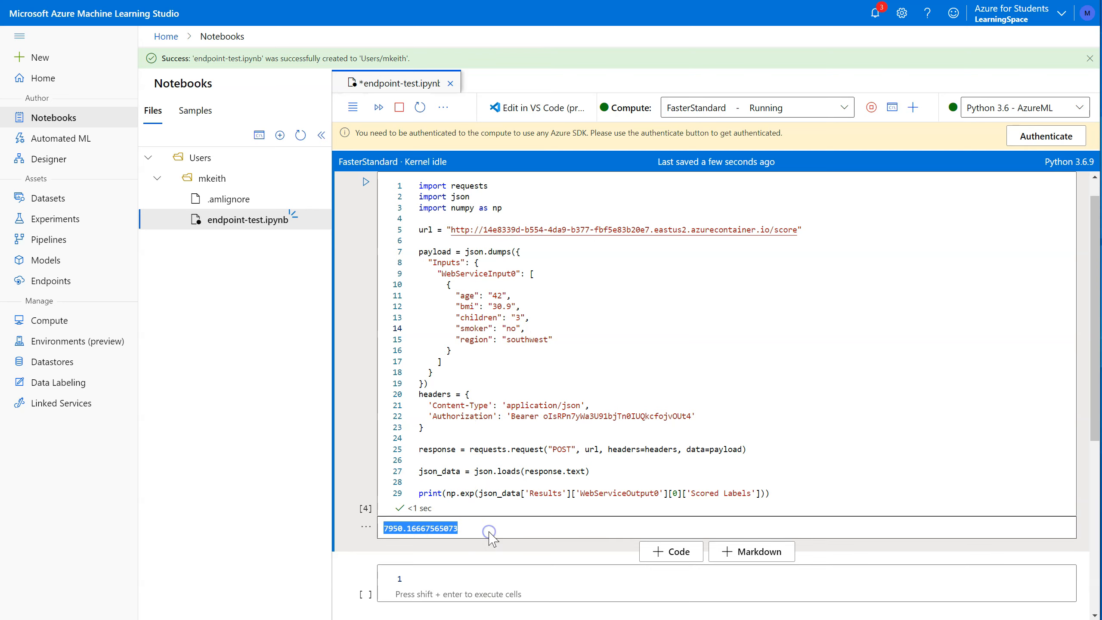